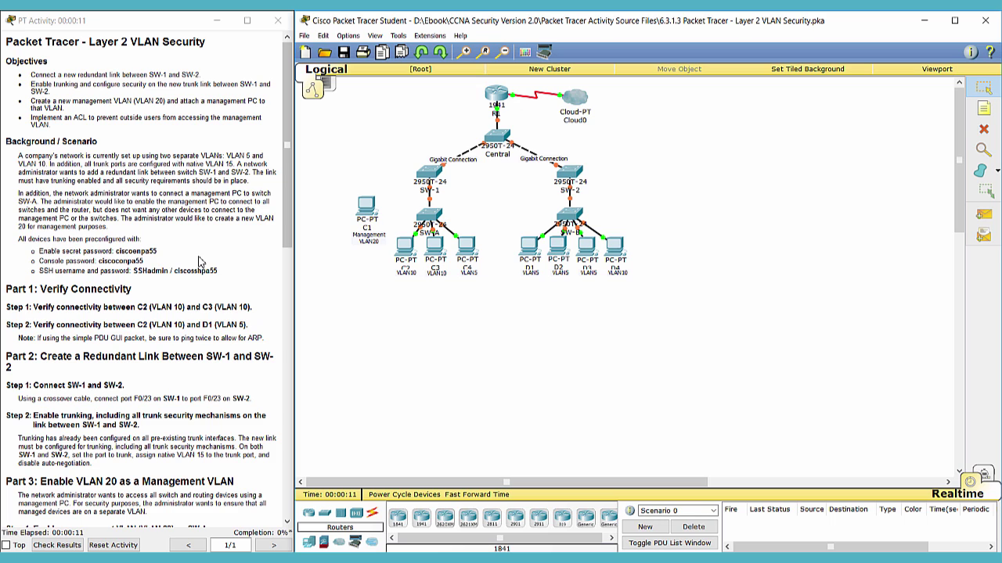
Review the Layer 2 VLAN Security activity instructions and the network topology.
double_click(199, 261)
left_click(196, 246)
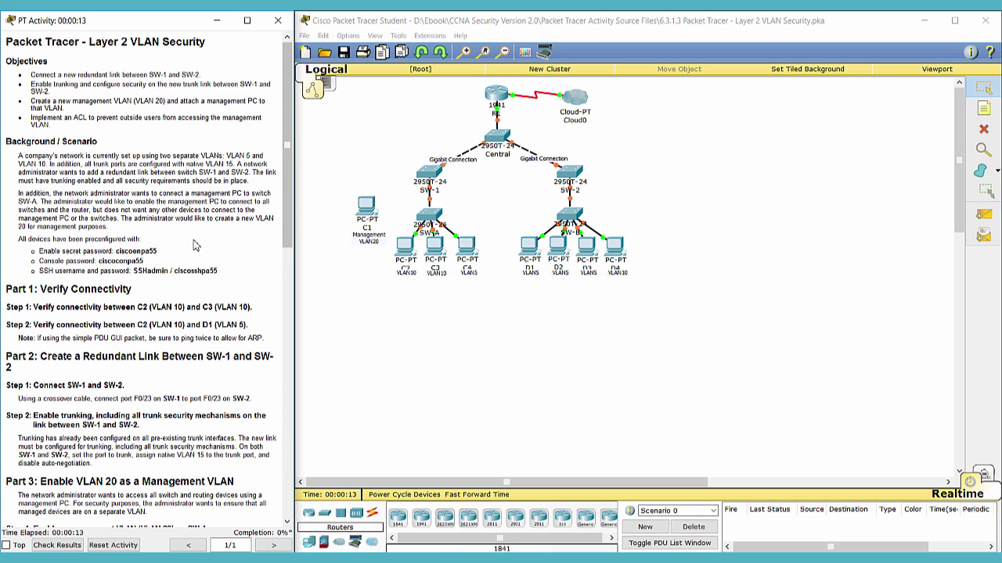
left_click_drag(4, 45, 208, 47)
left_click(213, 48)
left_click(342, 170)
scroll(342, 170, "up", 3)
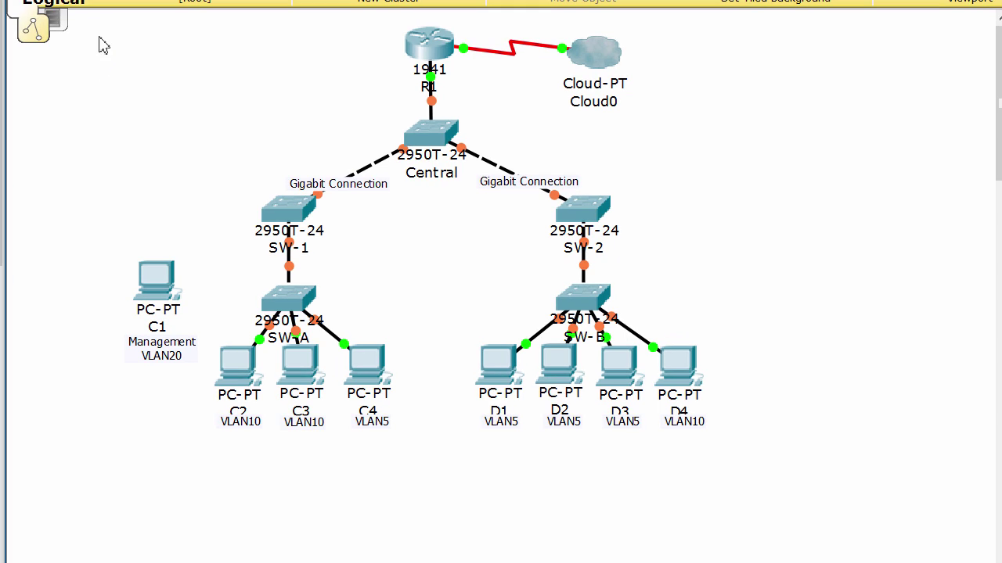
left_click_drag(210, 137, 817, 483)
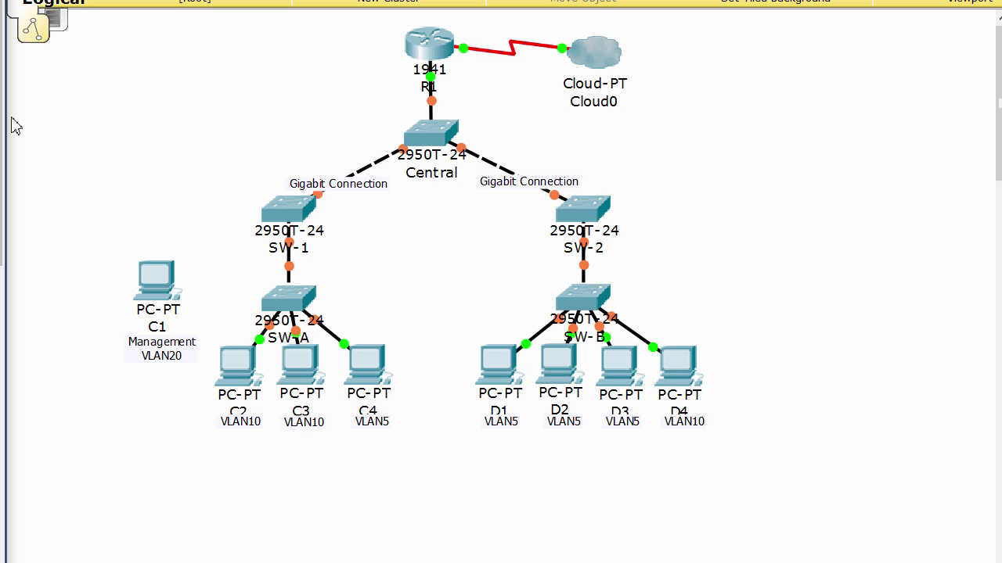
scroll(165, 149, "down", 4)
scroll(164, 141, "up", 4)
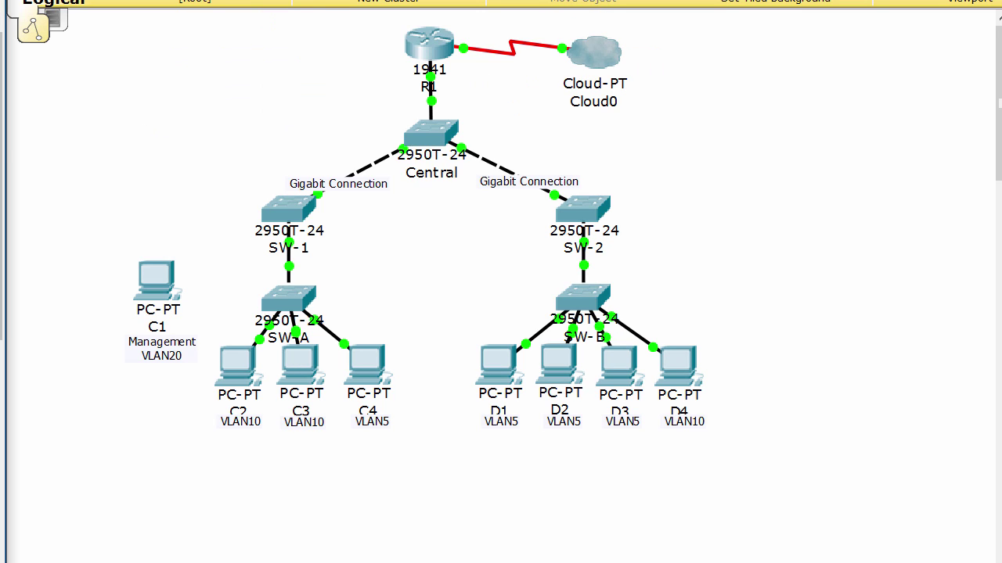
left_click_drag(138, 144, 172, 168)
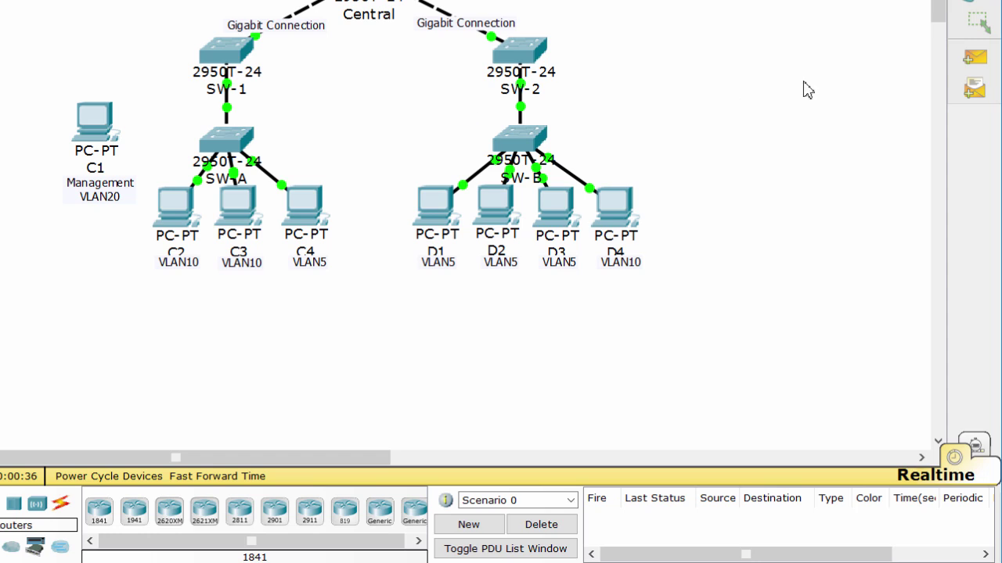
Test connectivity from C2 to C3 with a simple PDU, and delete the test scenario.
left_click(986, 70)
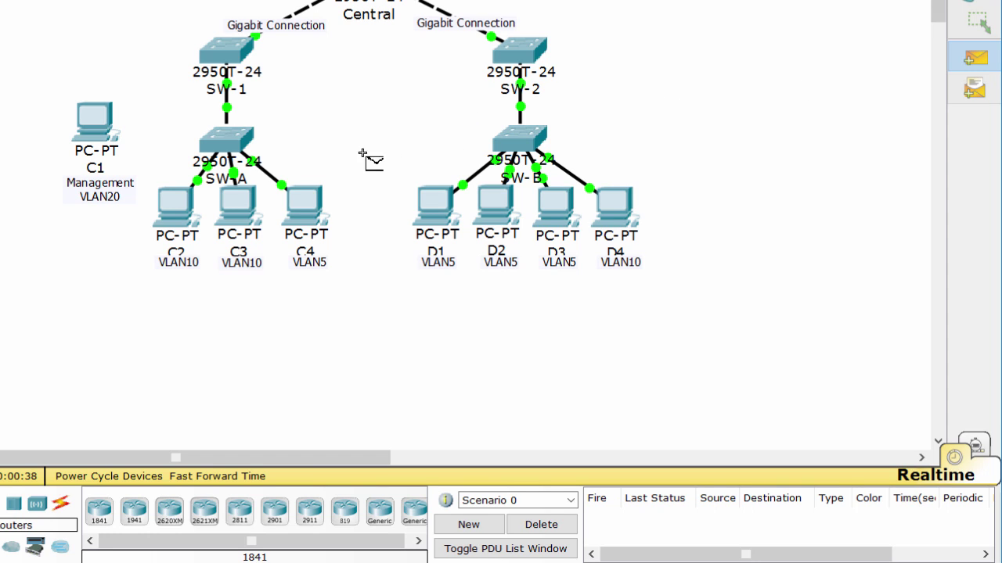
left_click(188, 207)
left_click(242, 209)
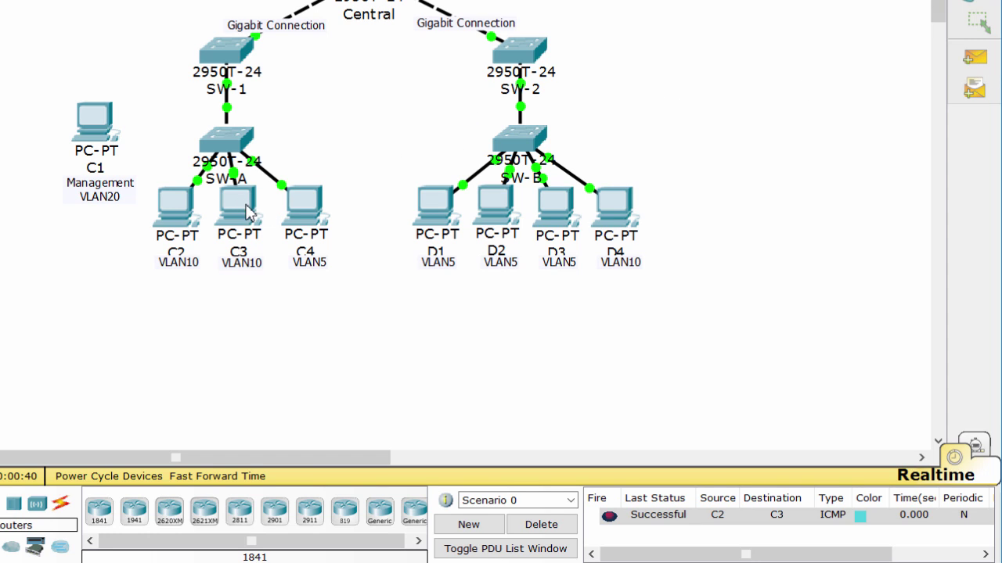
left_click(548, 526)
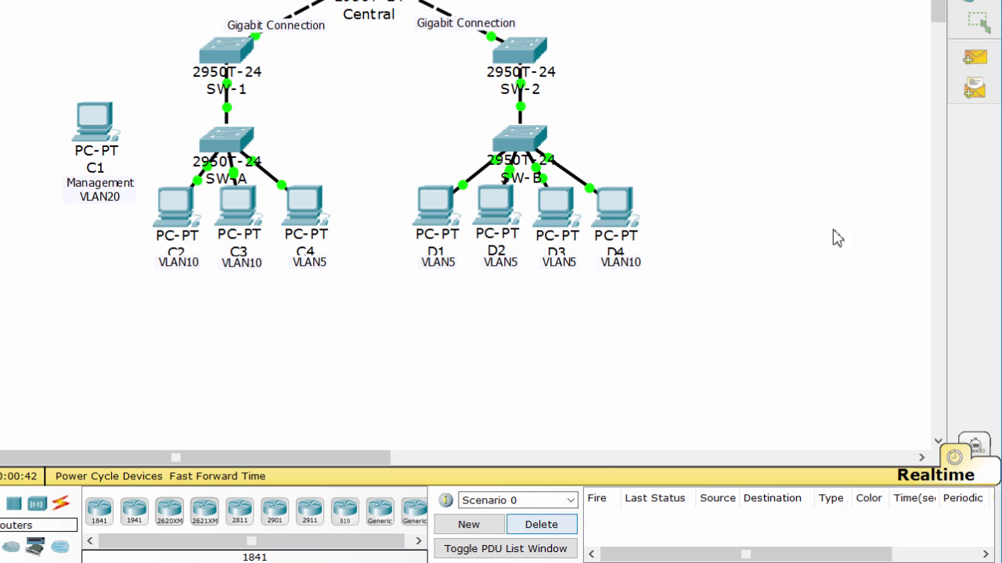
Test connectivity from C2 to D1 by sending a simple PDU twice, and delete the test scenario.
left_click(976, 61)
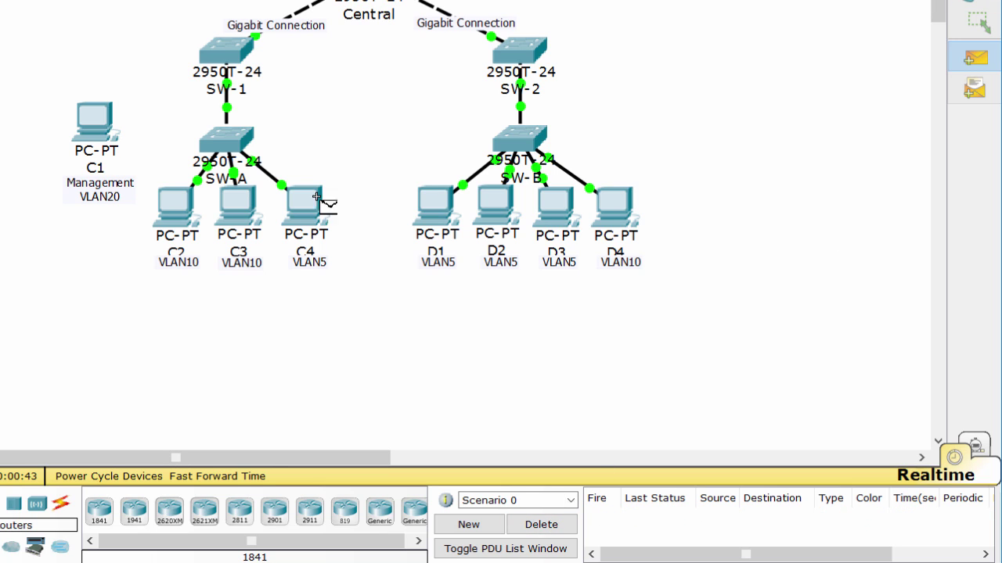
left_click(178, 208)
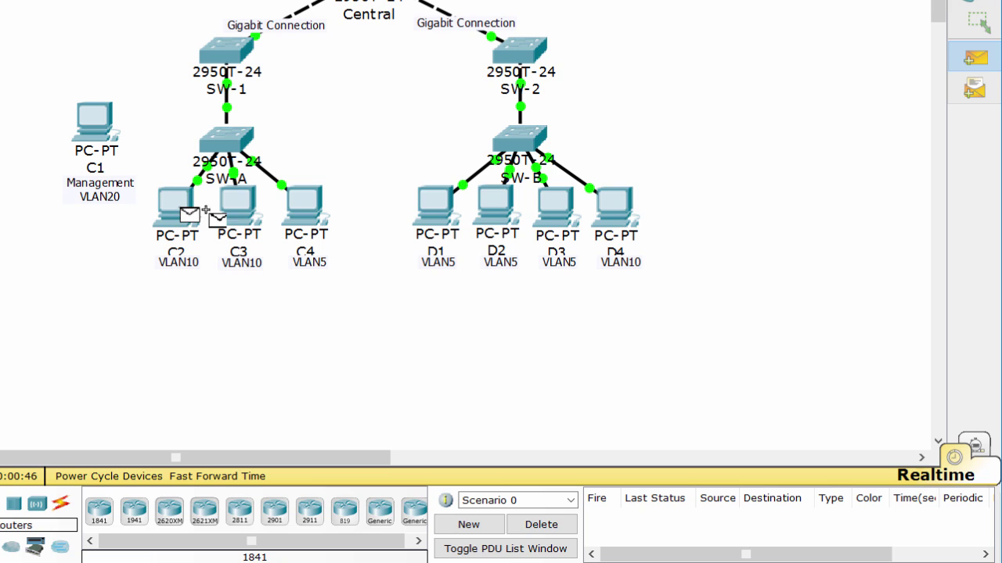
left_click(453, 195)
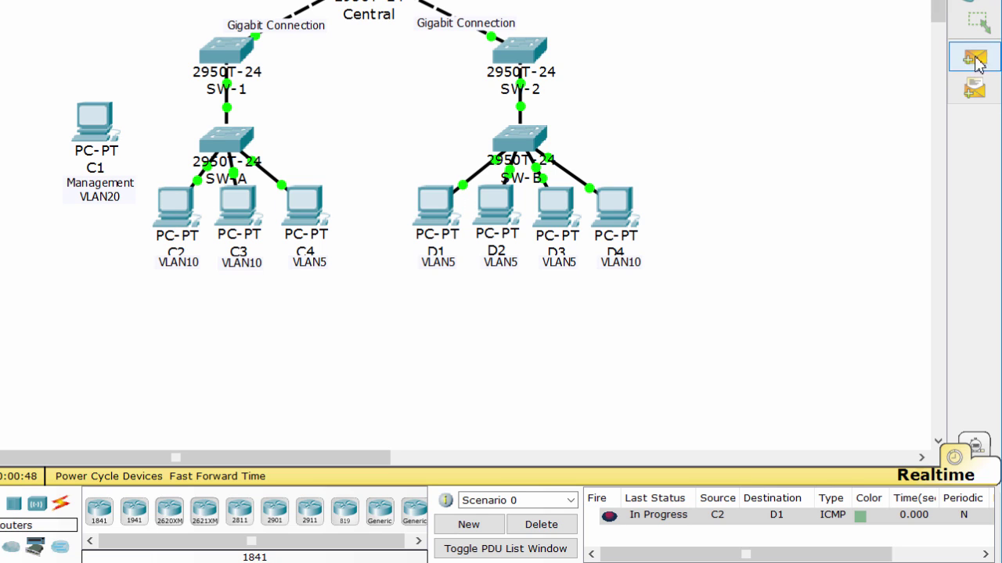
left_click(973, 58)
left_click(180, 210)
left_click(446, 215)
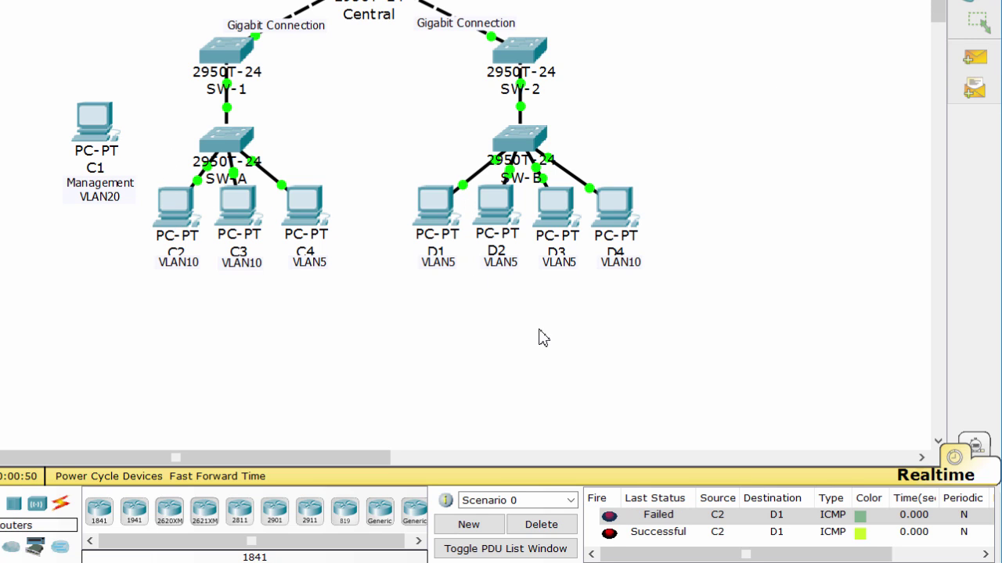
left_click(664, 535)
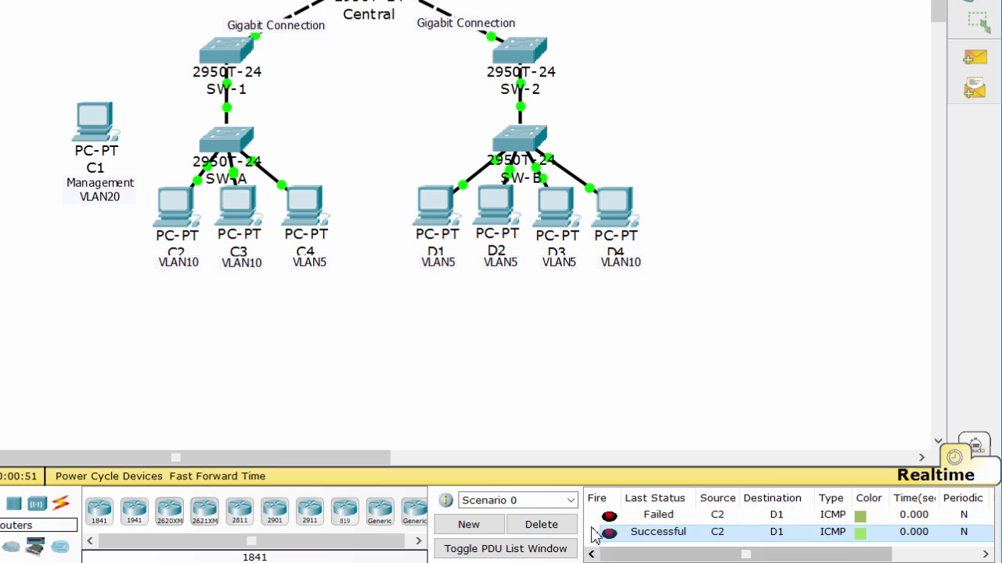
left_click(550, 525)
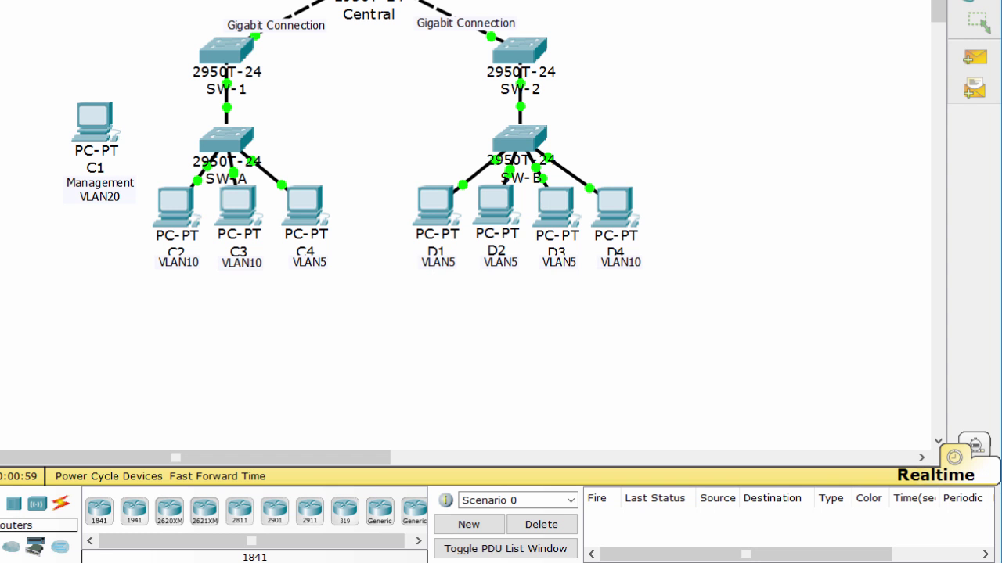
Connect SW-1 port FastEthernet0/23 to SW-2 port FastEthernet0/23 with a copper cross-over cable.
left_click(61, 504)
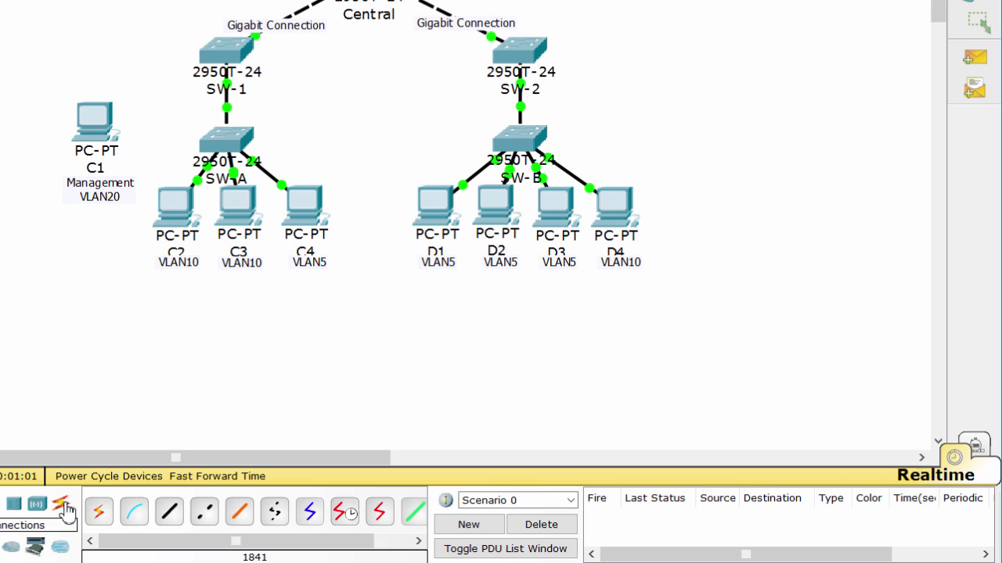
left_click(205, 512)
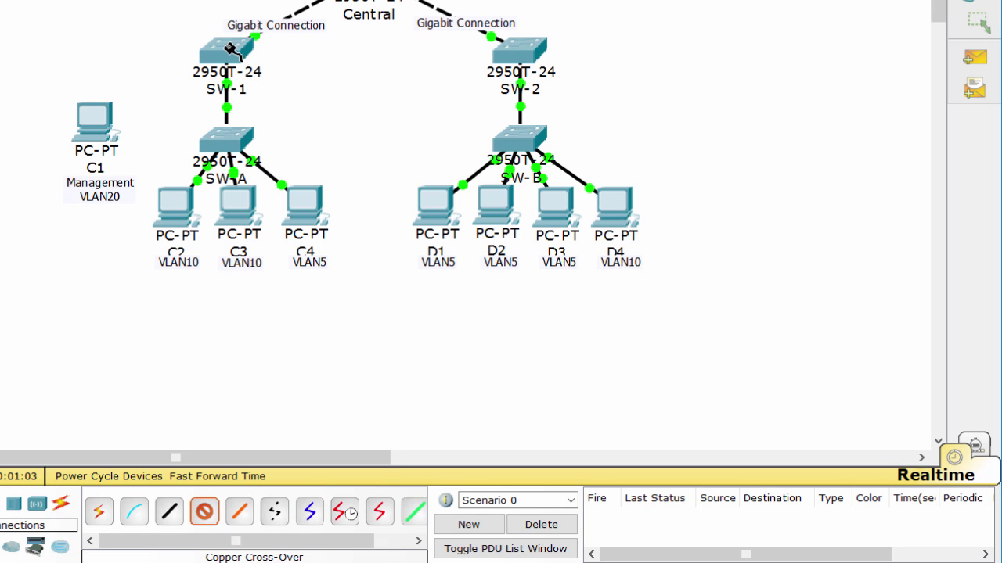
left_click(227, 49)
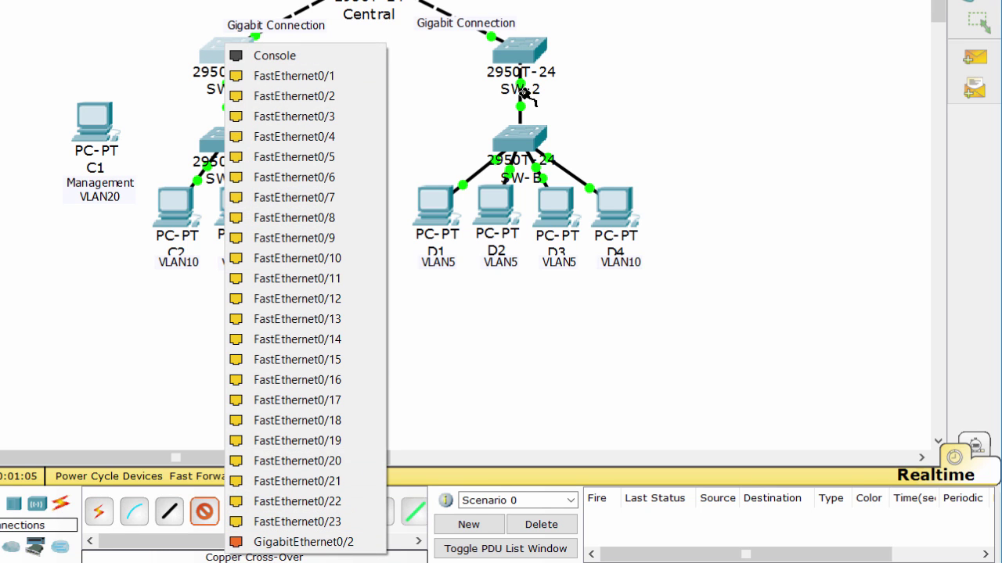
left_click(314, 540)
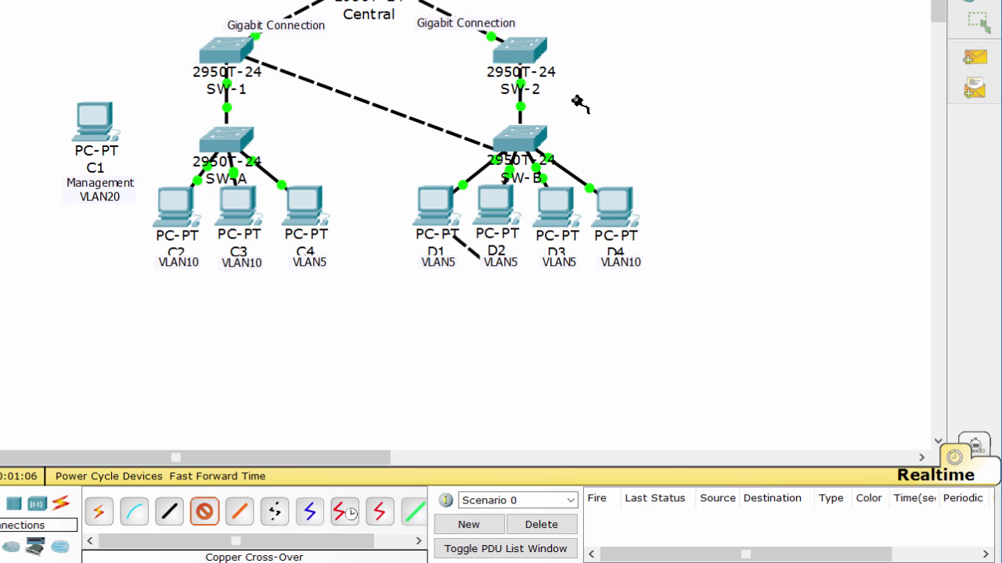
left_click(516, 57)
left_click(567, 548)
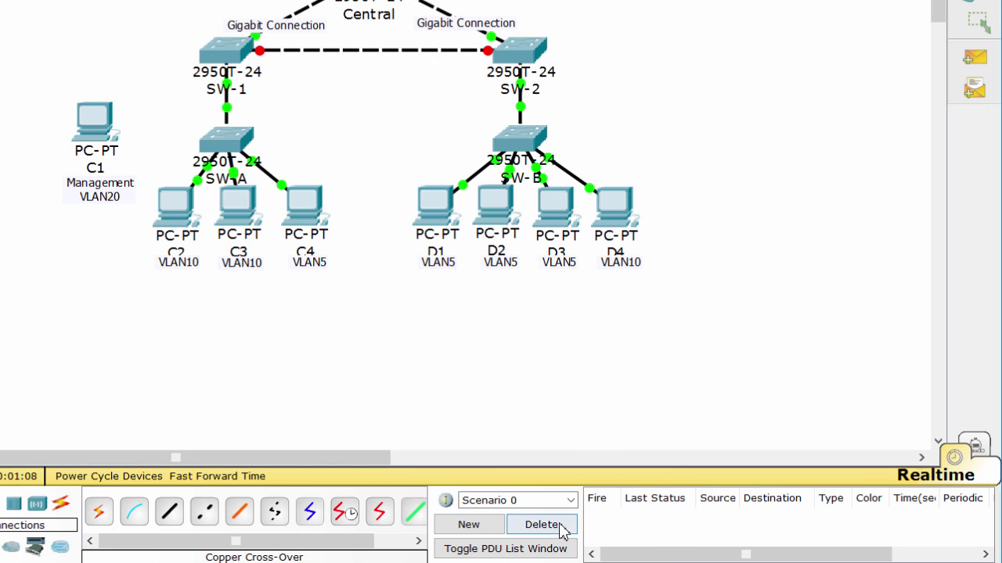
Set the preferences to always show port labels and use CLI as the default device tab.
left_click(229, 58)
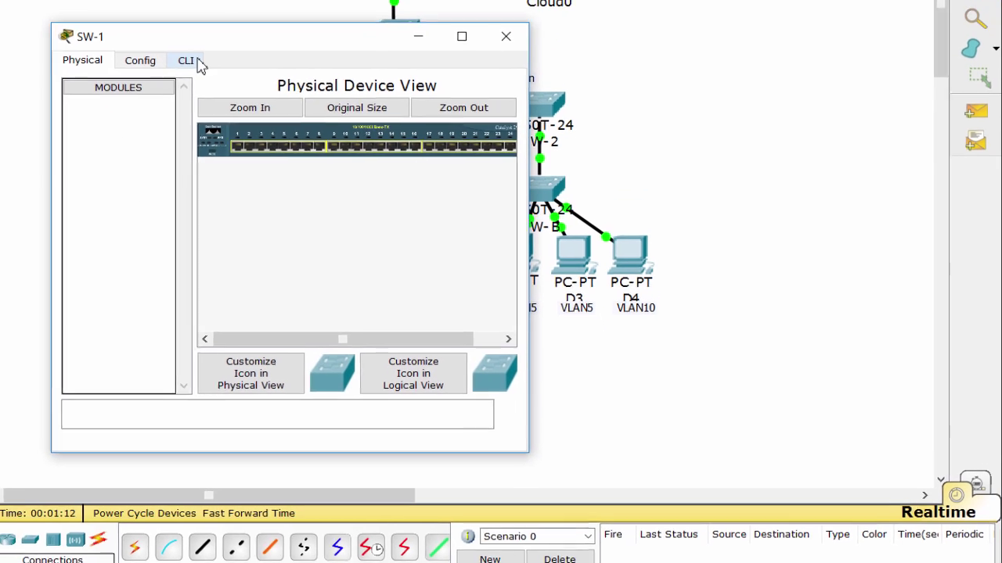
left_click(152, 5)
left_click(237, 0)
left_click(170, 32)
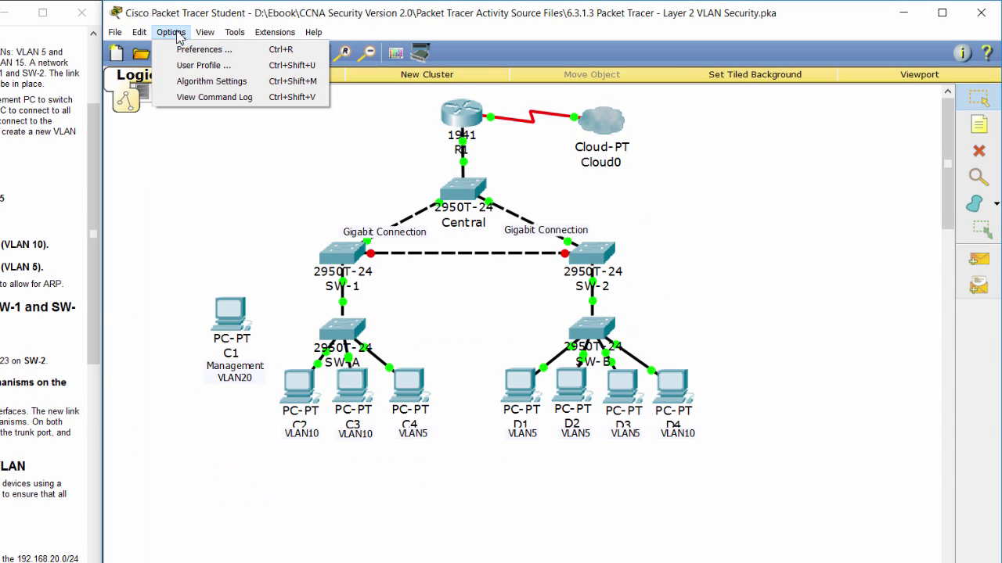
left_click(187, 49)
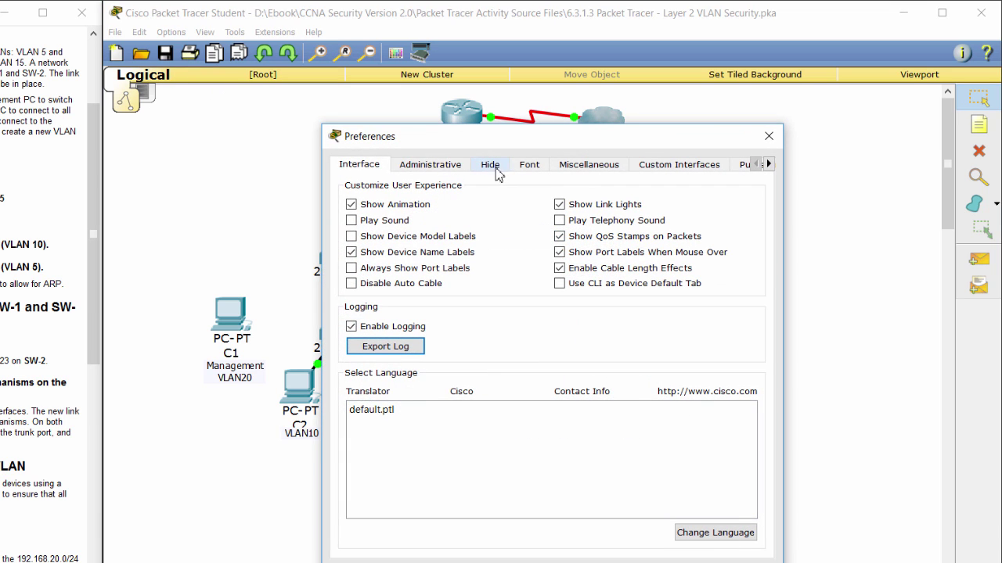
left_click(418, 269)
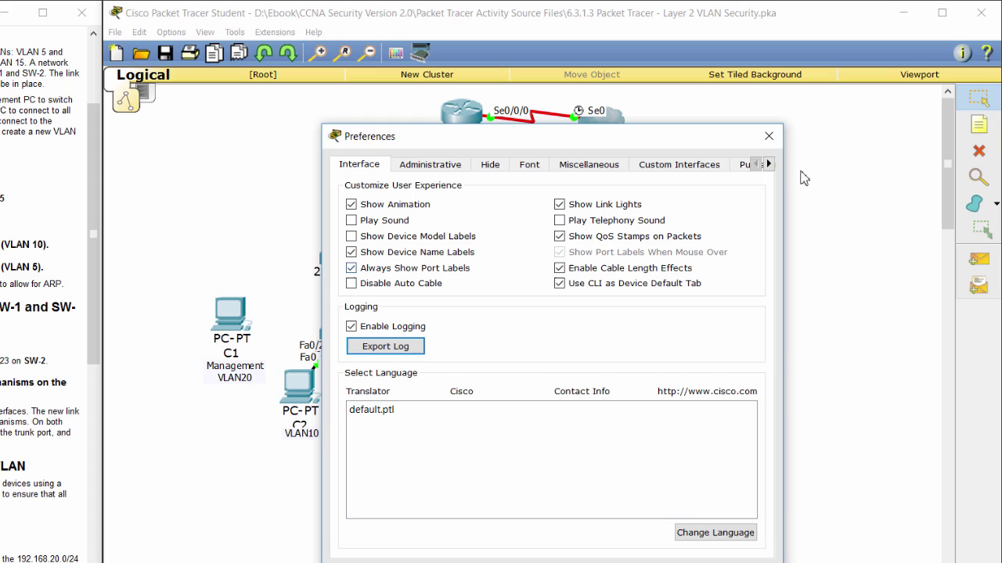
left_click(768, 136)
Open the SW-1 command line, enter privileged mode with the enable password, and start global configuration with conf t.
left_click(352, 263)
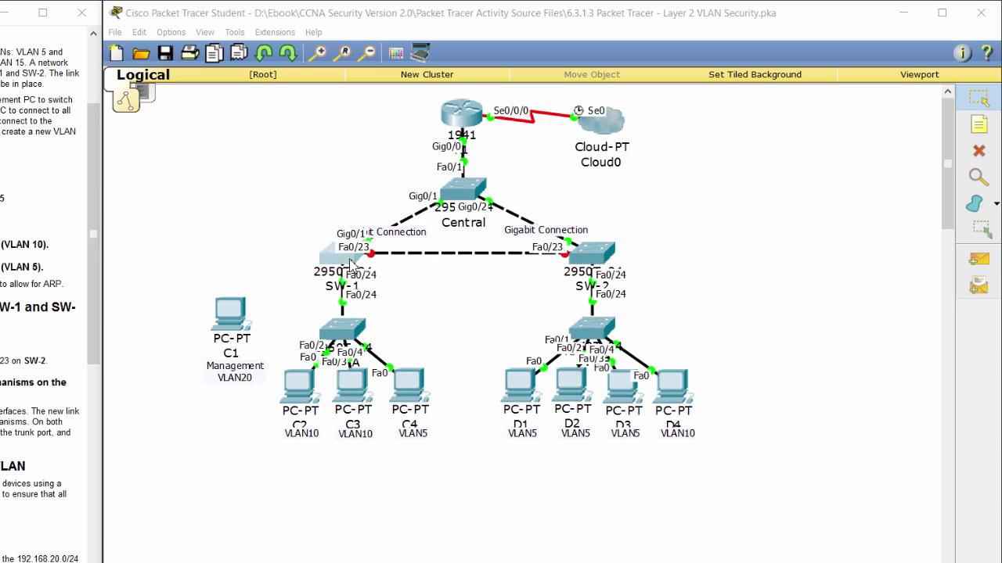
left_click_drag(352, 207, 409, 207)
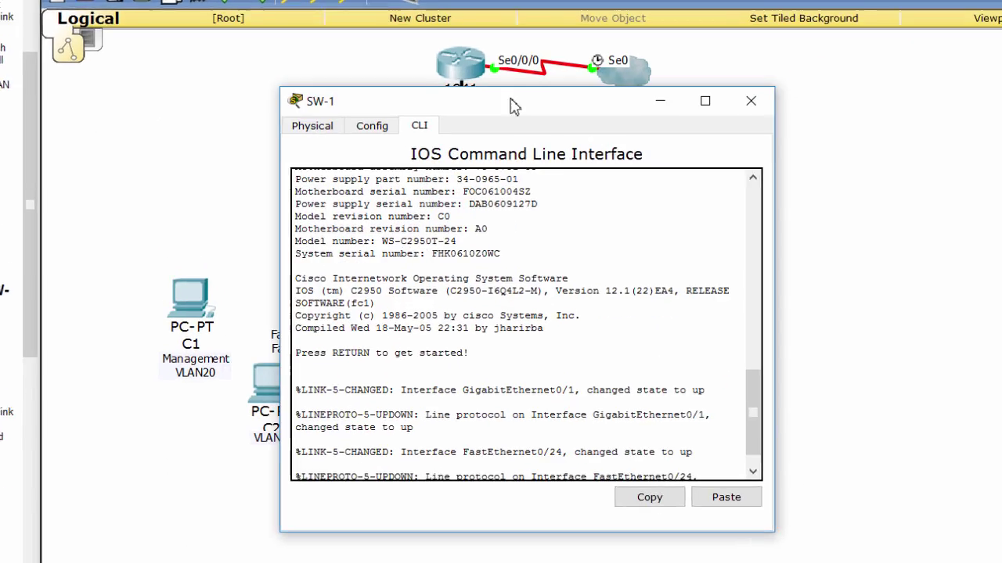
key("Return")
key("Return")
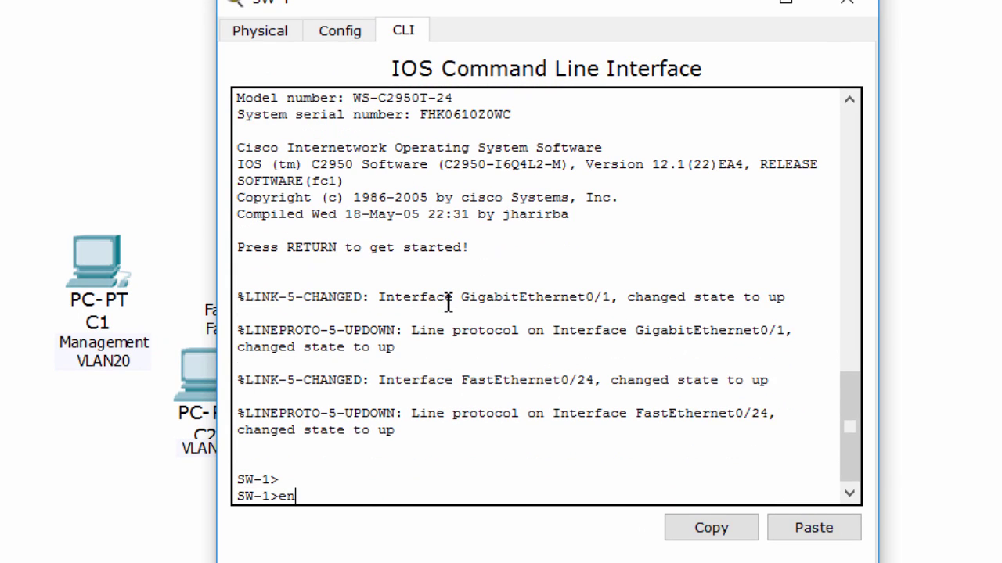
key("Return")
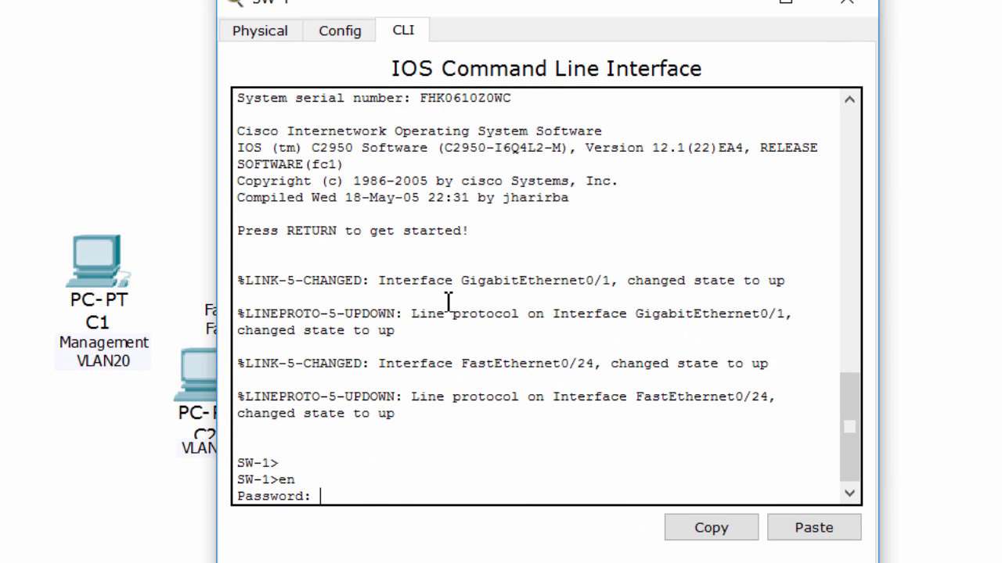
key("Return")
key("Return")
type("conf t")
key("Return")
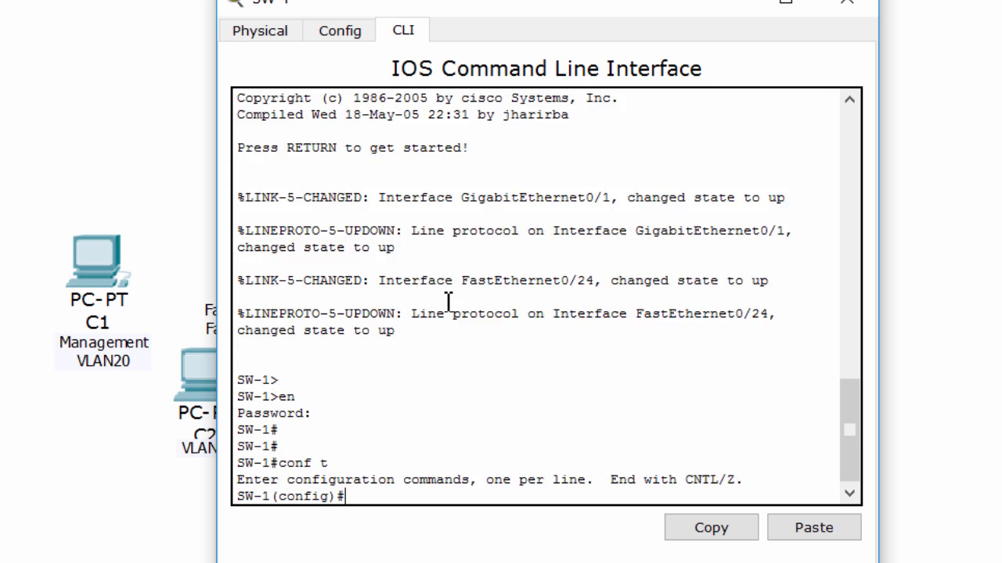
Enable SW-1 interface f0/23 with the no sh command.
key("Return")
type("int f0/23")
key("Return")
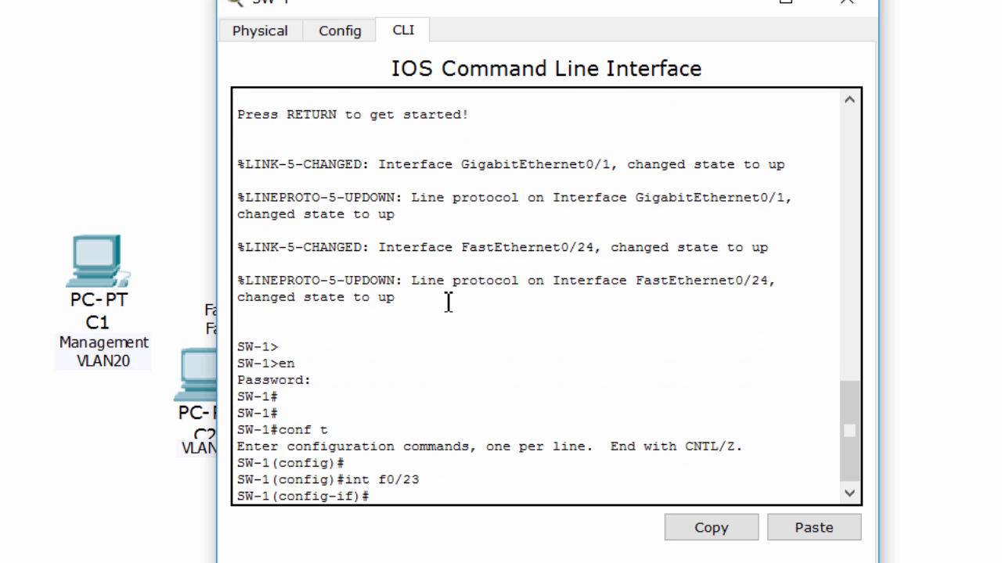
type("no sh")
key("Return")
key("Return")
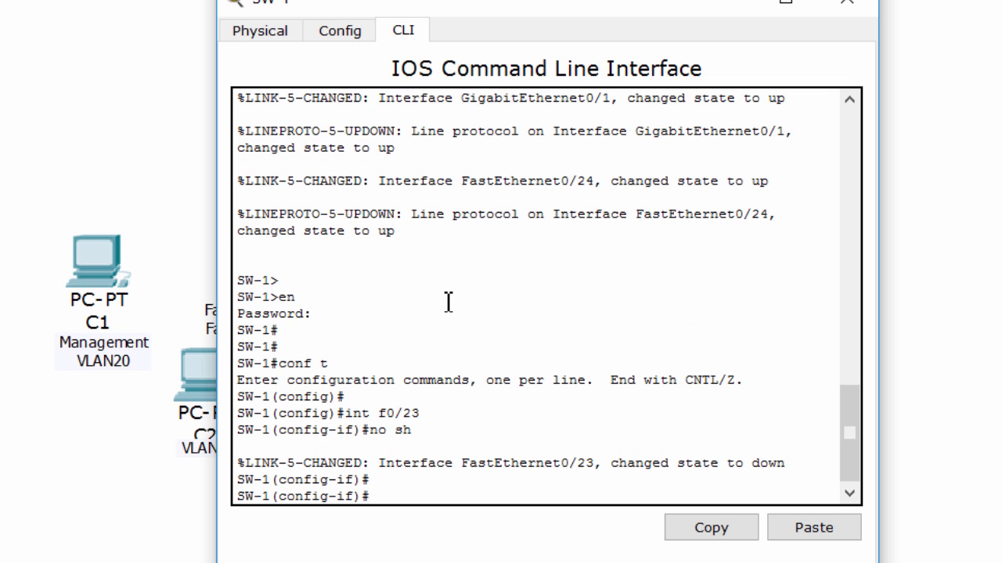
Open the SW-2 command line, enter privileged mode with the enable password, and start global configuration with conf t.
left_click(976, 244)
left_click(687, 174)
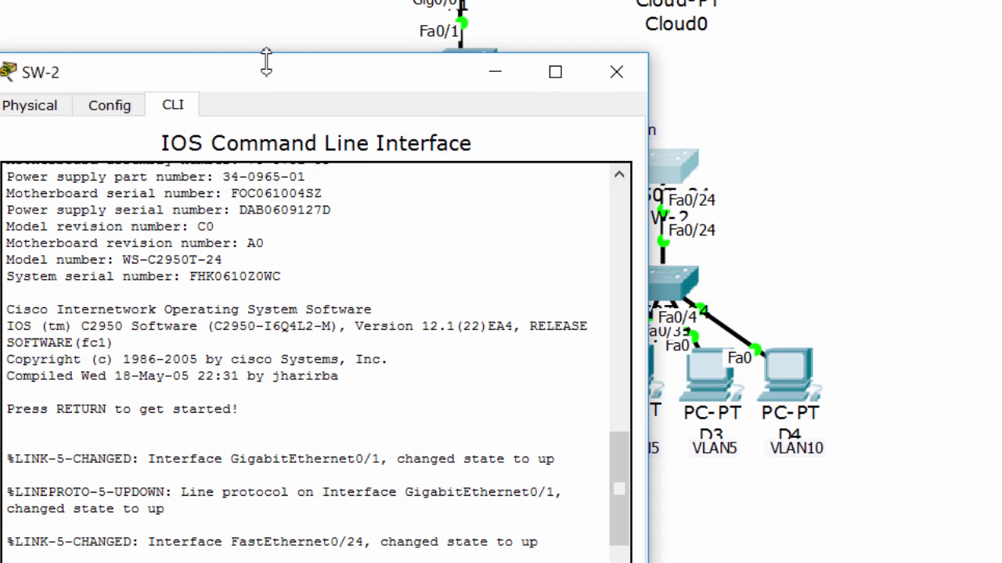
left_click_drag(266, 61, 465, 41)
key("Return")
key("Return")
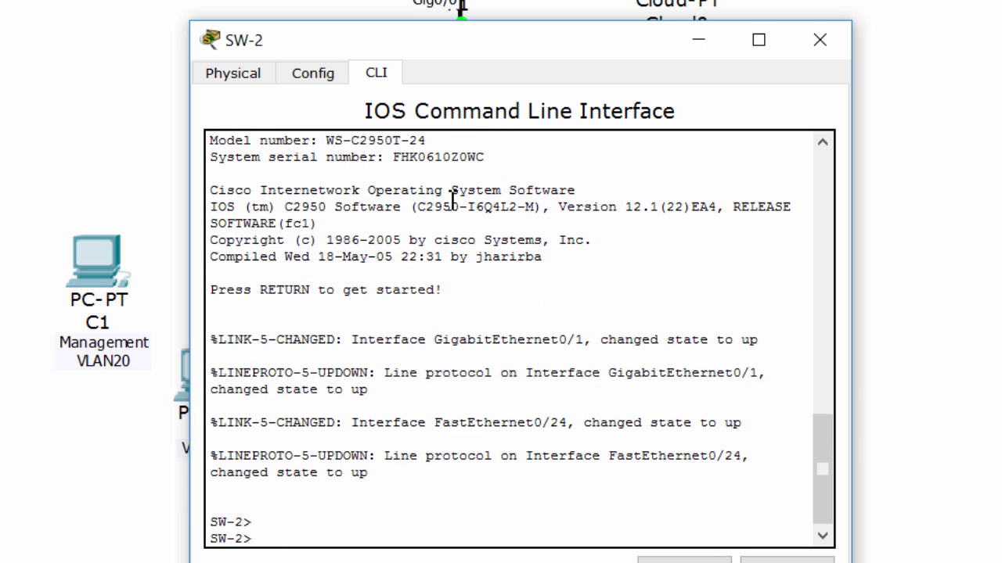
type("en")
key("Return")
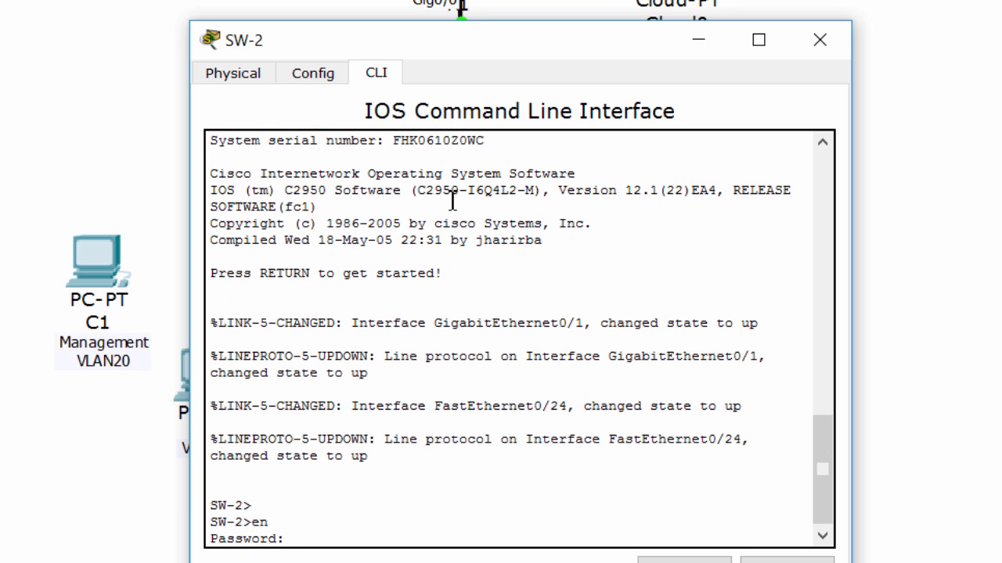
key("Return")
key("Return")
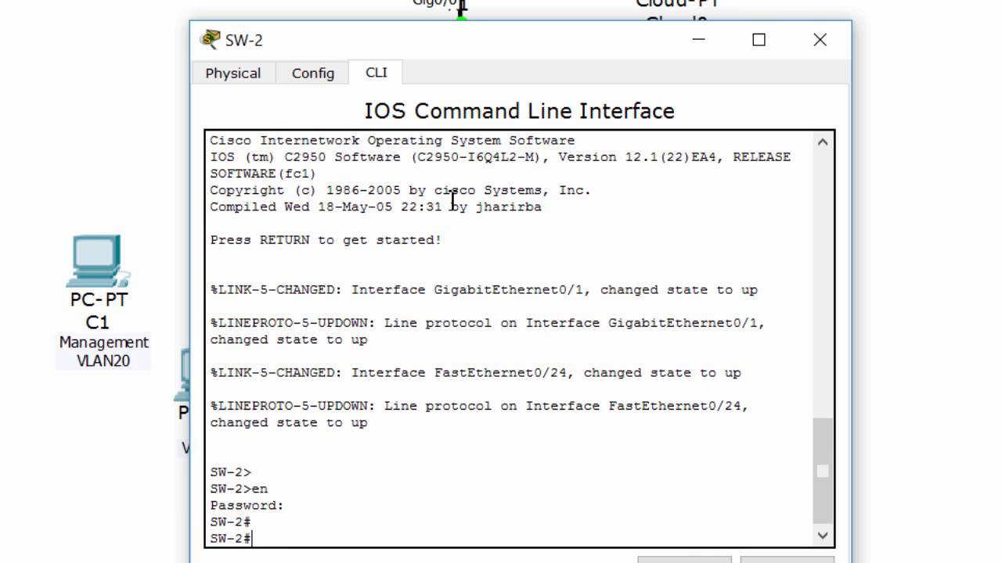
type("conf t")
key("Return")
key("Return")
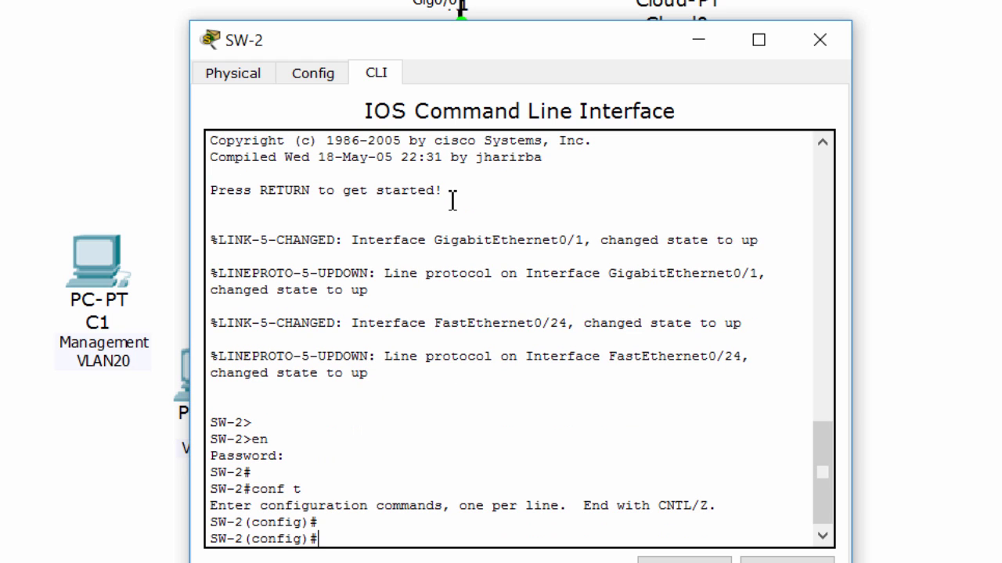
Enable SW-2 interface f0/23 with the no shutdown command.
type("int f0/23")
key("Return")
key("Return")
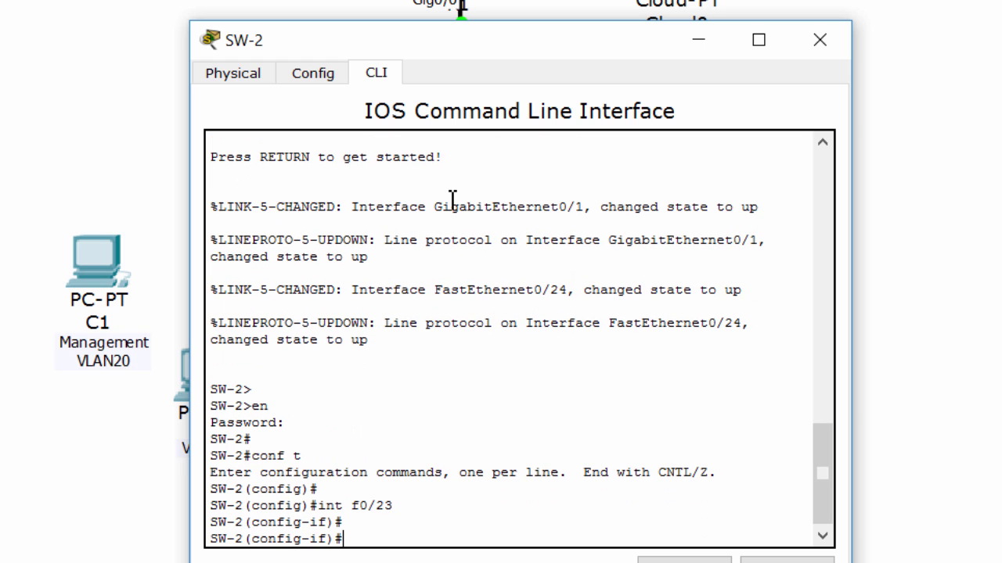
type("no sh")
key("Tab")
key("Return")
key("Return")
key("Return")
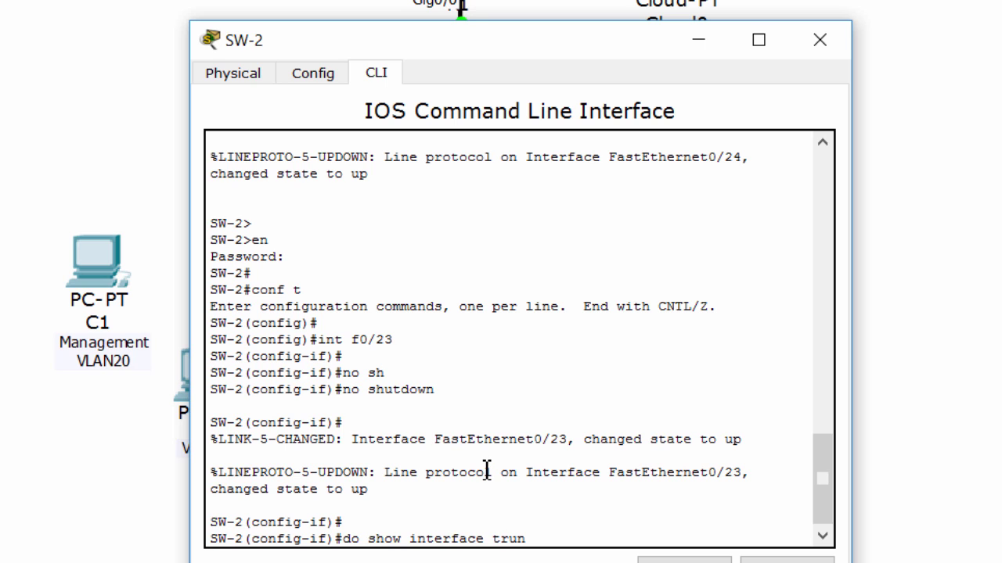
Show the interface trunk information on SW-2 with do show interface trunk and check the native VLAN of the existing trunks.
key("Return")
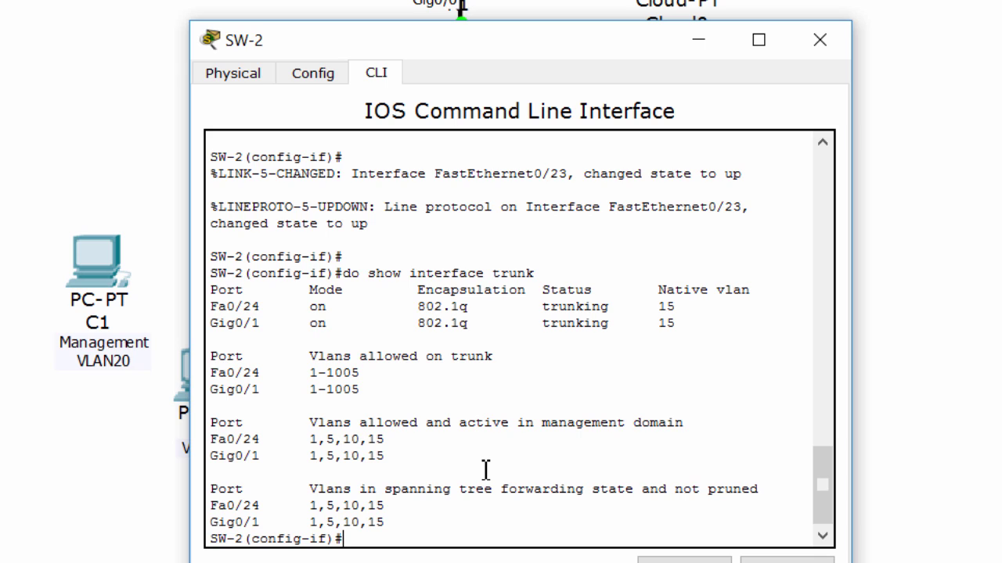
left_click(309, 290)
left_click_drag(658, 290, 750, 291)
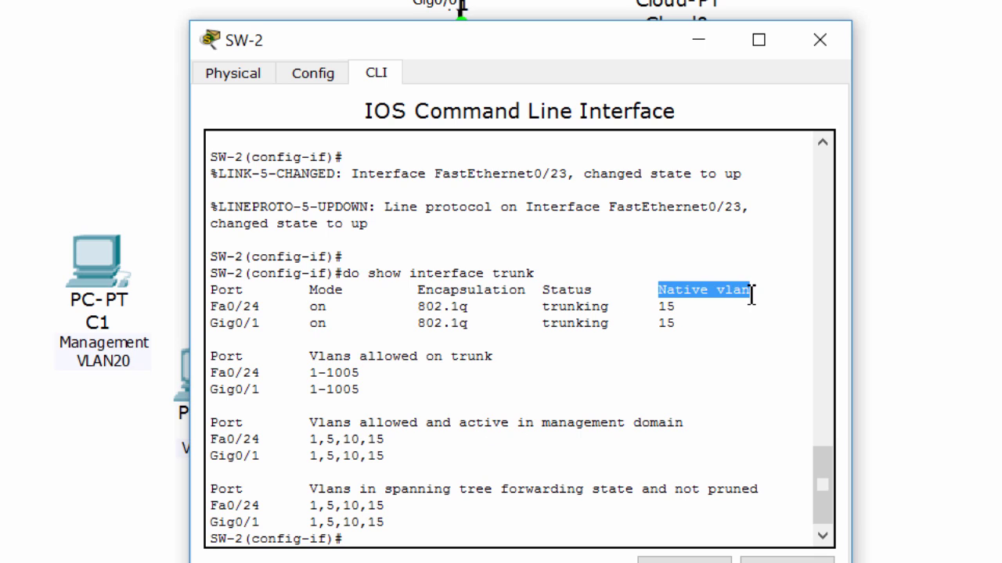
double_click(671, 307)
left_click(666, 323)
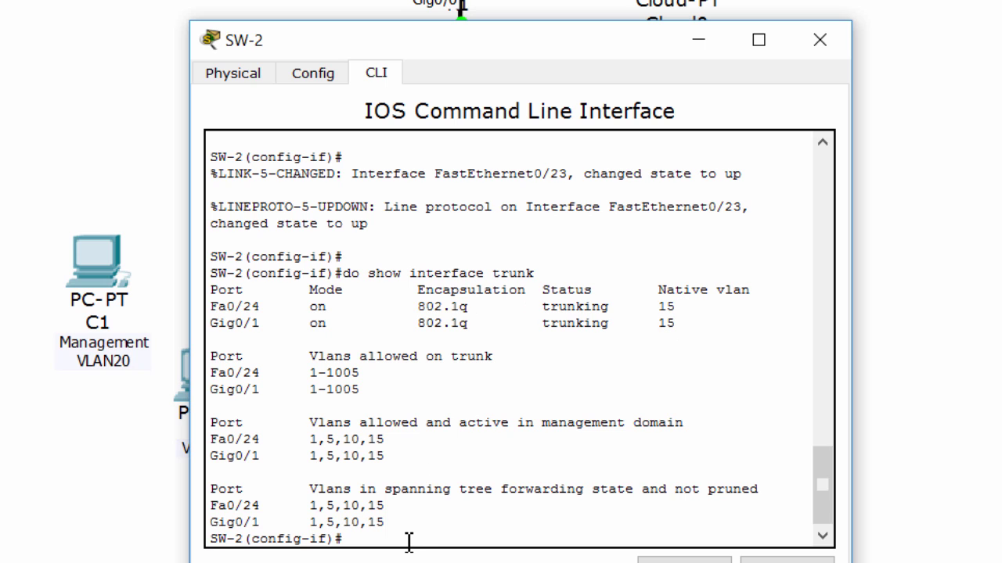
key("Return")
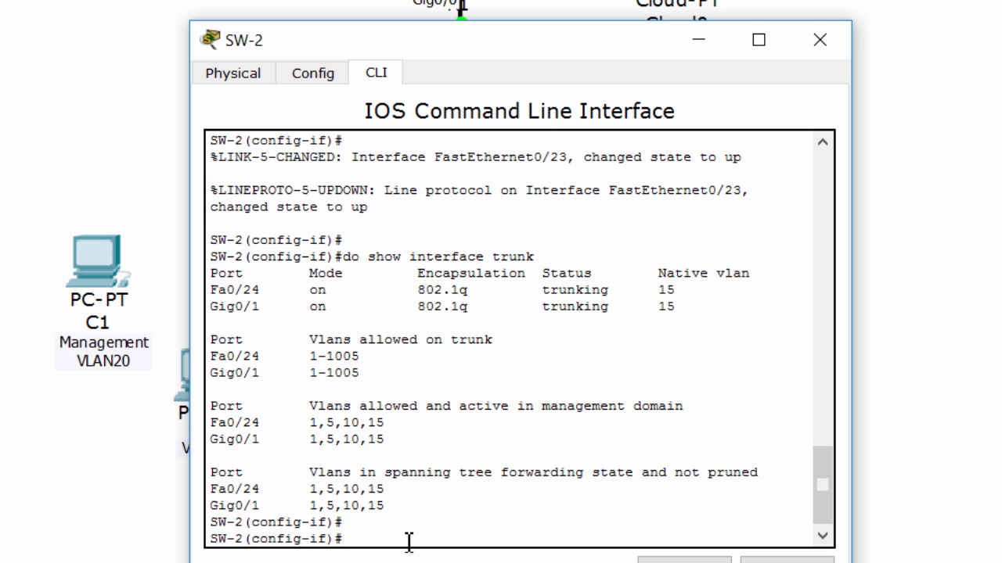
Set SW-2 interface f0/23 to trunk mode with switchport mode trunk.
type("sw")
key("Tab")
type("m")
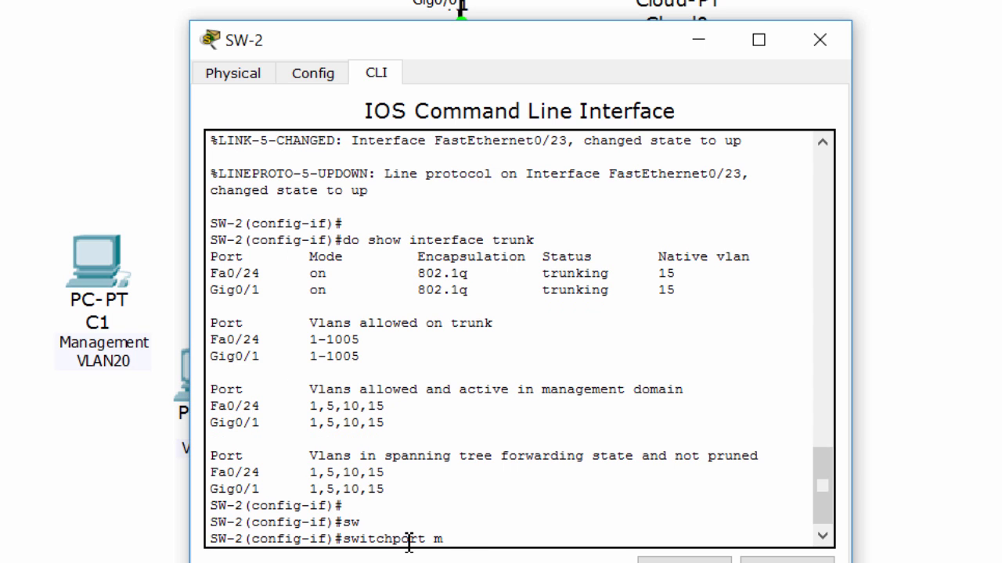
type("o")
key("Tab")
type("tr")
key("Tab")
key("Return")
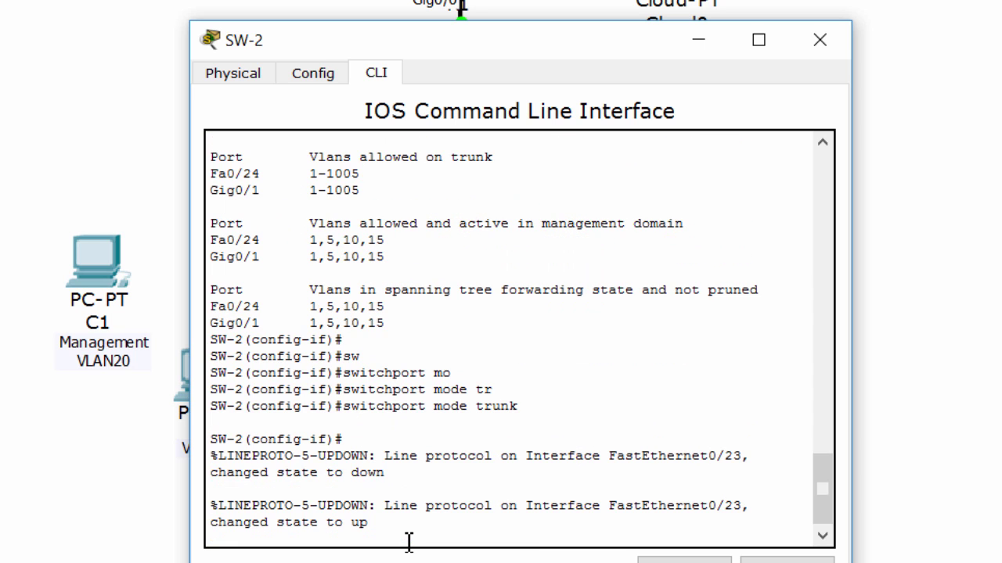
key("Return")
key("Return")
Assign native VLAN 15 to the SW-2 f0/23 trunk with switchport trunk native vlan 15.
type("sw")
key("Tab")
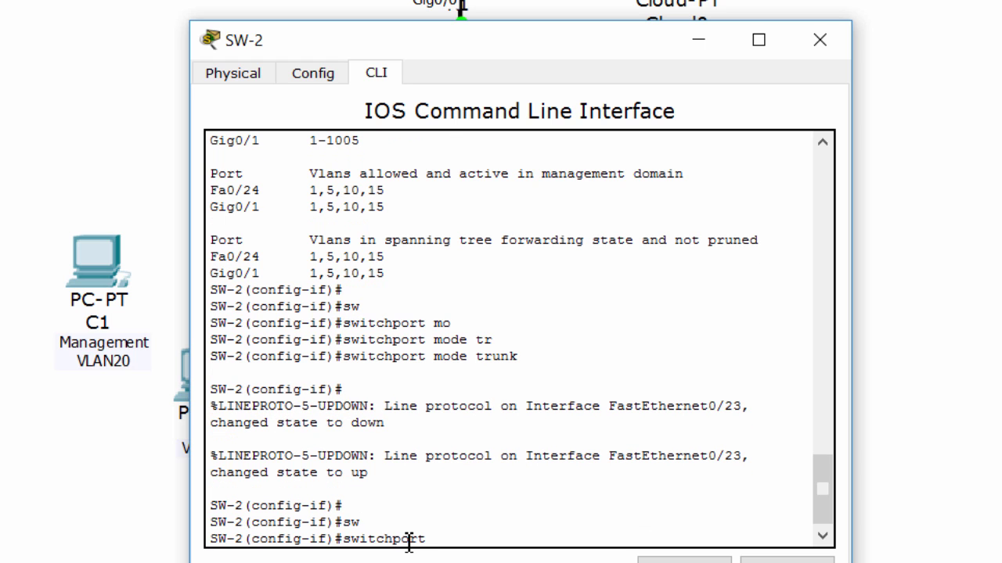
type("tr")
key("Tab")
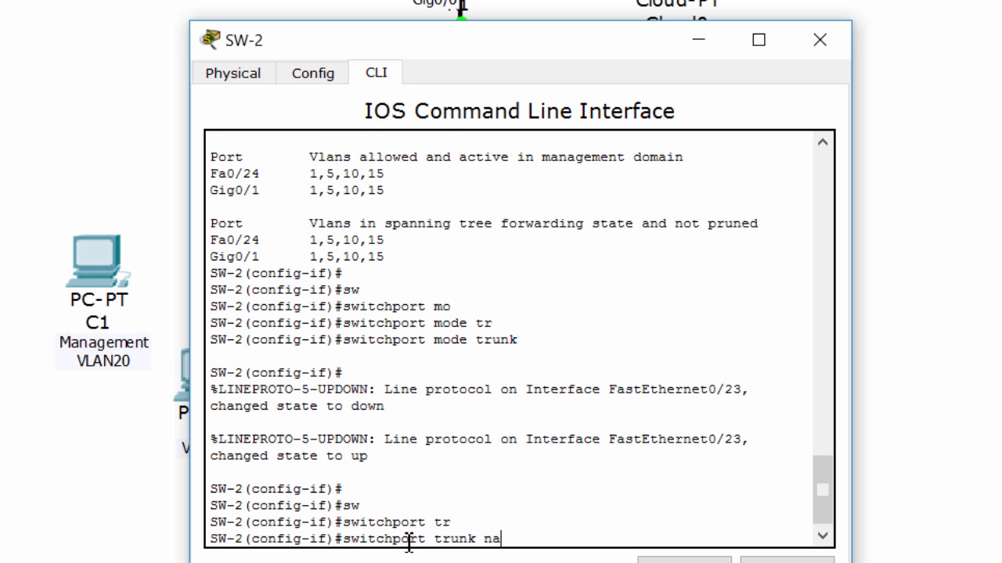
type("na")
key("Tab")
type("vl")
key("Tab")
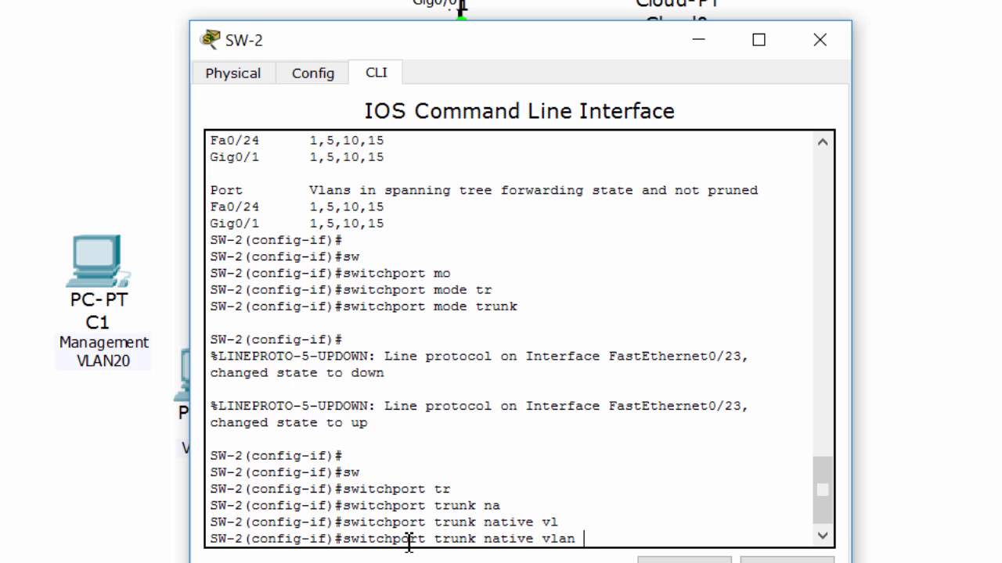
key("Return")
key("Return")
Disable trunk negotiation on SW-2 interface f0/23 with switchport nonegotiate and leave the SW-2 command line.
type("sw")
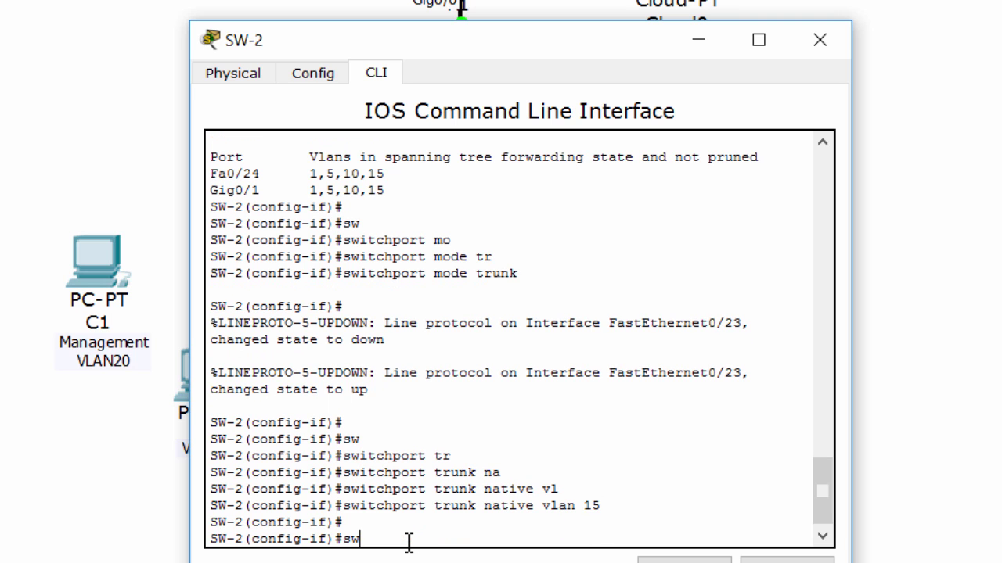
key("Tab")
type("no")
key("Tab")
key("Return")
key("Return")
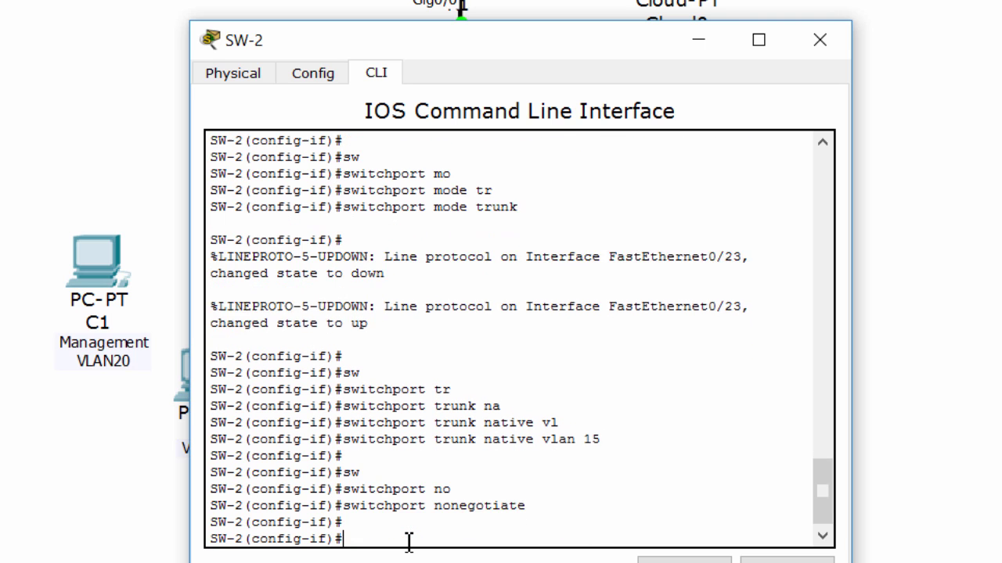
left_click(90, 112)
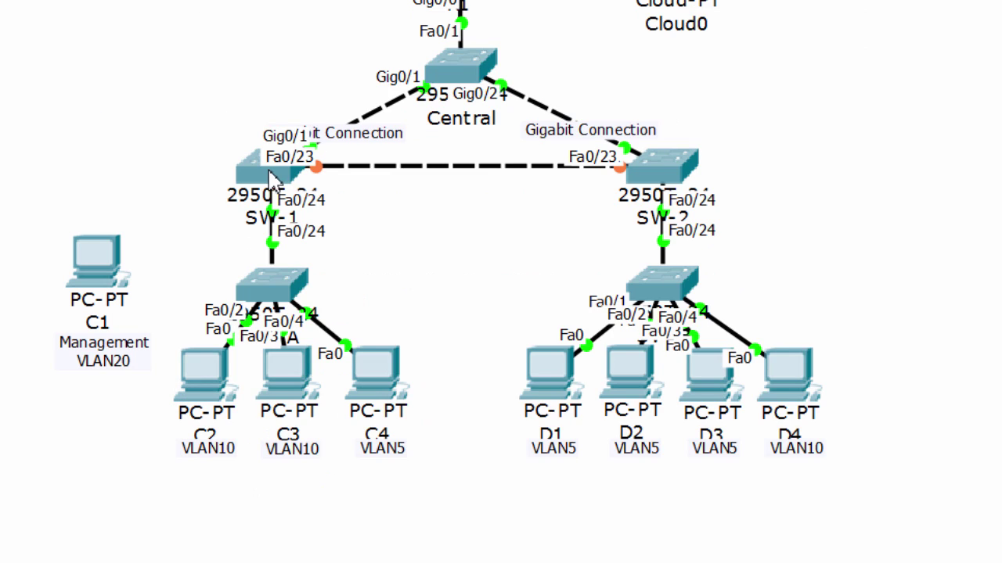
Return to the SW-1 command line and set interface f0/23 to trunk mode with switchport mode trunk.
left_click(270, 173)
key("Return")
key("Return")
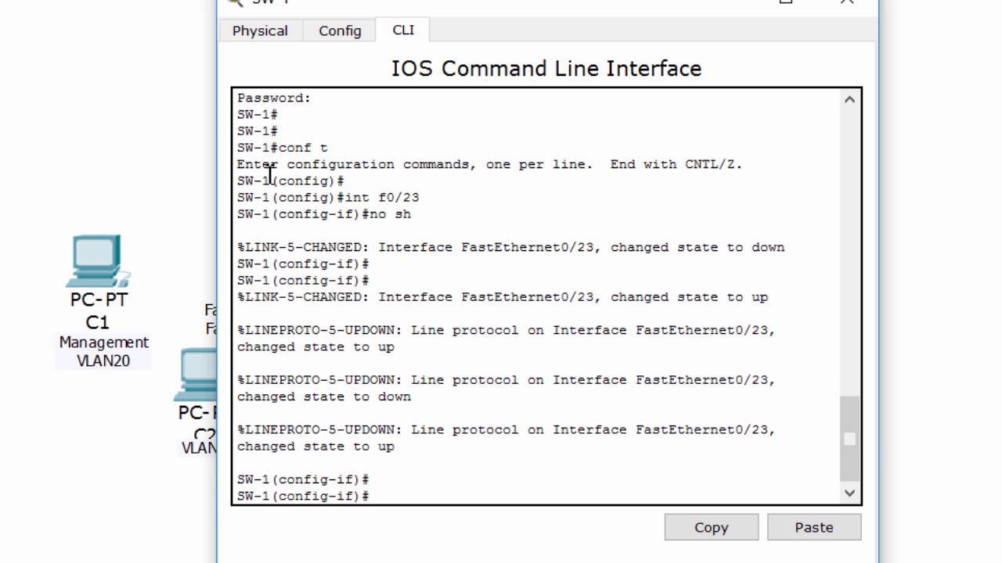
type("sw")
key("Tab")
type("mo")
key("Tab")
type("tr")
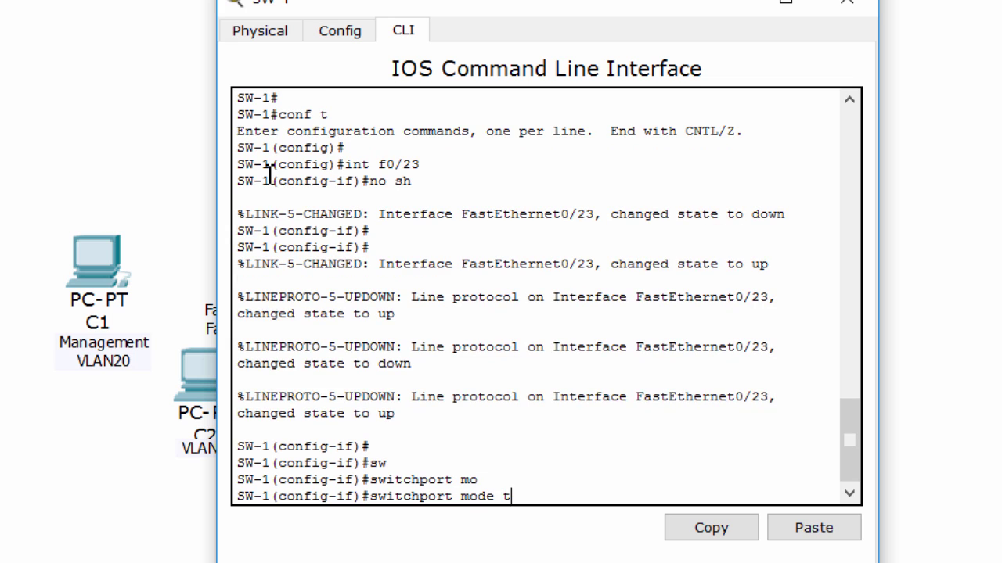
key("Tab")
key("Return")
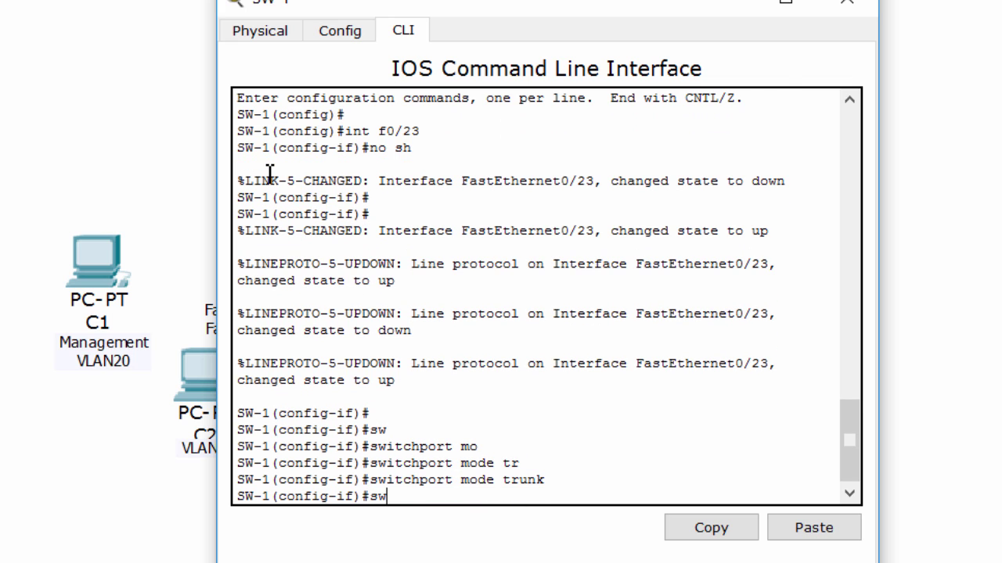
Assign native VLAN 15 to the SW-1 f0/23 trunk with switchport trunk native vlan 15.
type("sw")
key("Tab")
type("tr")
key("Tab")
type("na")
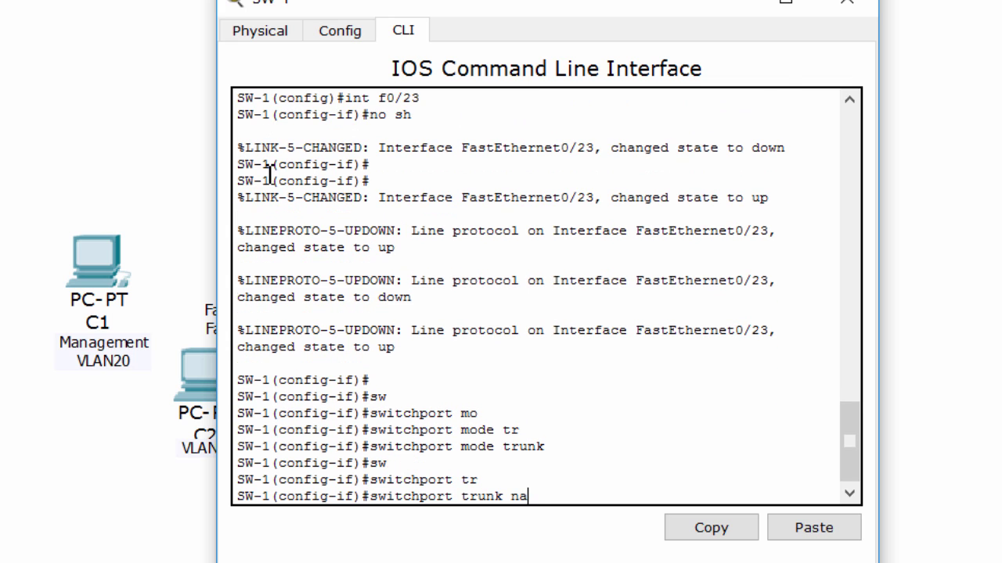
key("Tab")
type("vl")
key("Tab")
type("15")
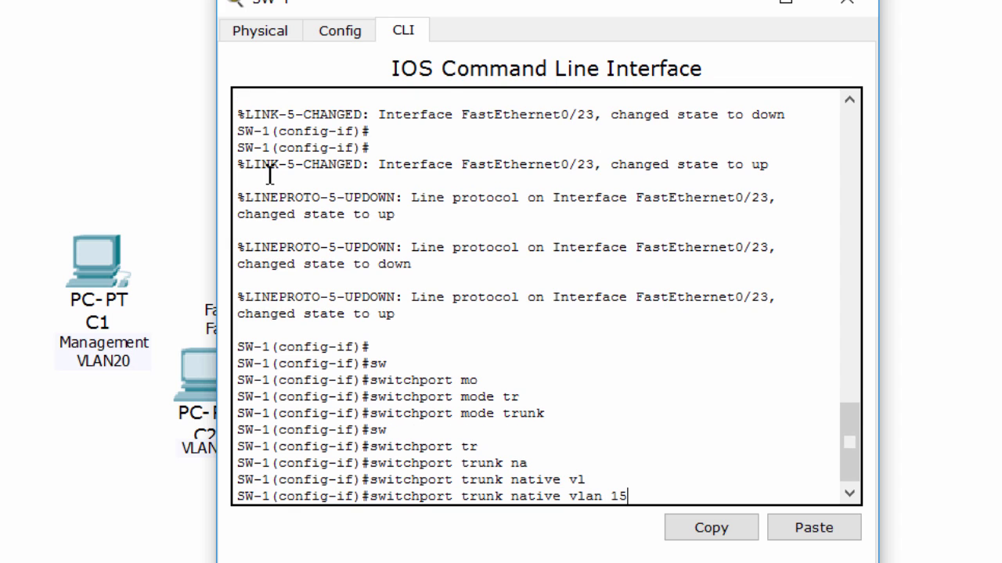
key("Return")
Disable trunk negotiation on SW-1 interface f0/23 with switchport nonegotiate and leave the SW-1 command line.
type("sw")
key("Tab")
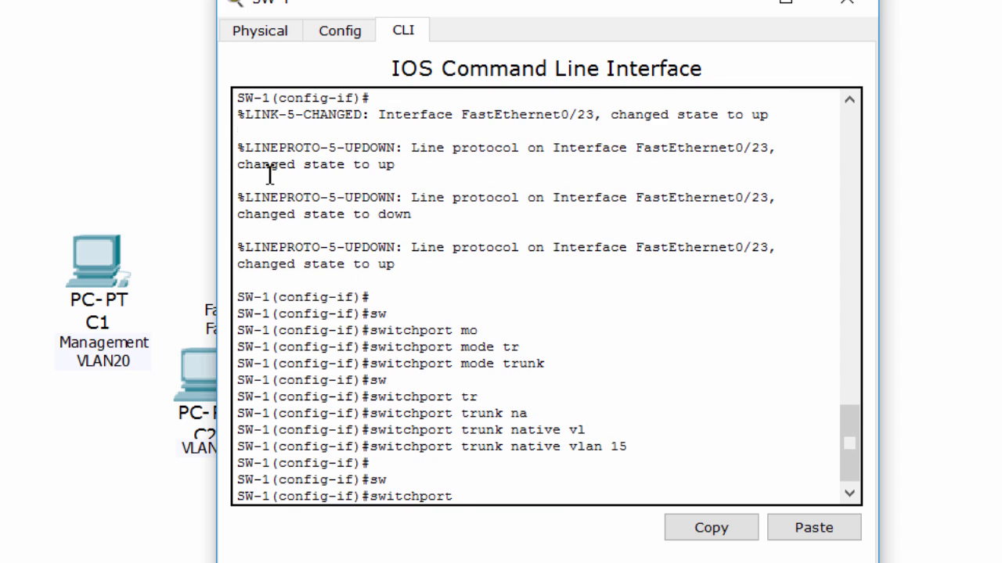
type("no")
key("Tab")
key("Return")
key("Return")
key("Return")
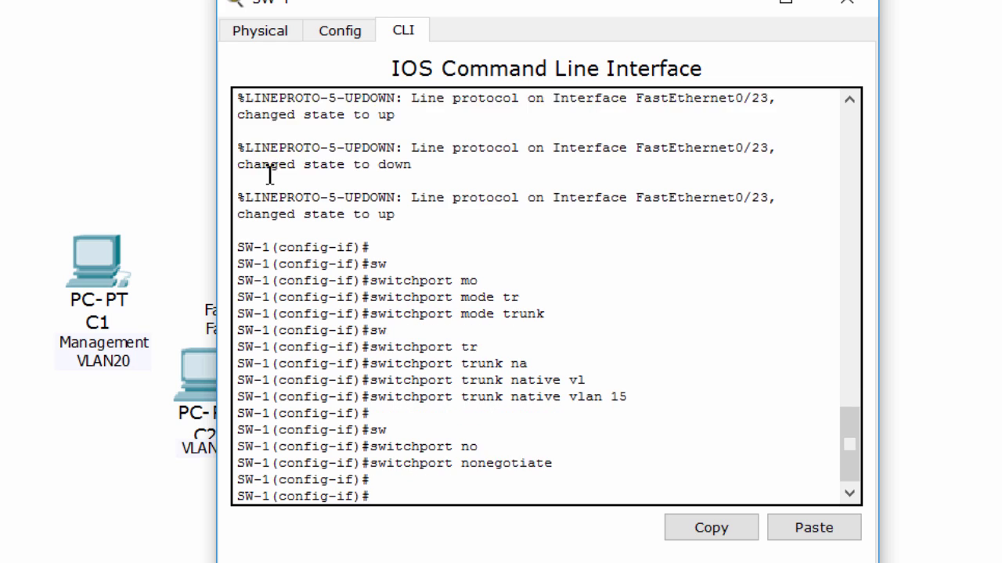
left_click(84, 124)
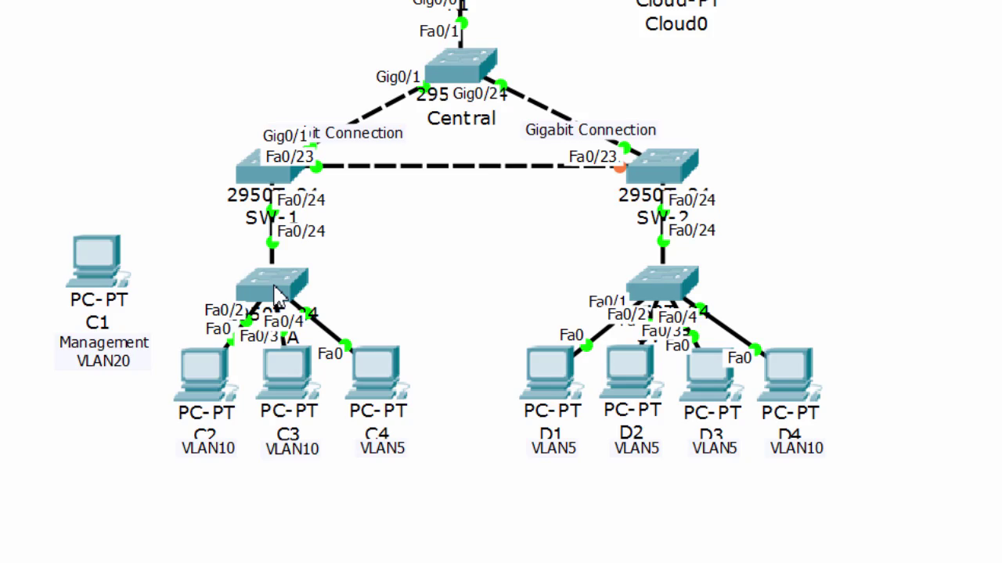
Open the SW-A command line, enter privileged mode with the enable password, and start global configuration with conf t.
left_click(281, 296)
left_click_drag(244, 85, 494, 19)
key("Return")
key("Return")
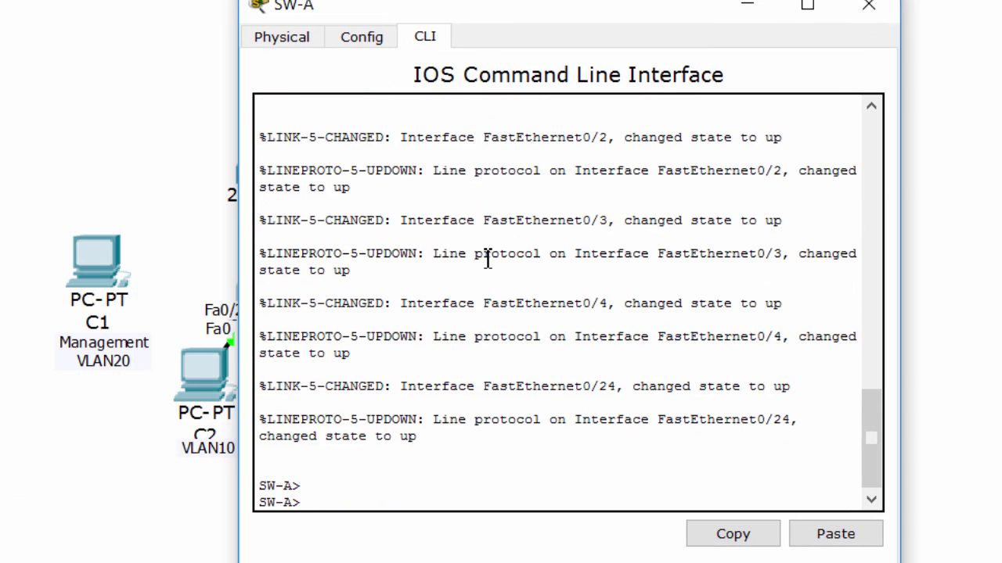
type("en")
key("Return")
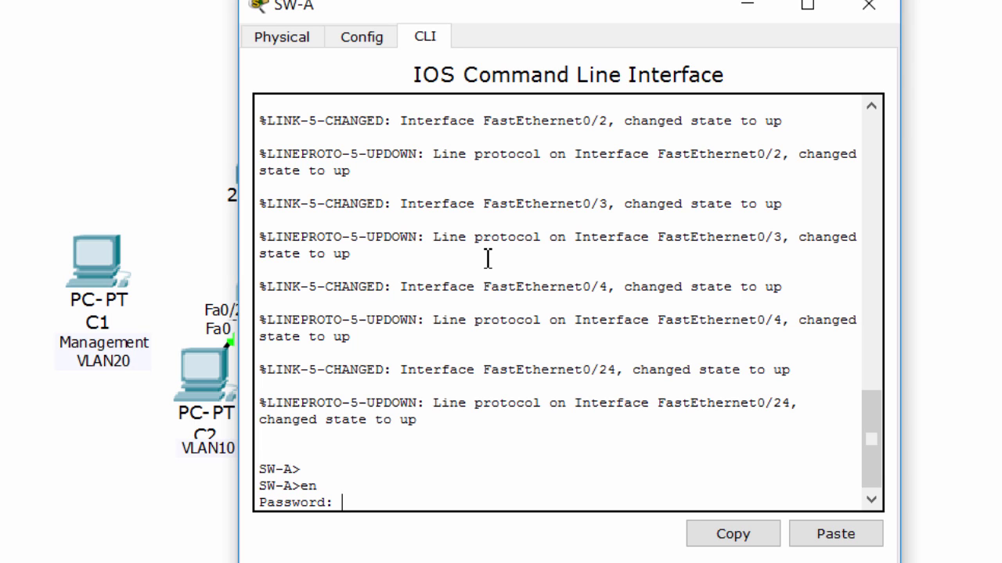
key("Return")
key("Return")
type("con")
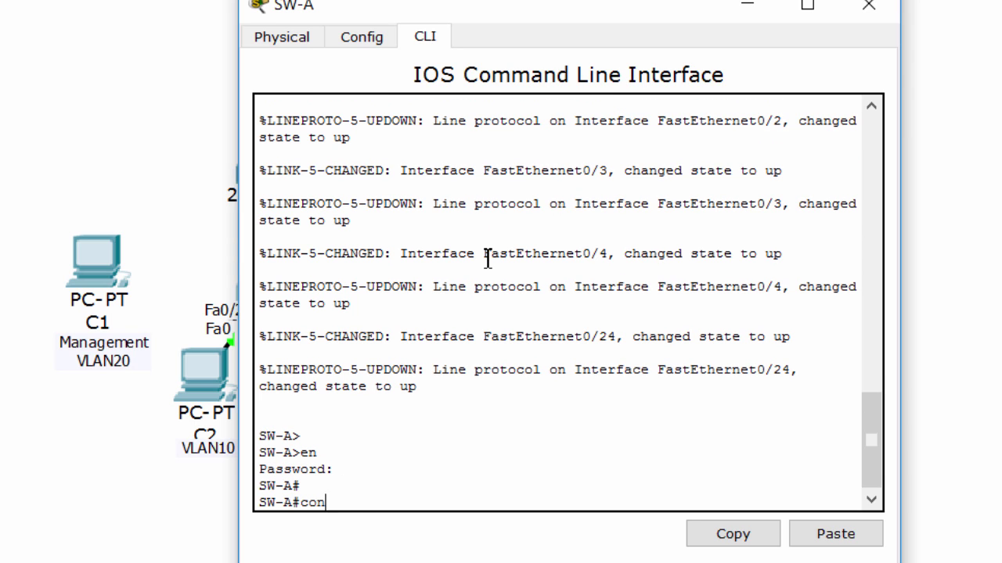
type("f t")
key("Return")
key("Return")
Create VLAN 20 on SW-A and exit back to global configuration.
type("vlan 2")
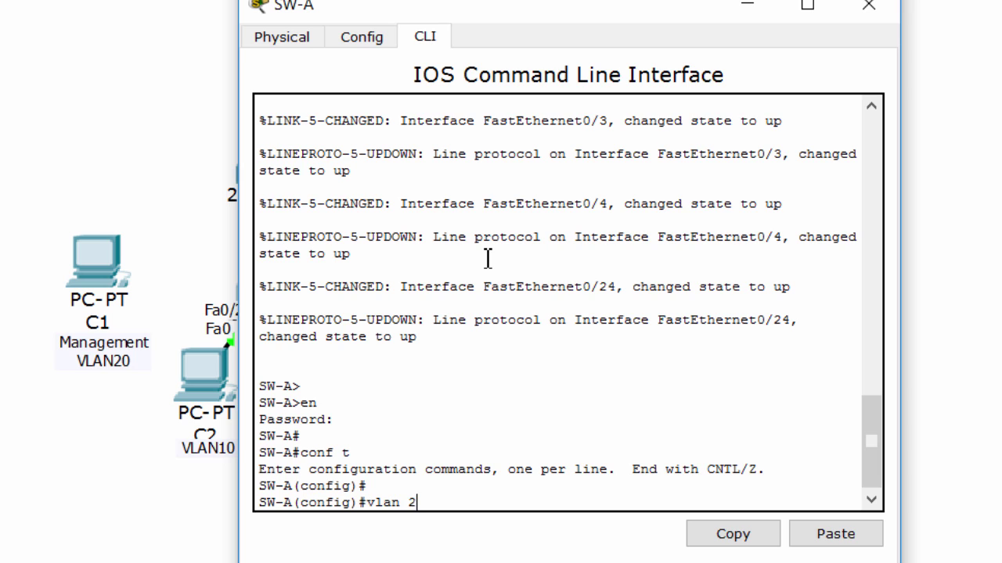
type("0")
key("Return")
key("Return")
key("Return")
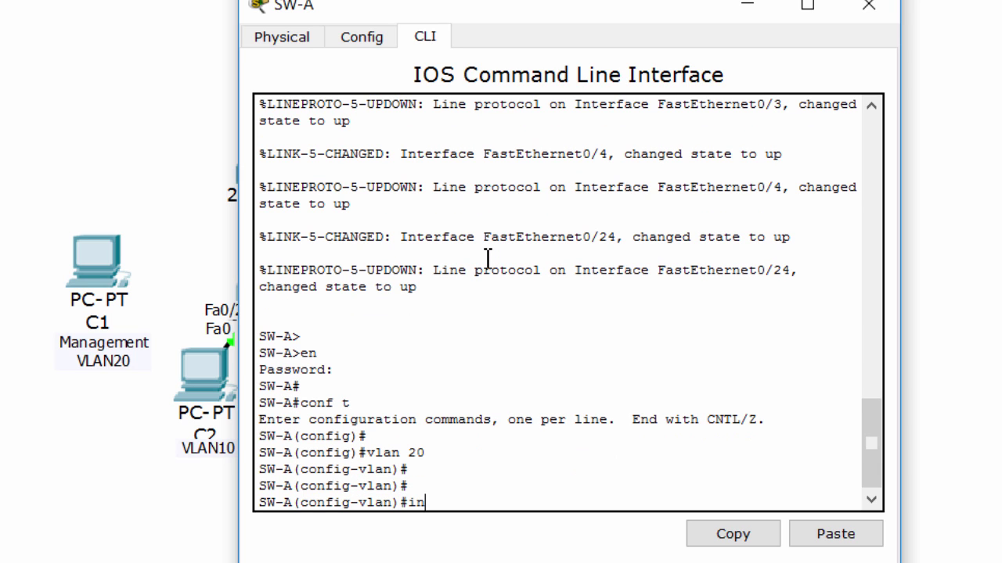
type("ex")
key("Return")
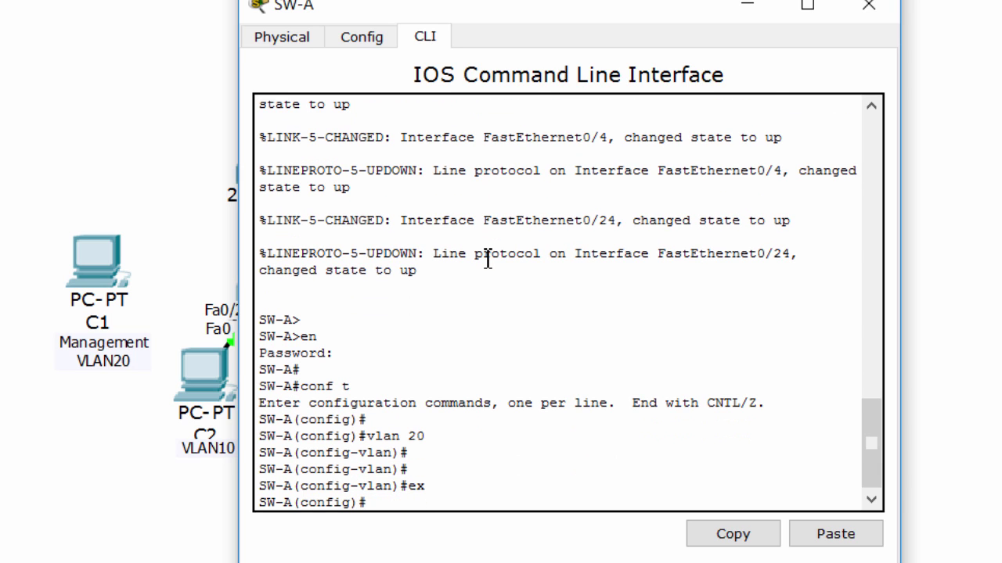
Enter interface configuration for VLAN 20 on SW-A with interface vlan 20.
type("int")
key("Tab")
type("vl")
key("Tab")
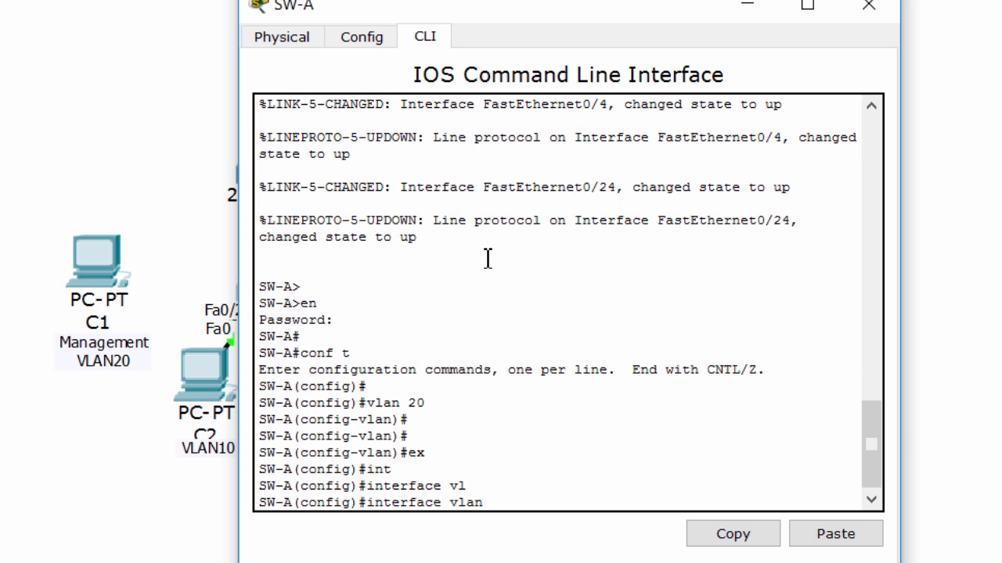
type("20")
key("Return")
key("Return")
key("Return")
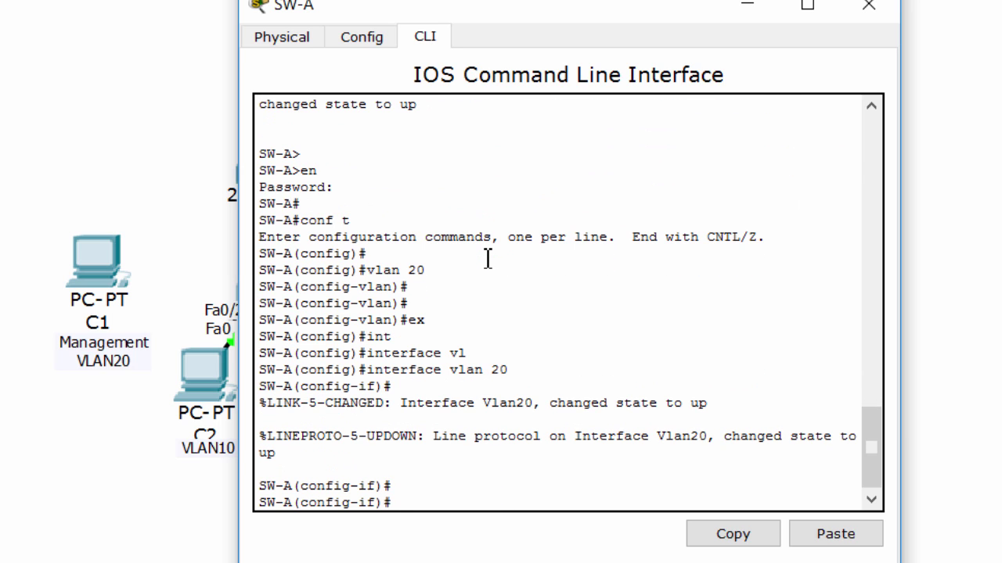
Assign IP address 192.168.20.1 with mask 255.255.255.0 to SW-A's VLAN 20 interface and leave its command line.
type("ip address")
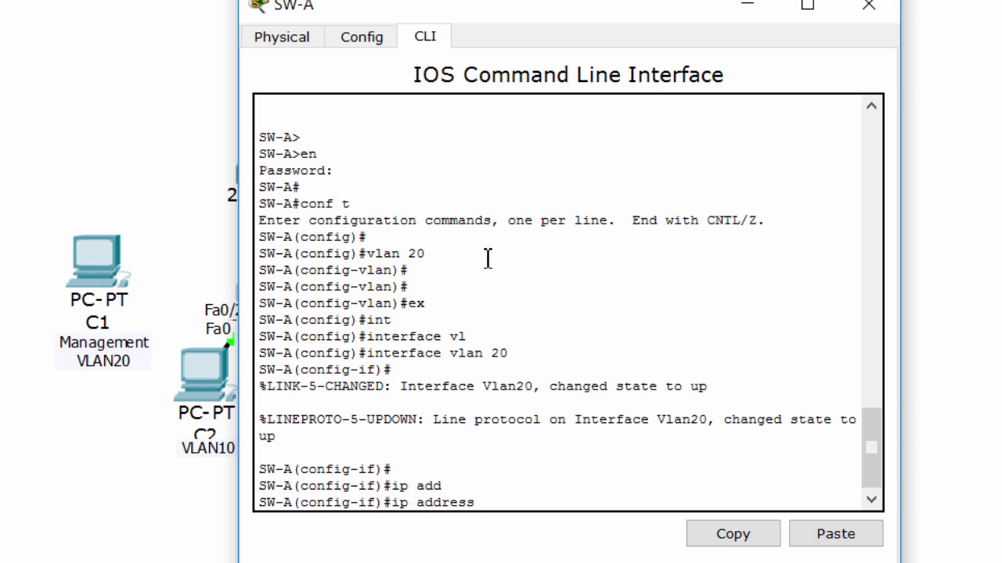
type("192.168.20.1 255.255.255")
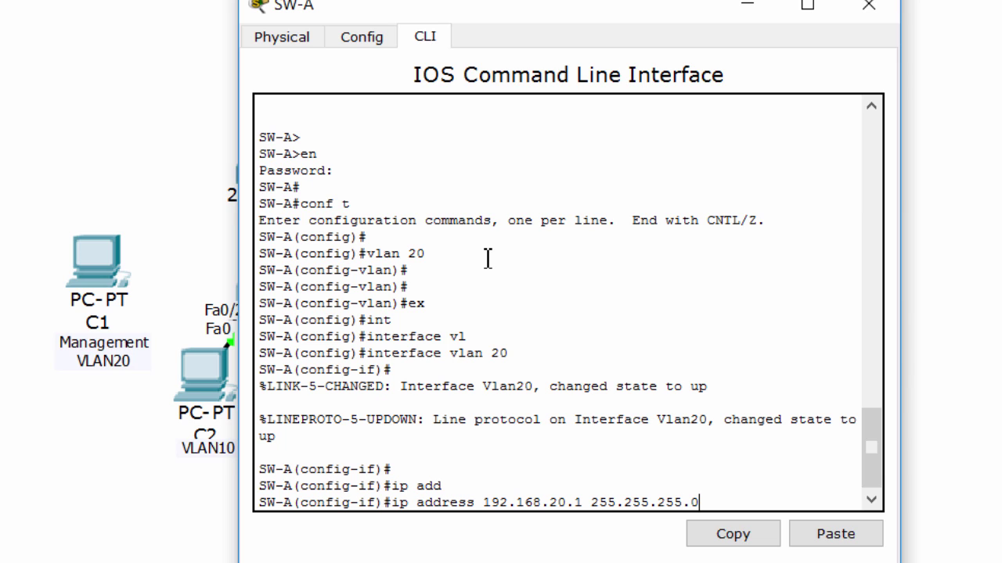
type(".0")
key("Return")
key("Return")
key("Return")
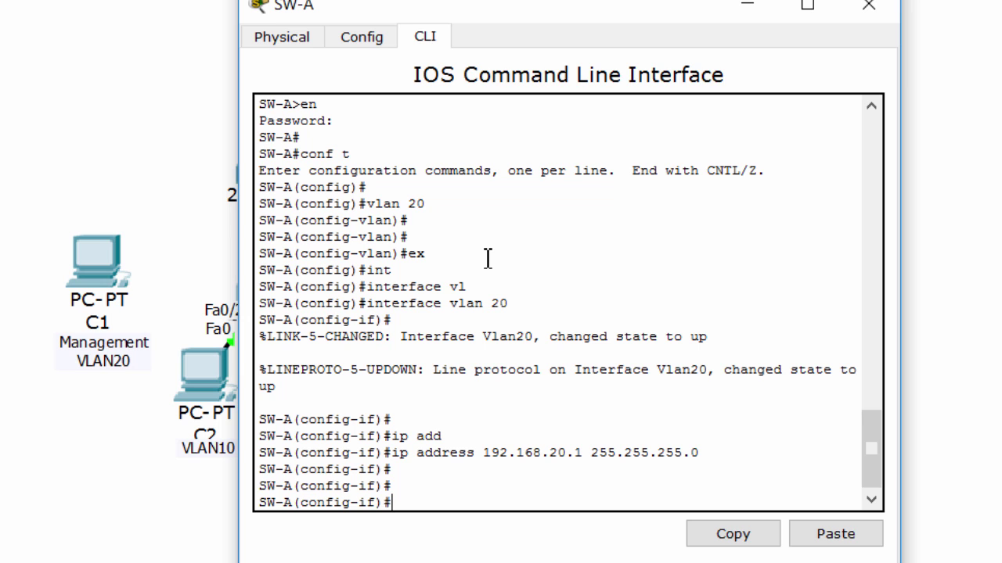
left_click(102, 130)
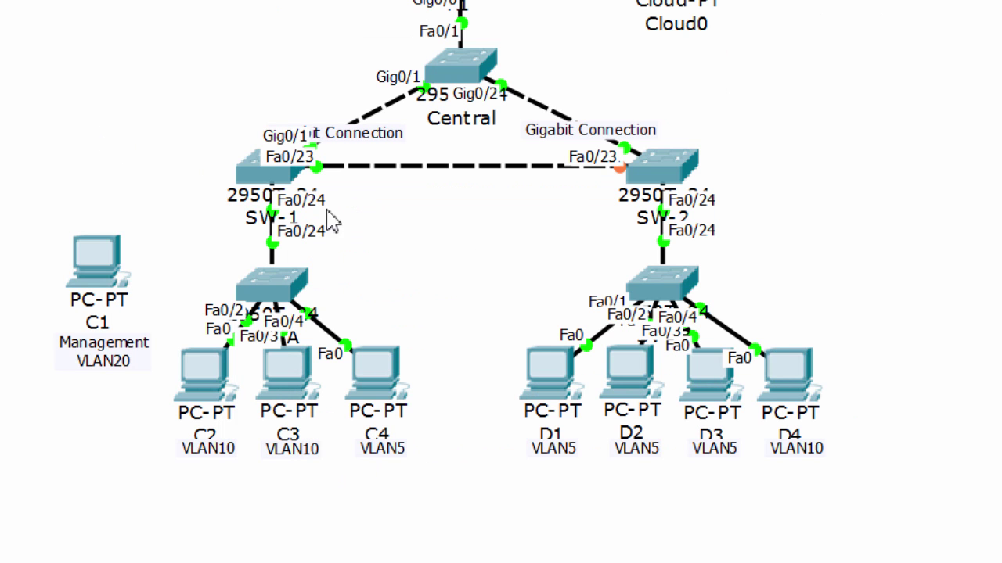
Open the SW-B command line, enter privileged mode with the enable password, and start global configuration with conf t.
left_click(679, 285)
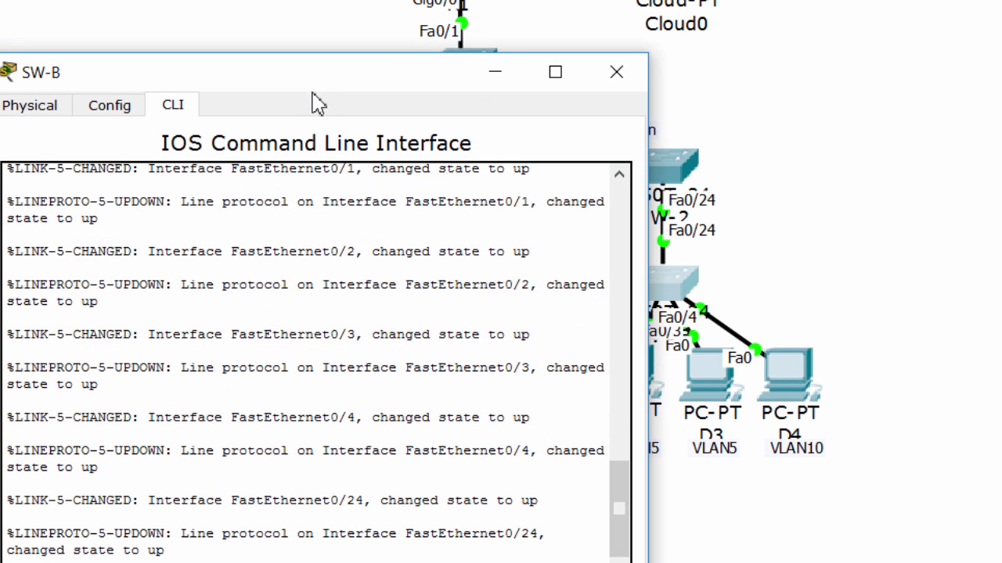
left_click_drag(383, 80, 542, 49)
key("Return")
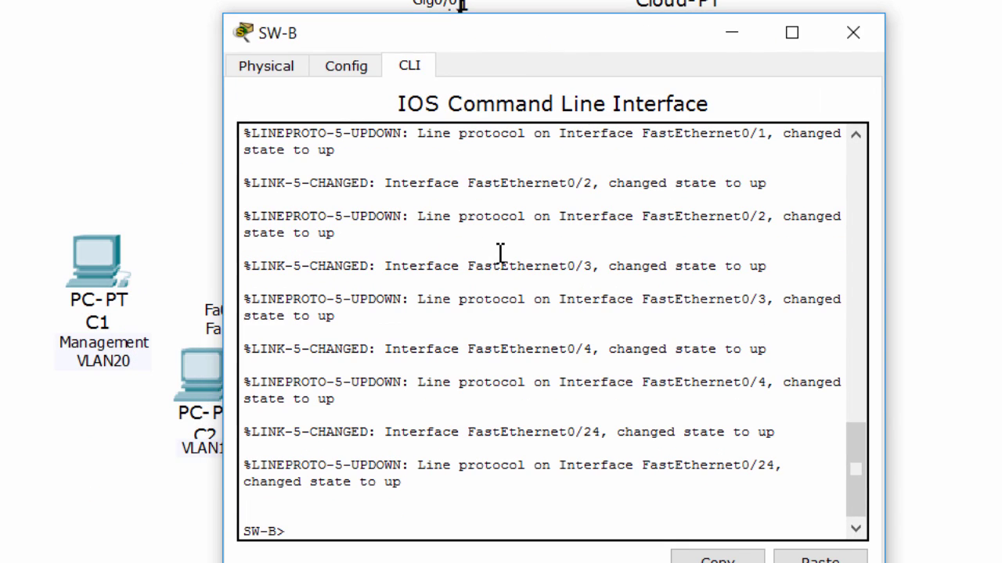
type("en")
key("Return")
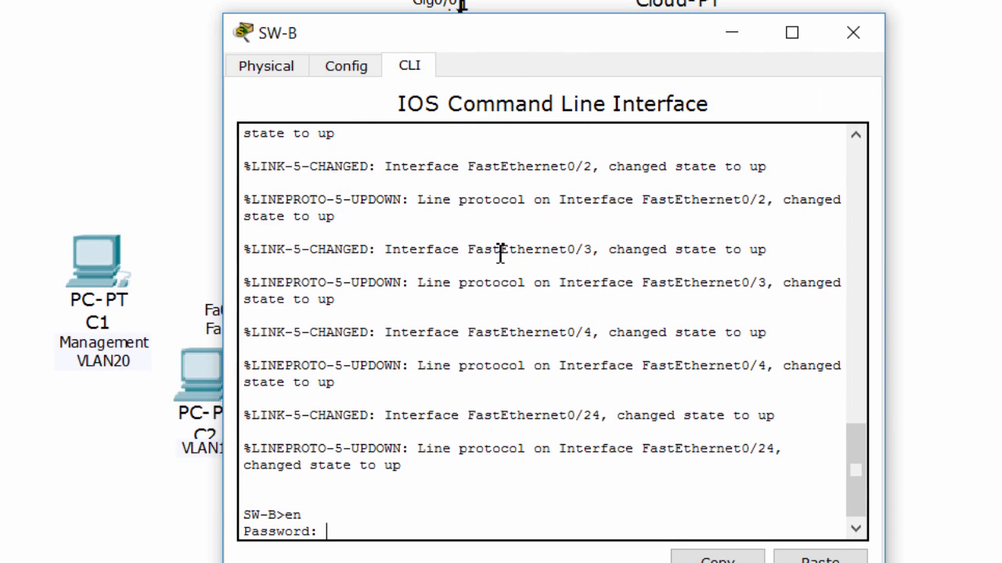
key("Return")
key("Return")
key("Return")
type("conf t")
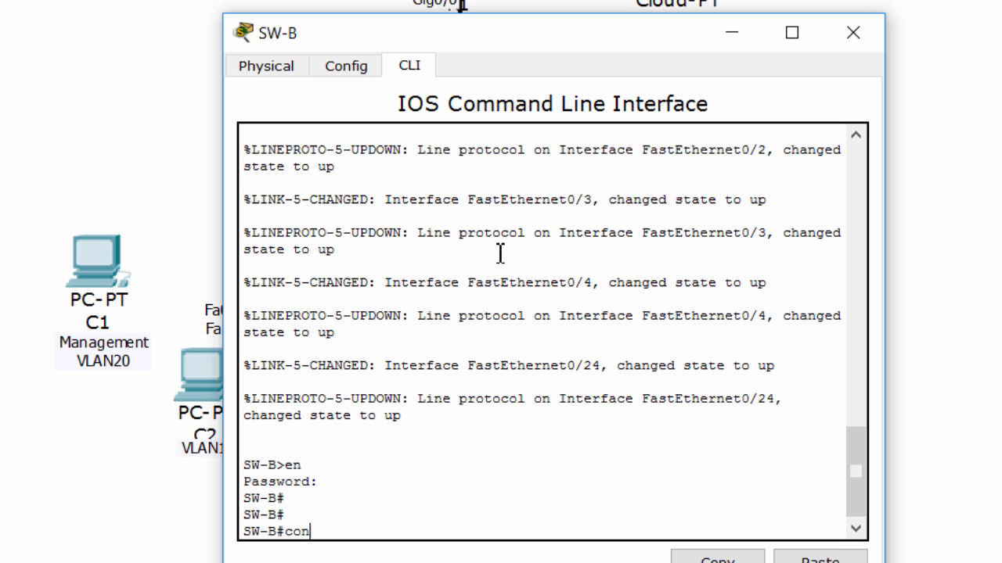
key("Return")
key("Return")
Create VLAN 20 on SW-B and exit back to global configuration.
type("vlan 20")
key("Return")
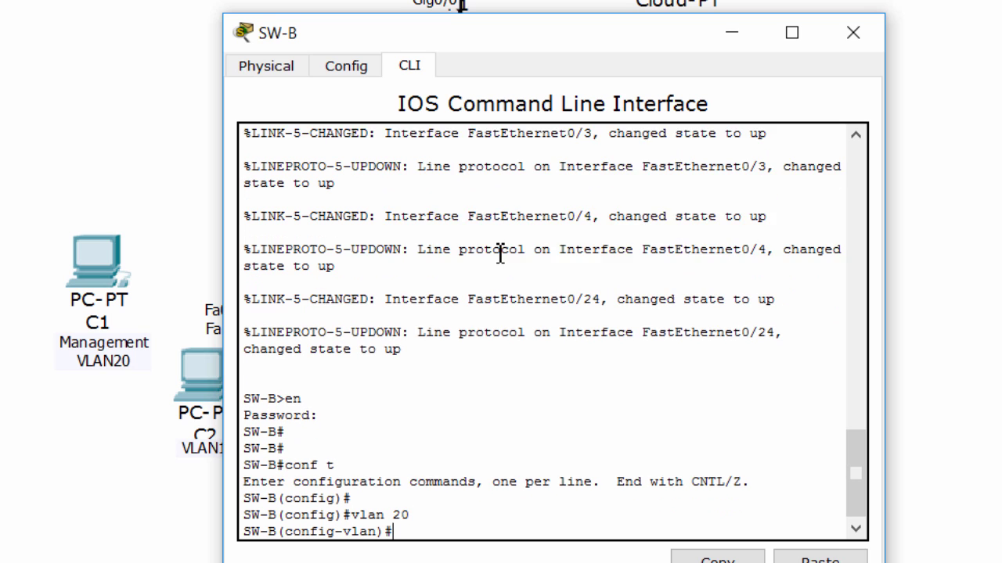
key("Return")
type("exi")
key("Return")
Enter interface configuration for VLAN 20 on SW-B with interface vlan 20.
type("int")
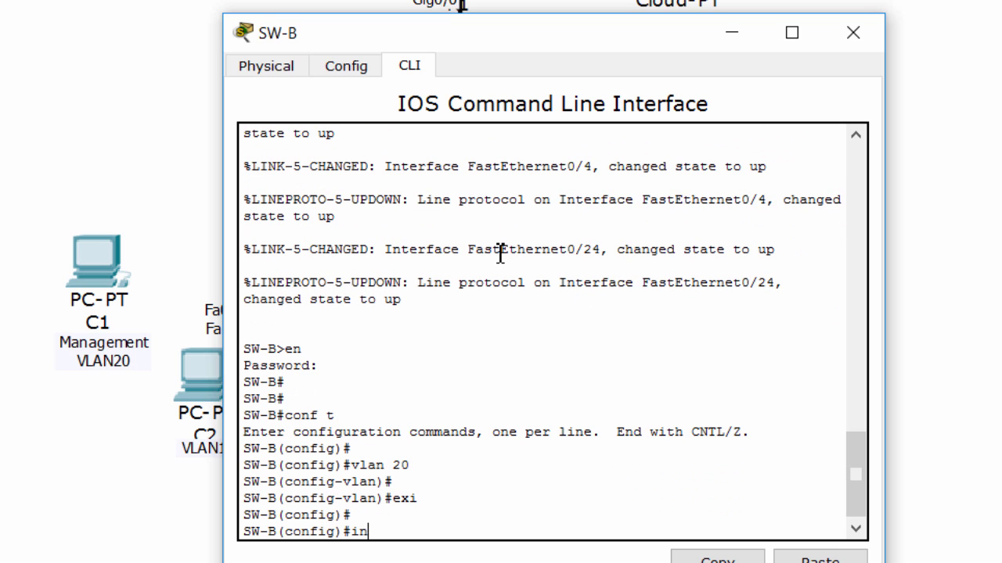
key("Tab")
type("vl")
key("Tab")
type("20")
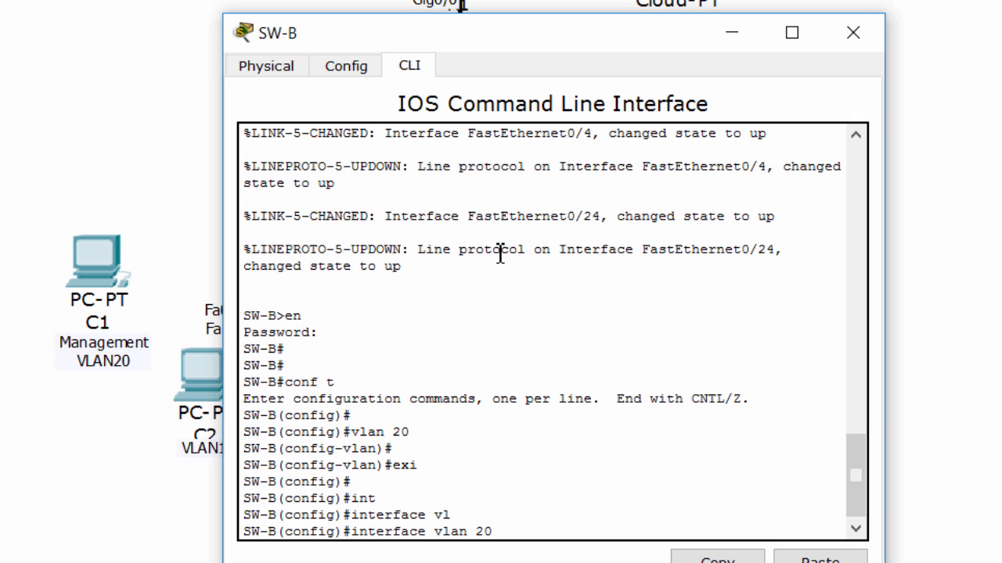
key("Return")
key("Return")
Assign IP address 192.168.20.2 with mask 255.255.255.0 to SW-B's VLAN 20 interface and leave its command line.
type("ip add")
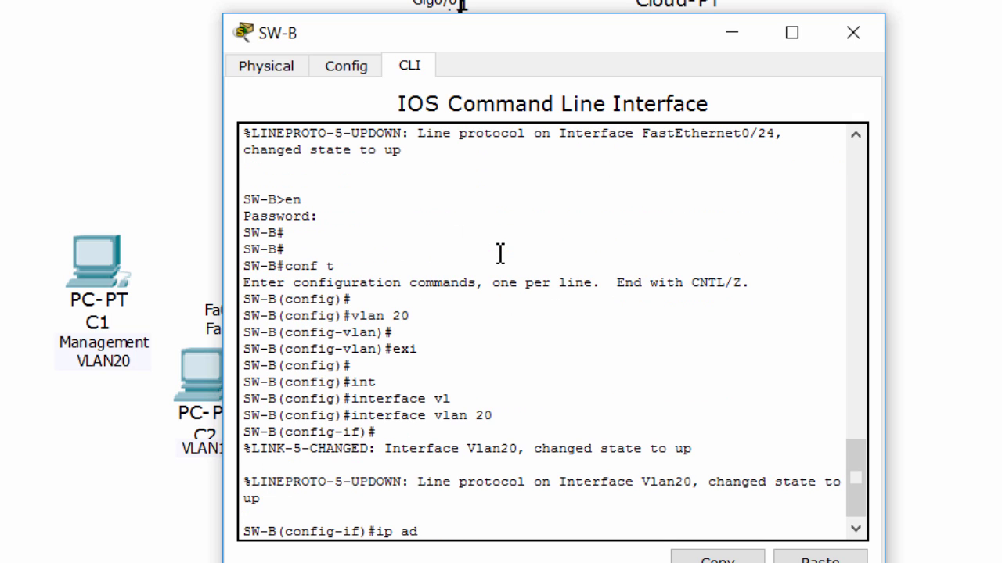
key("Tab")
type("192.168.")
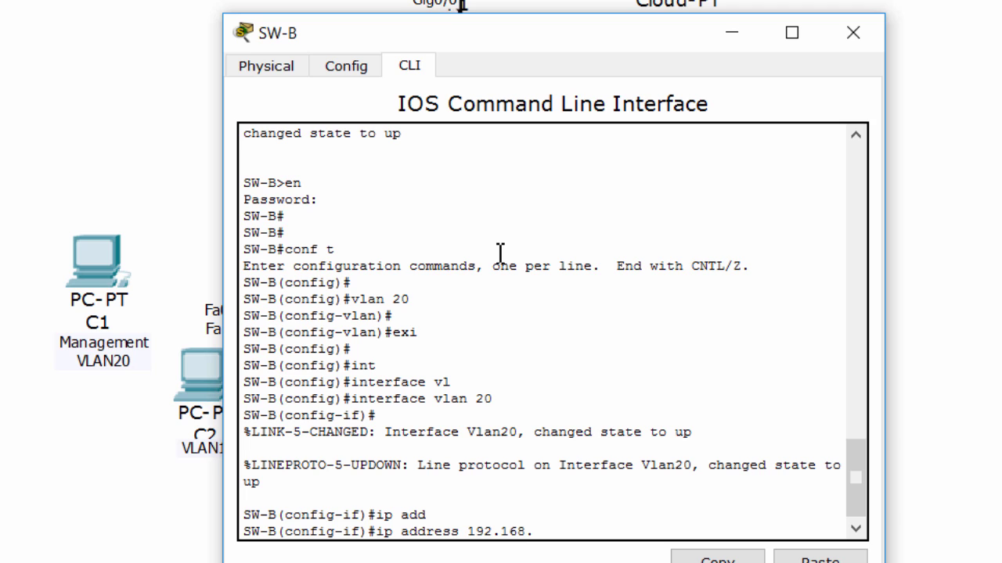
type("20.2 255.255.255.0")
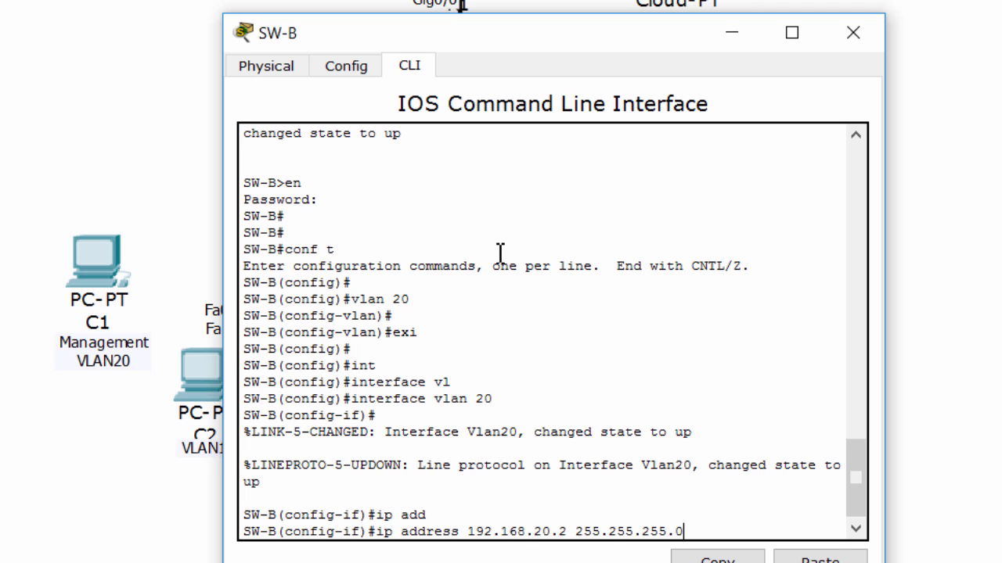
key("Return")
key("Return")
left_click(115, 139)
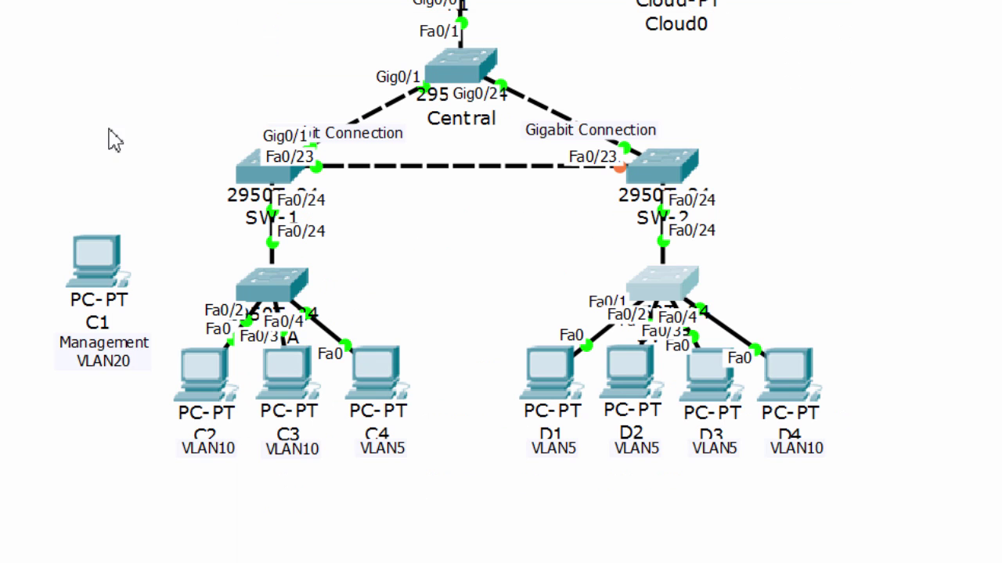
On SW-1, exit the current interface configuration, create VLAN 20, and exit back to global configuration.
left_click(264, 179)
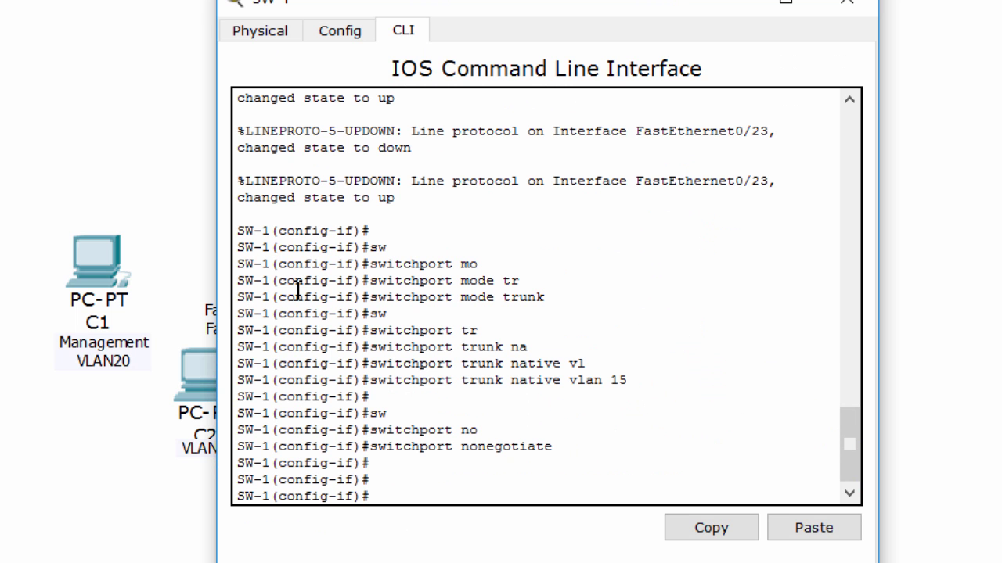
type("exi")
key("Return")
type("vlan")
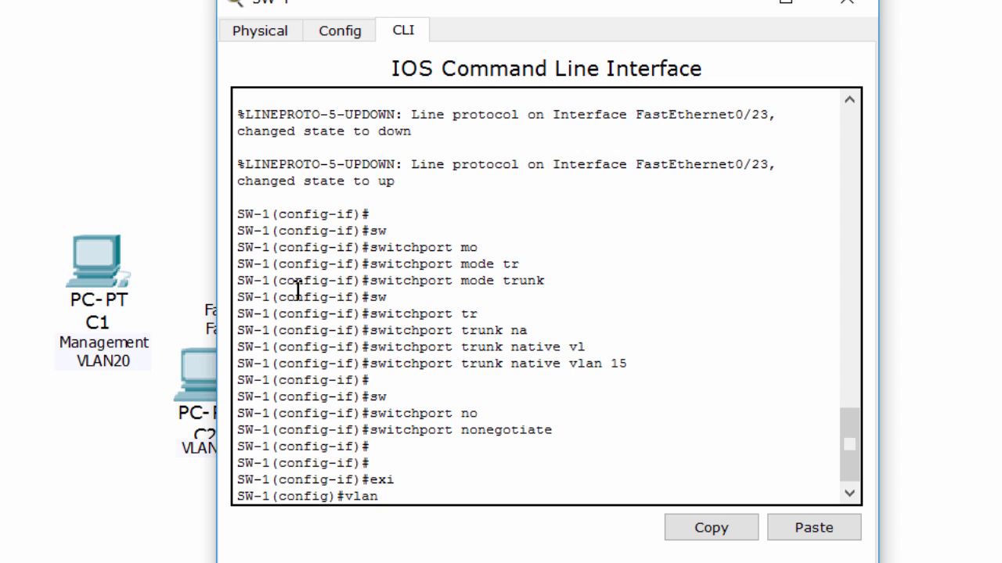
type(" 20")
key("Return")
key("Return")
type("exi")
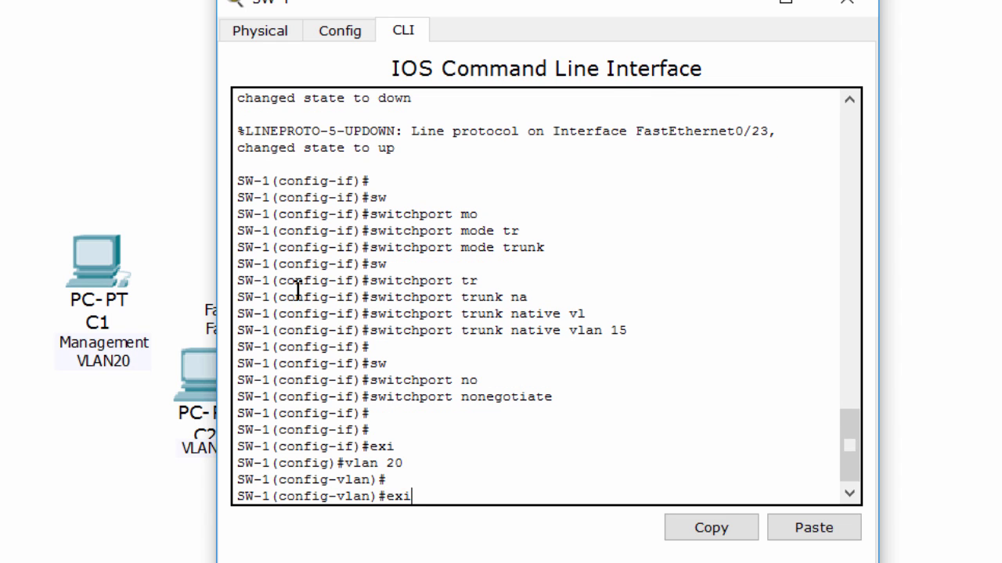
key("Return")
Enter interface configuration for VLAN 20 on SW-1 with int vl 20.
type("int vl 20")
key("Return")
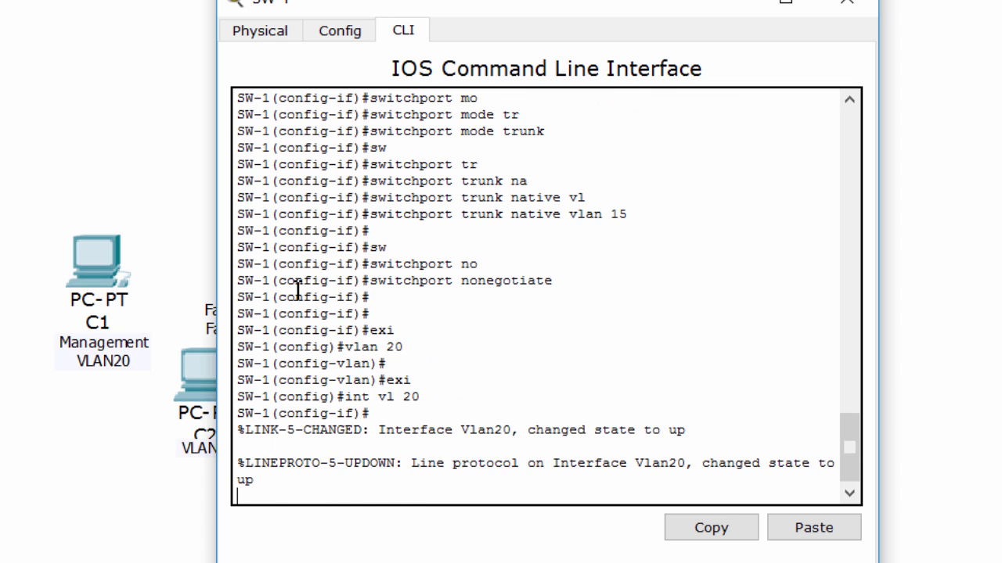
key("Return")
key("Return")
Assign IP address 192.168.20.3 with mask 255.255.255.0 to SW-1's VLAN 20 interface and leave its command line.
type("ip add")
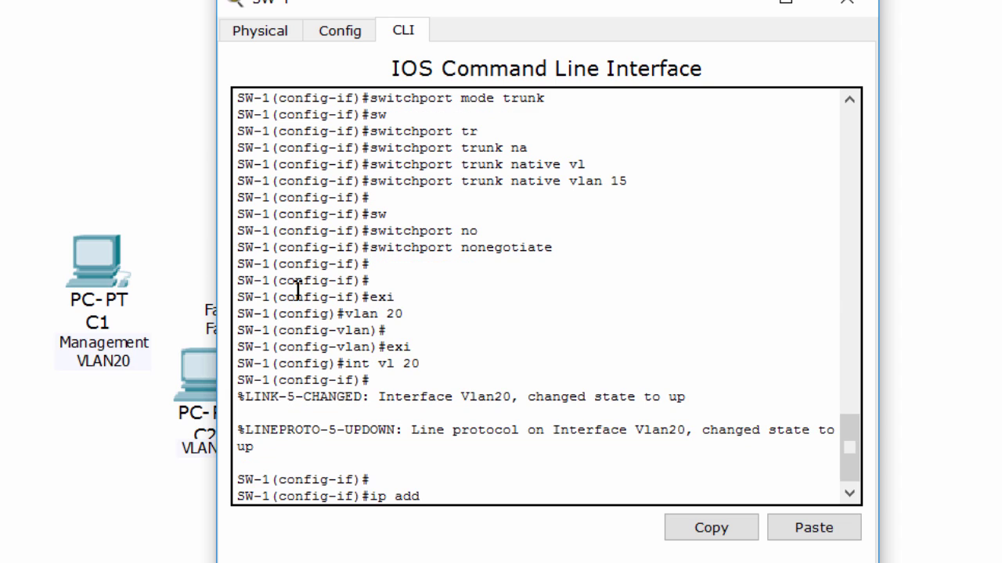
key("Tab")
type("192.168")
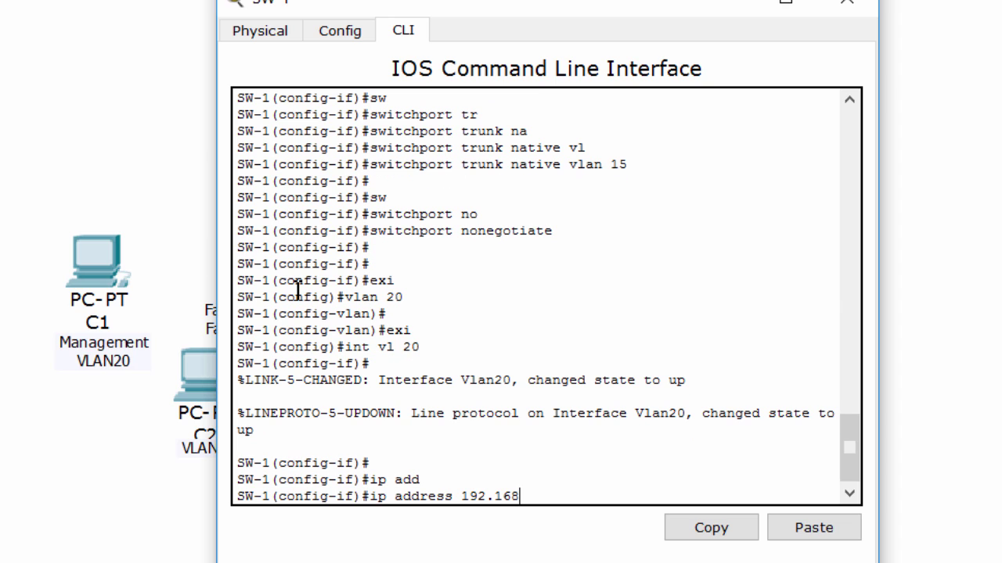
type(".20.3 255.255.255.0")
key("Return")
key("Return")
key("Return")
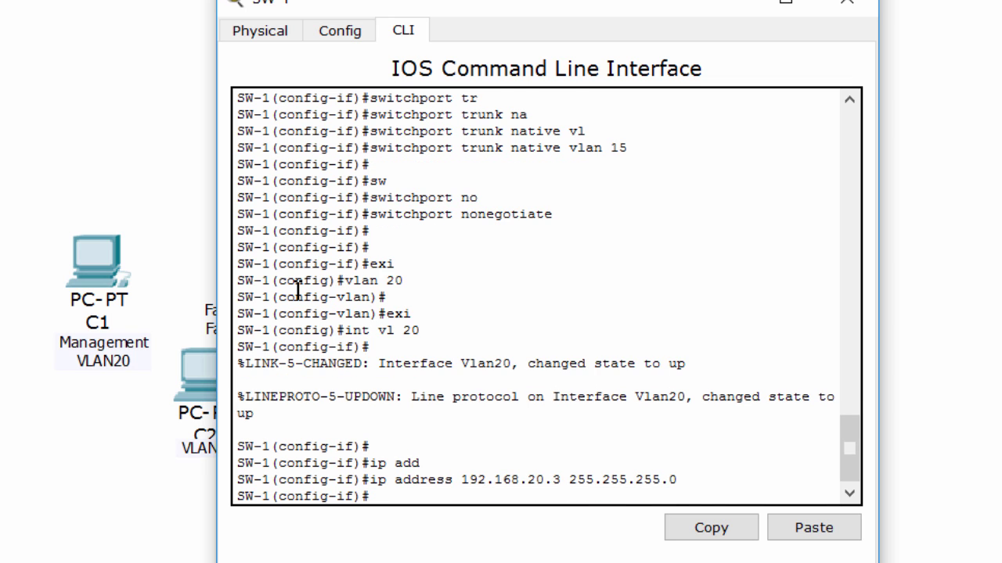
left_click(39, 88)
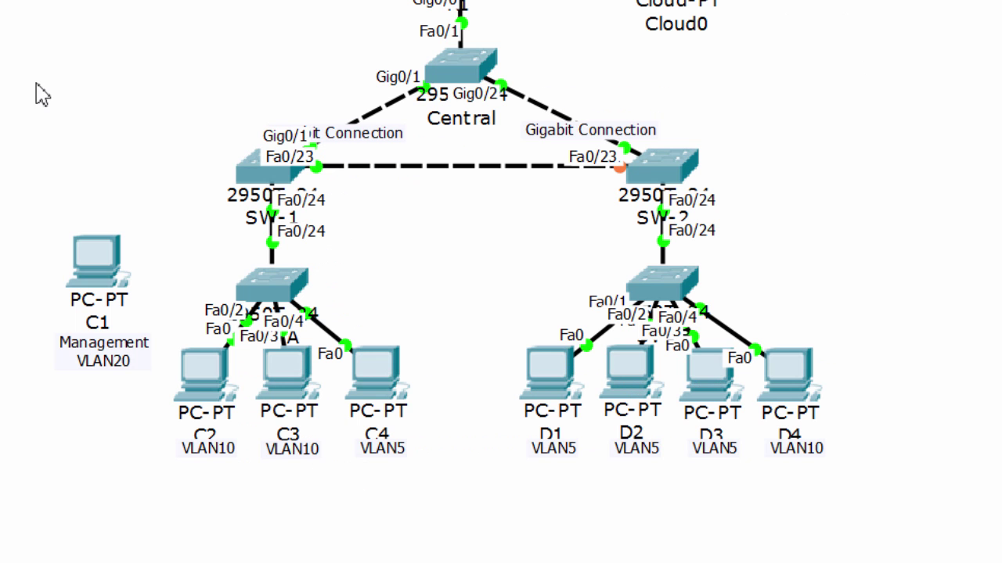
On SW-2, exit the current interface configuration, create VLAN 20, and exit back to global configuration.
left_click(677, 185)
type("exi")
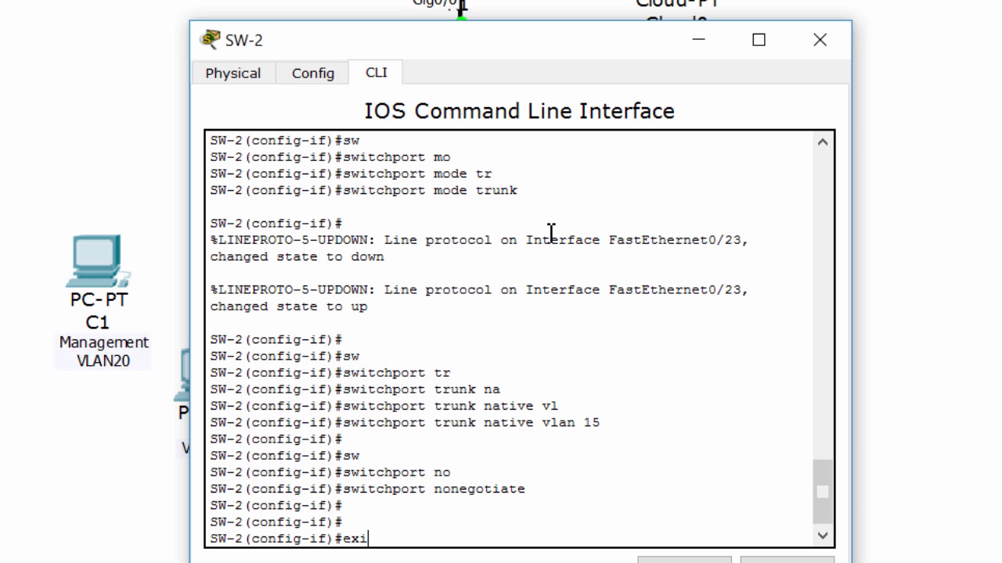
key("Return")
key("Return")
type("vl ")
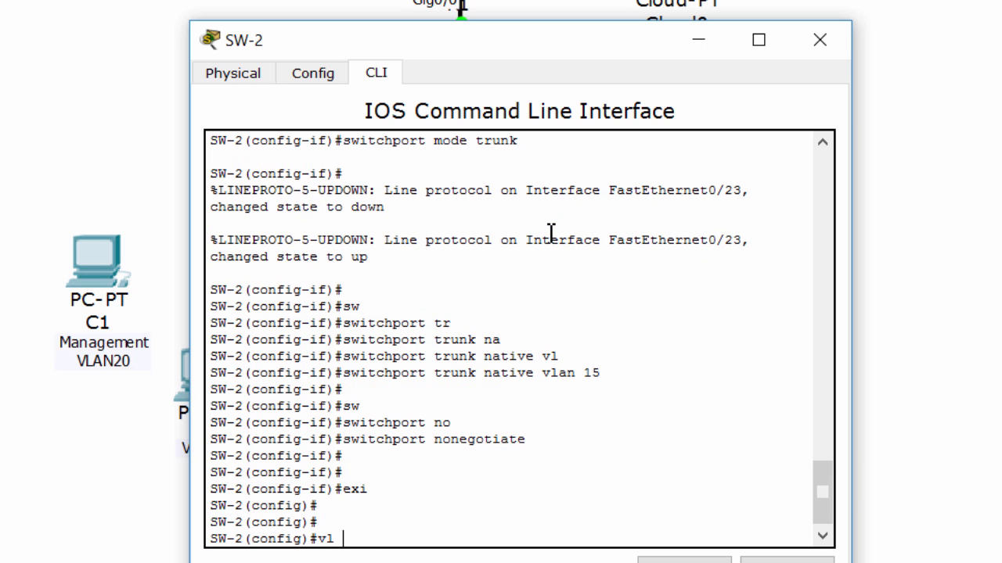
type("20")
key("Return")
key("Return")
type("exi")
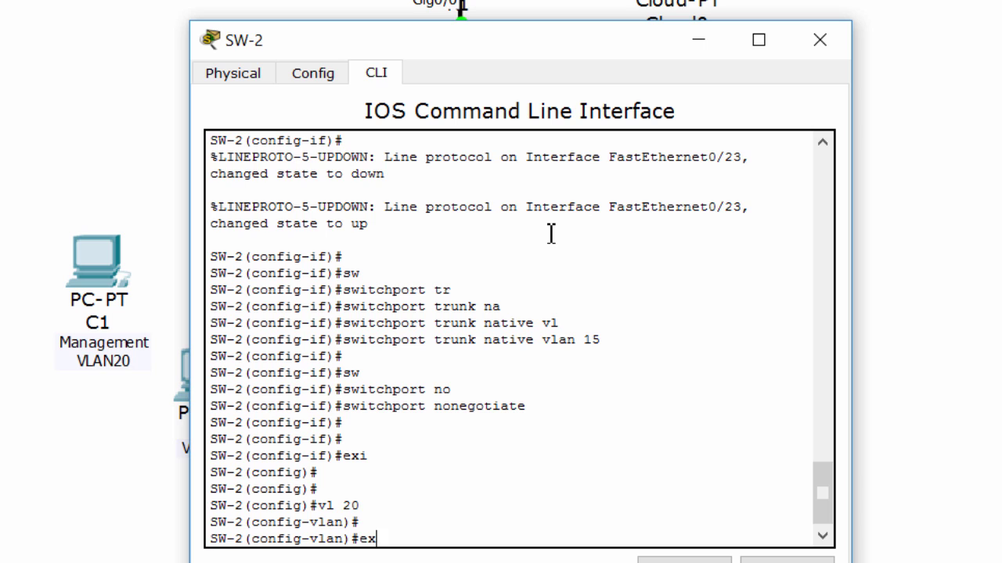
key("Return")
Configure SW-2's VLAN 20 interface with IP address 192.168.20.4 and mask 255.255.255.0, then exit interface configuration and leave the command line.
type("int vl 20")
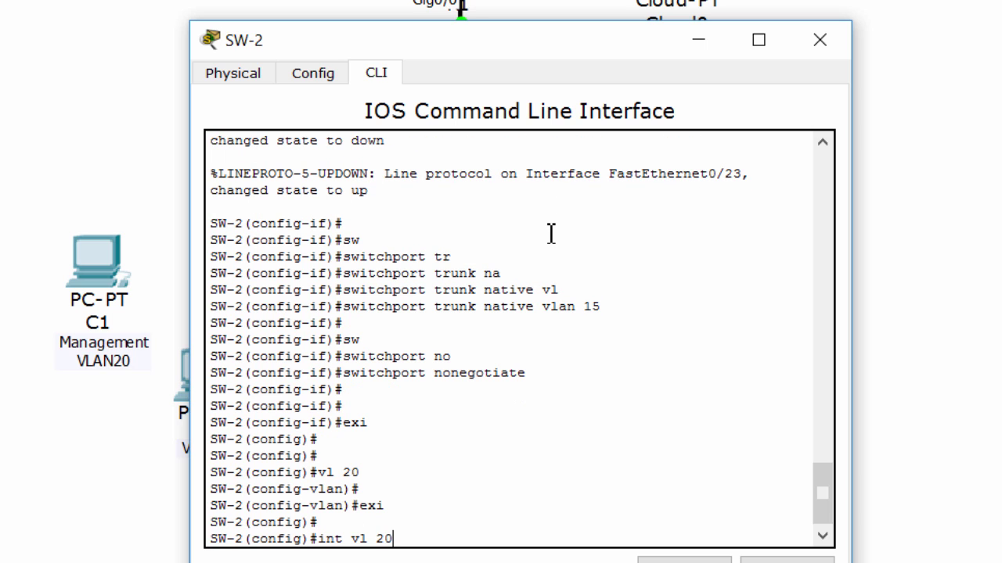
key("Return")
type("ip add")
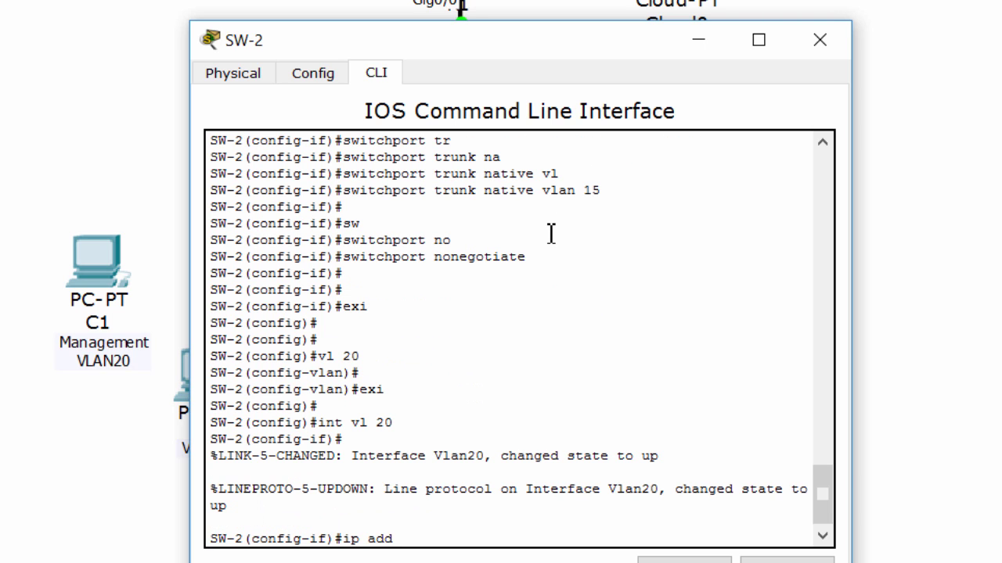
key("Tab")
type("192.168")
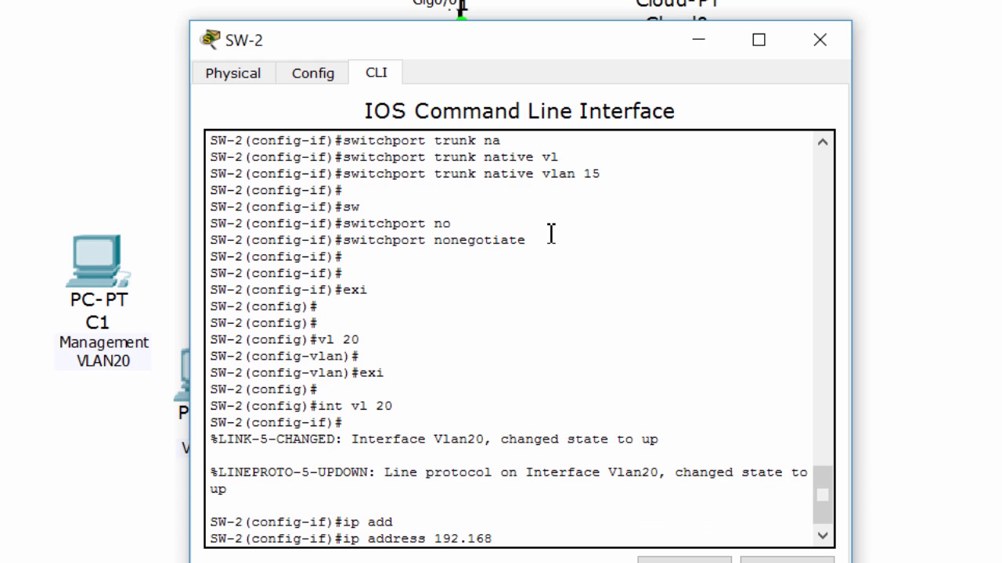
type(".20.4 255.255.255.0")
key("Return")
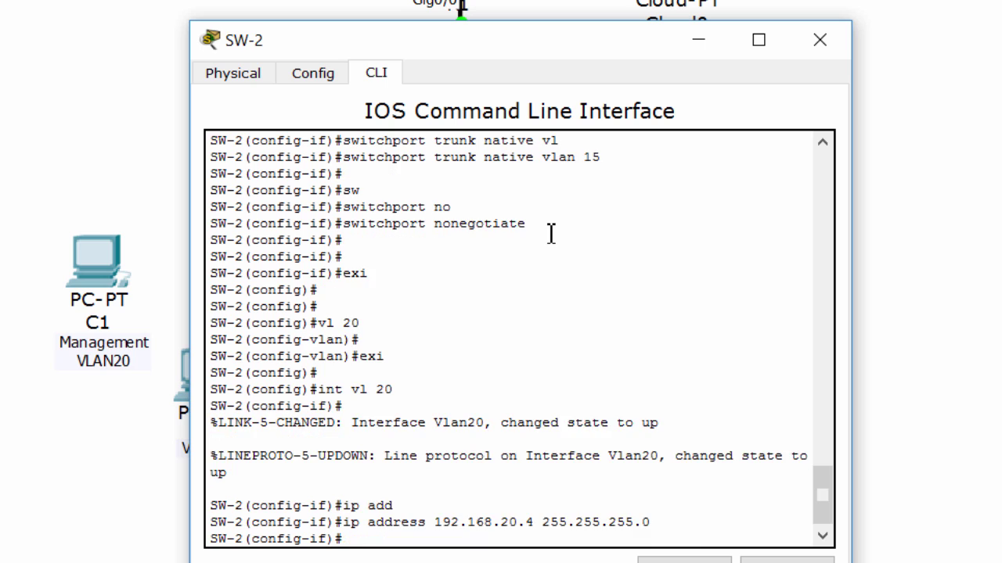
key("Return")
type("exi")
key("Return")
key("Return")
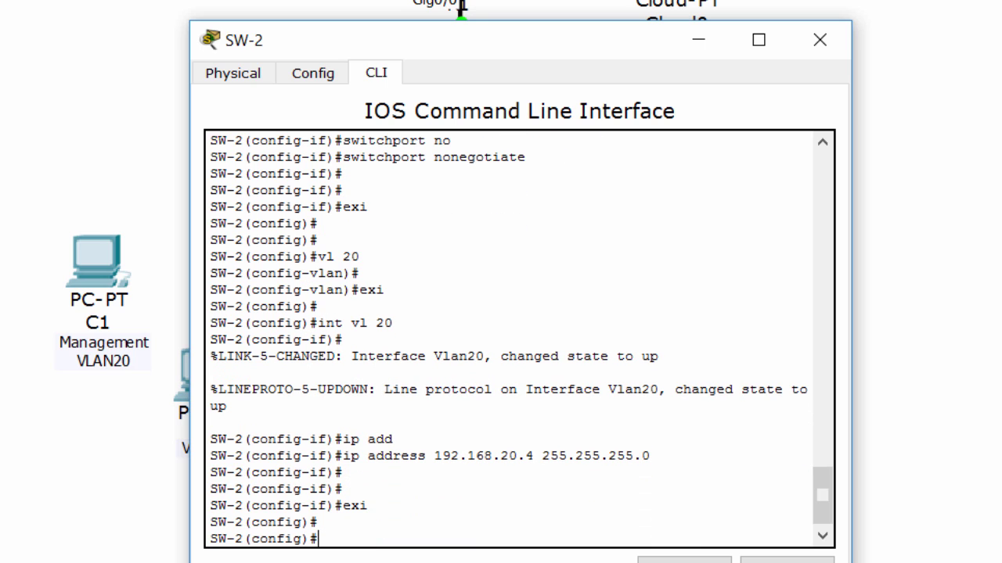
left_click(113, 9)
Open the Central switch's command line, enter privileged mode with the enable password, and start global configuration with conf t.
left_click(444, 83)
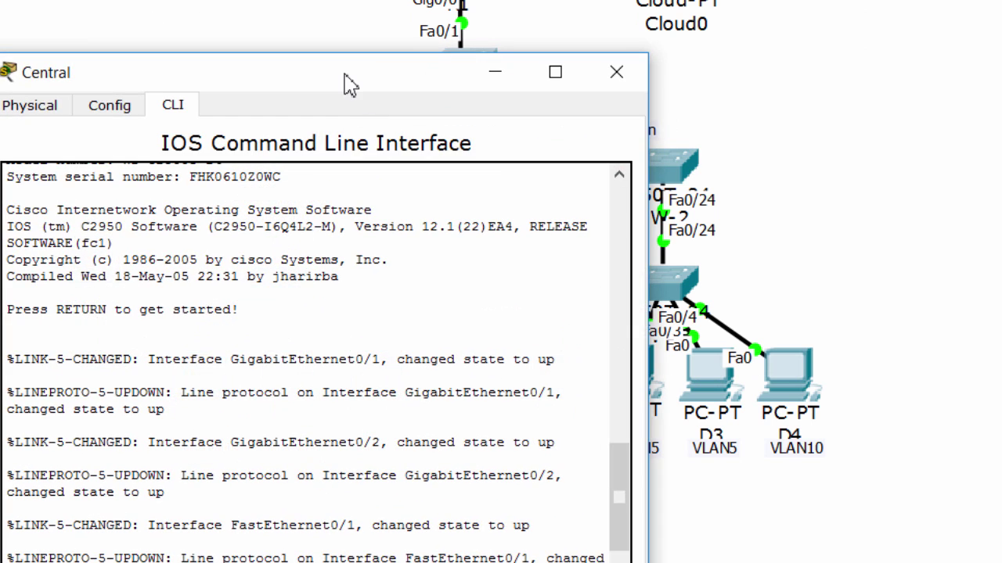
left_click_drag(349, 84, 627, 19)
key("Return")
key("Return")
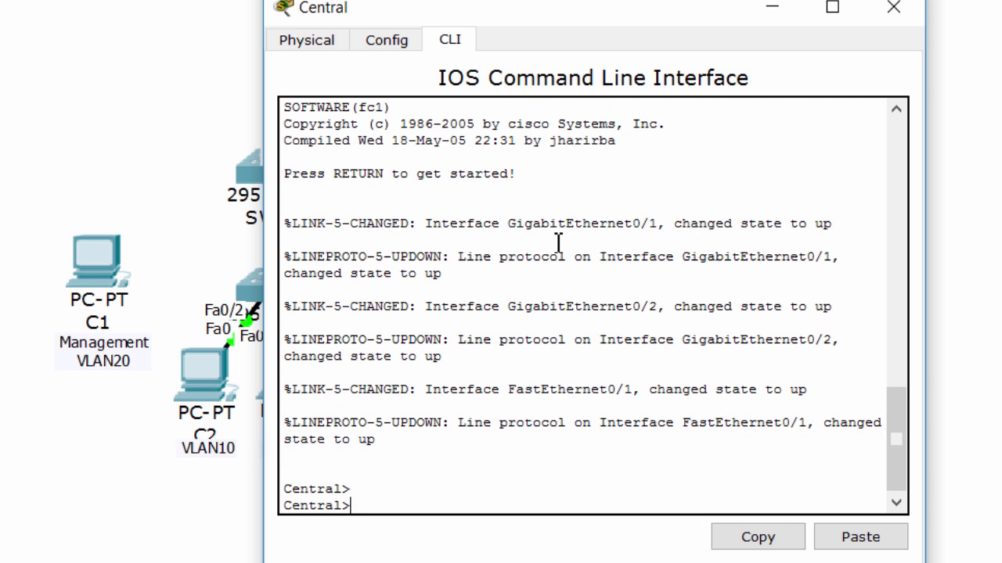
type("en")
key("Return")
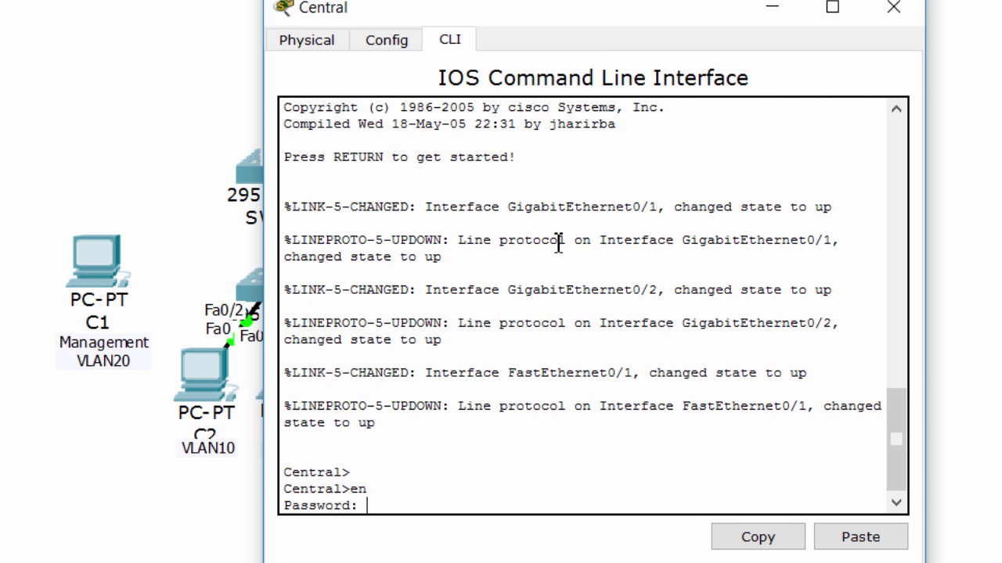
key("Return")
key("Return")
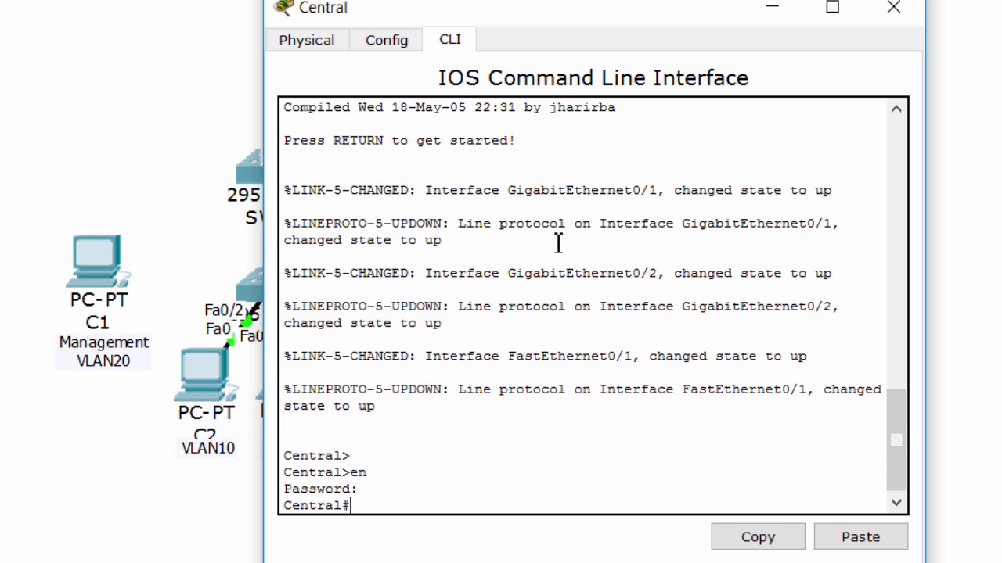
type("conf t")
key("Return")
key("Return")
key("Return")
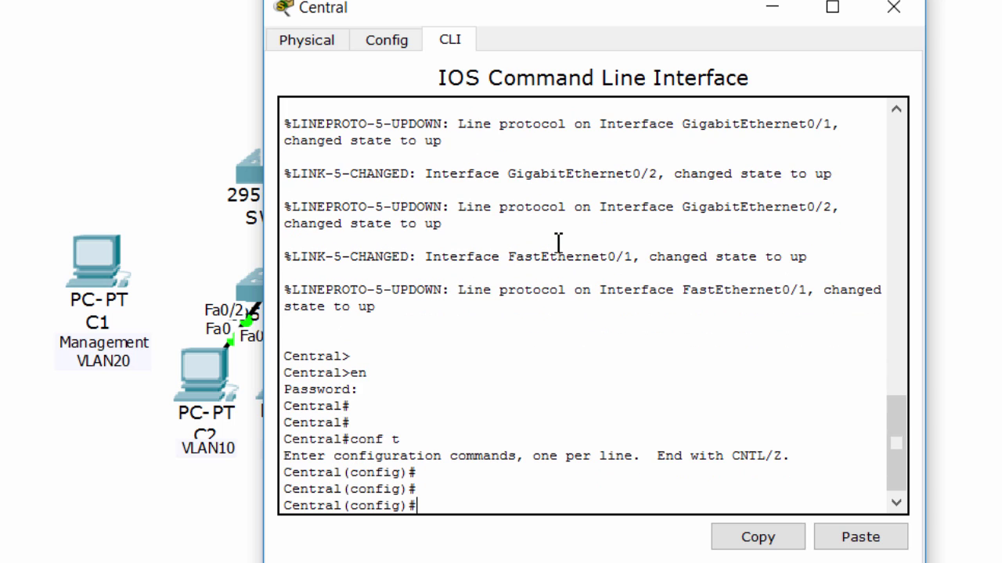
Create VLAN 20 on the Central switch and exit back to global configuration.
type("i")
key("BackSpace")
type("vl 20")
key("Return")
key("Return")
key("Return")
type("exi")
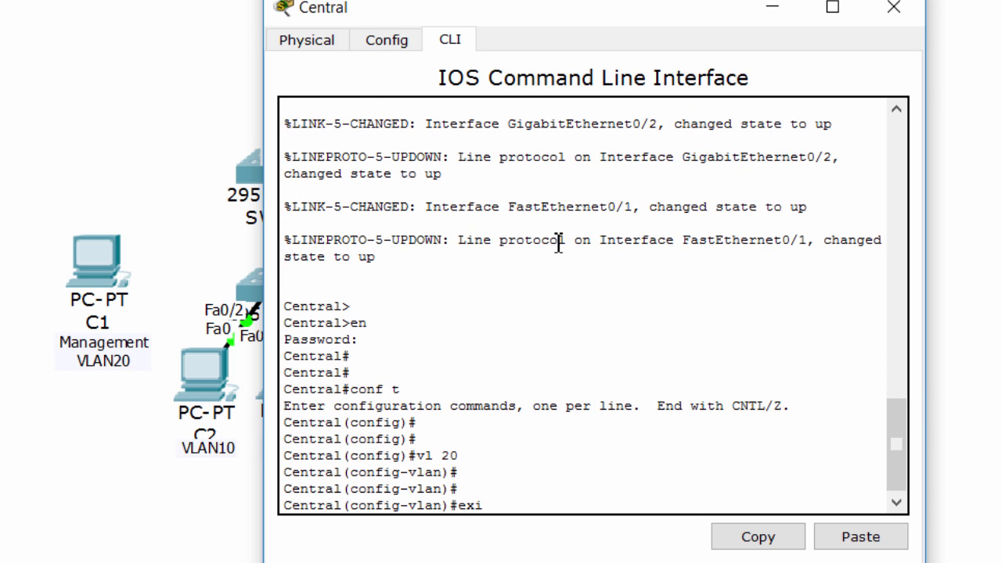
key("Return")
key("Return")
Enter interface configuration for VLAN 20 on the Central switch with int vlan 20.
type("int vl")
key("Tab")
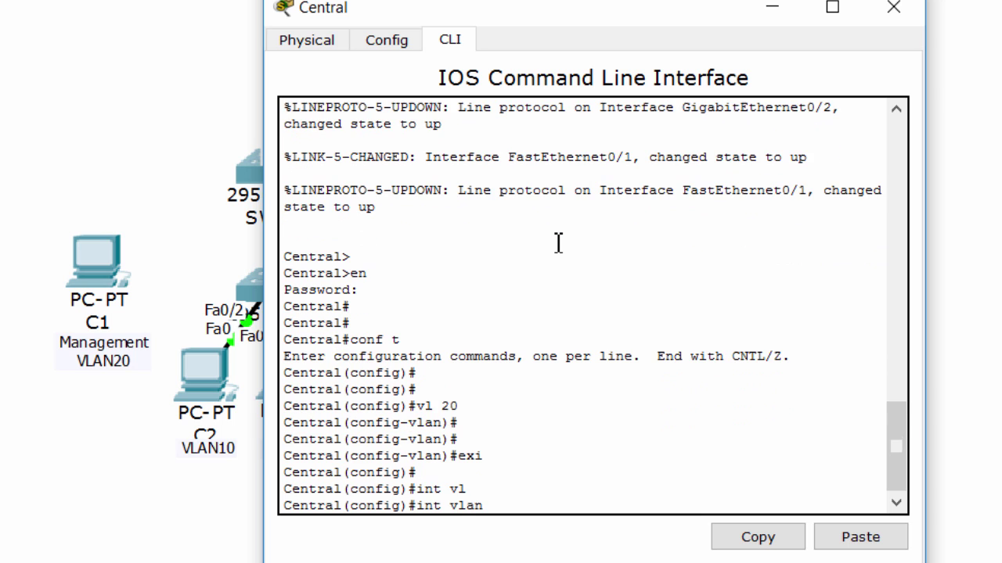
type("20")
key("Return")
key("Return")
key("Return")
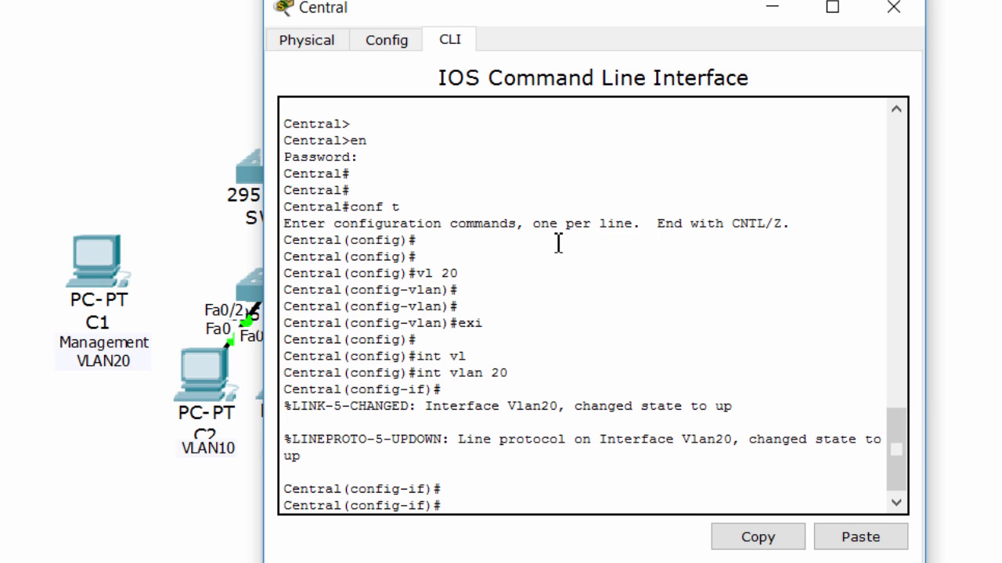
Assign 192.168.20.5 with mask 255.255.255.0 to the Central switch's VLAN 20 interface, then exit to global configuration and leave the command line.
type("ip add")
key("Tab")
type("192.1")
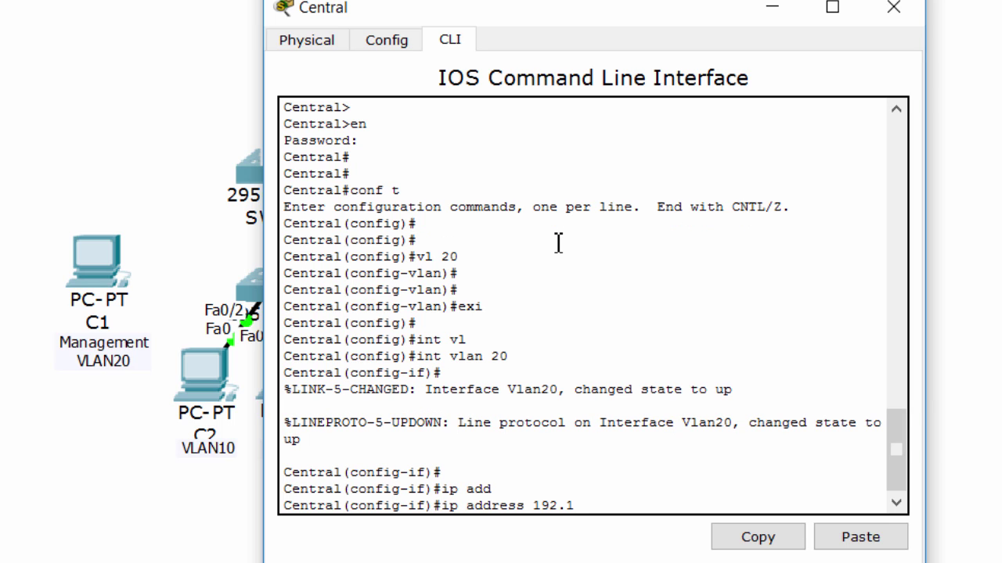
type("68.20.5 255.255.25")
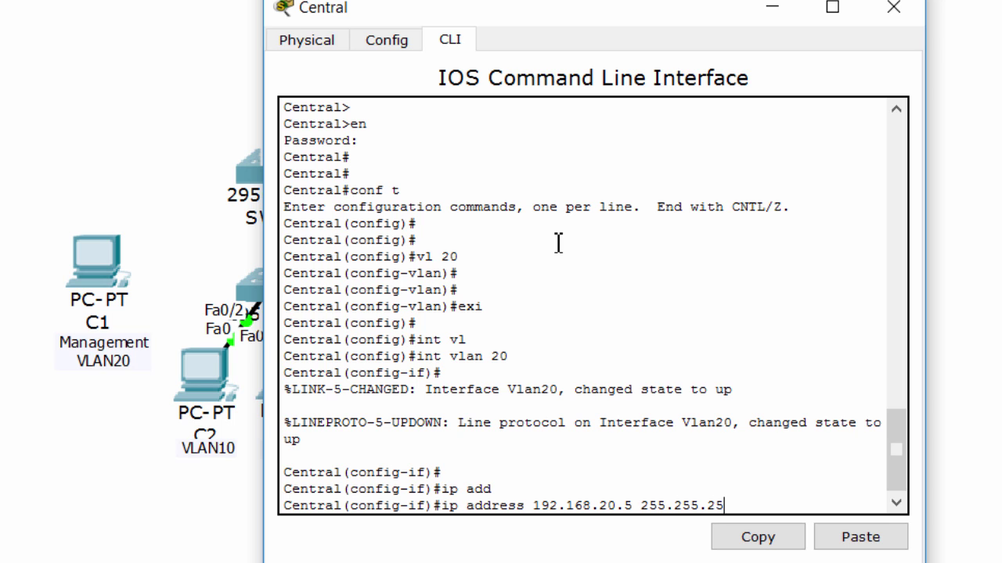
type("5.0")
key("Return")
key("Return")
type("exi")
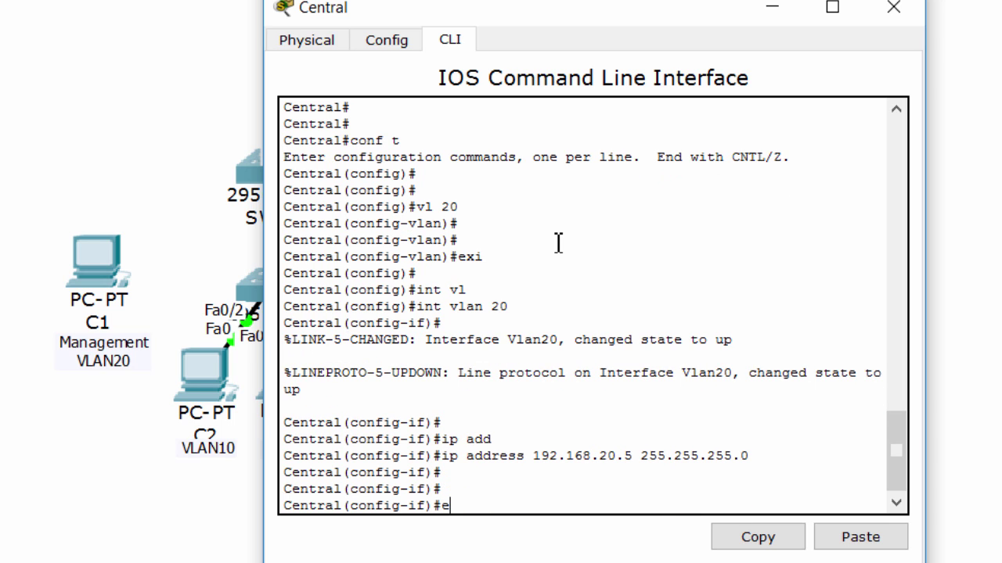
key("Return")
key("Return")
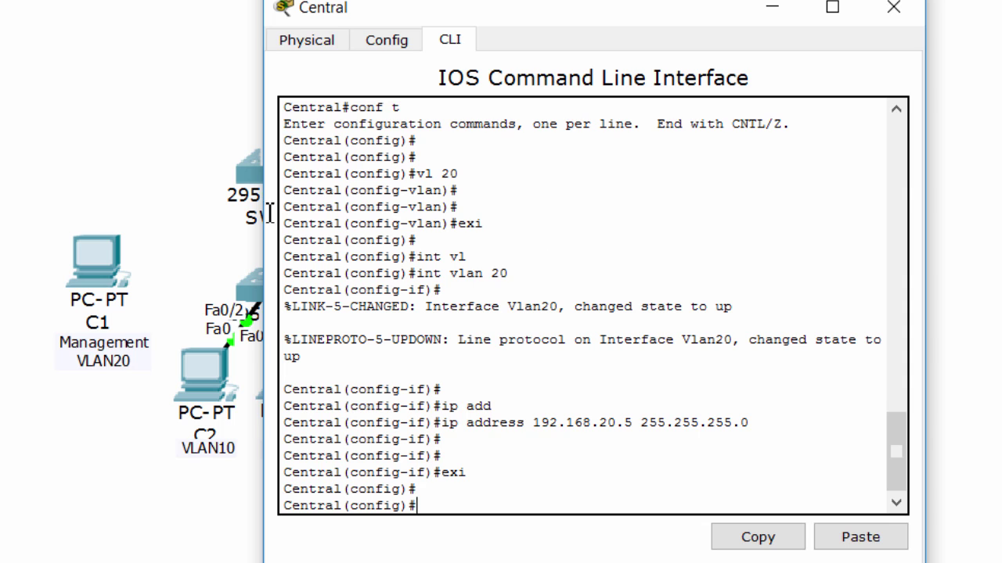
left_click(128, 166)
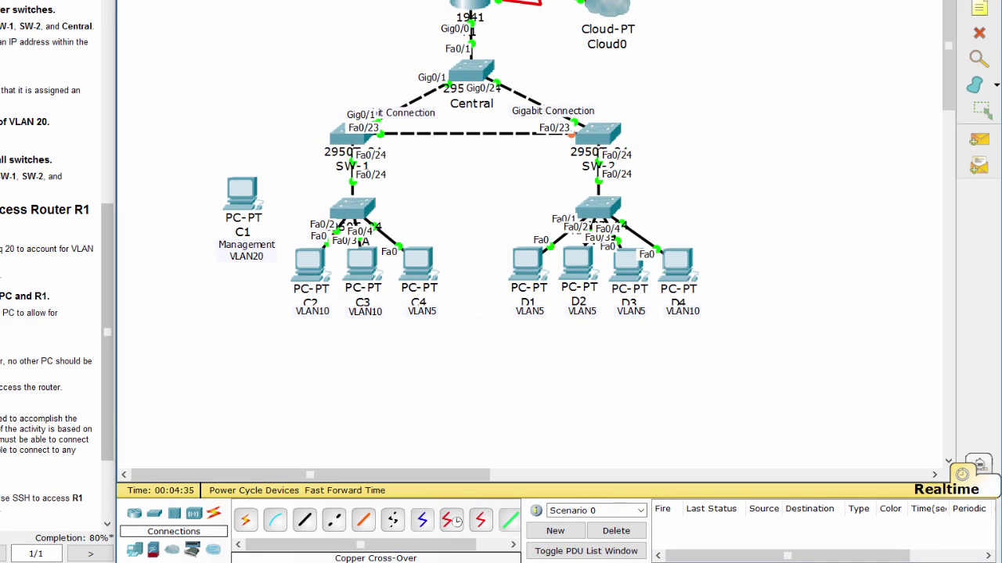
Connect management PC C1 to SW-A's FastEthernet0/1 port with a copper straight-through cable.
scroll(32, 216, "down", 3)
left_click(303, 522)
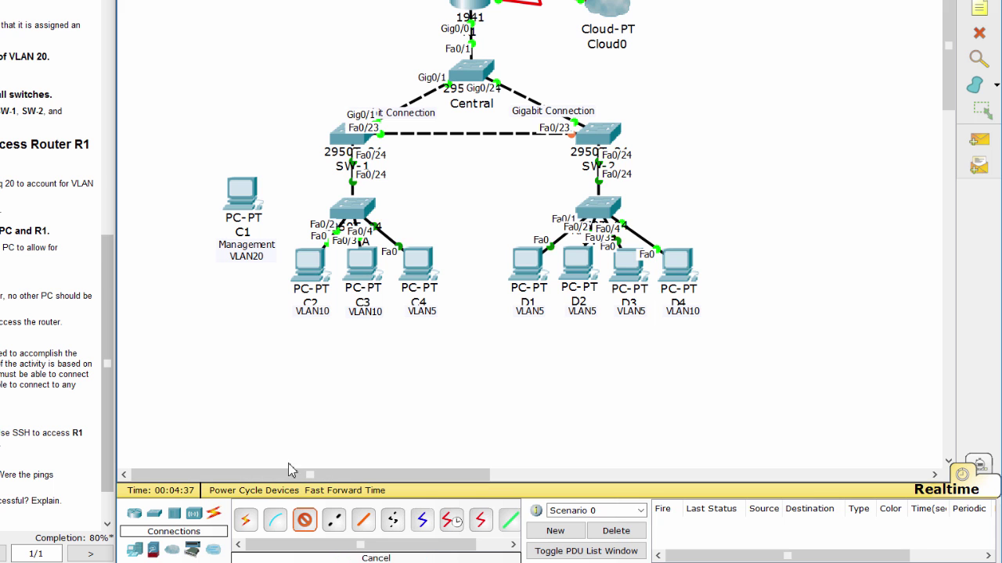
left_click(238, 194)
left_click(288, 217)
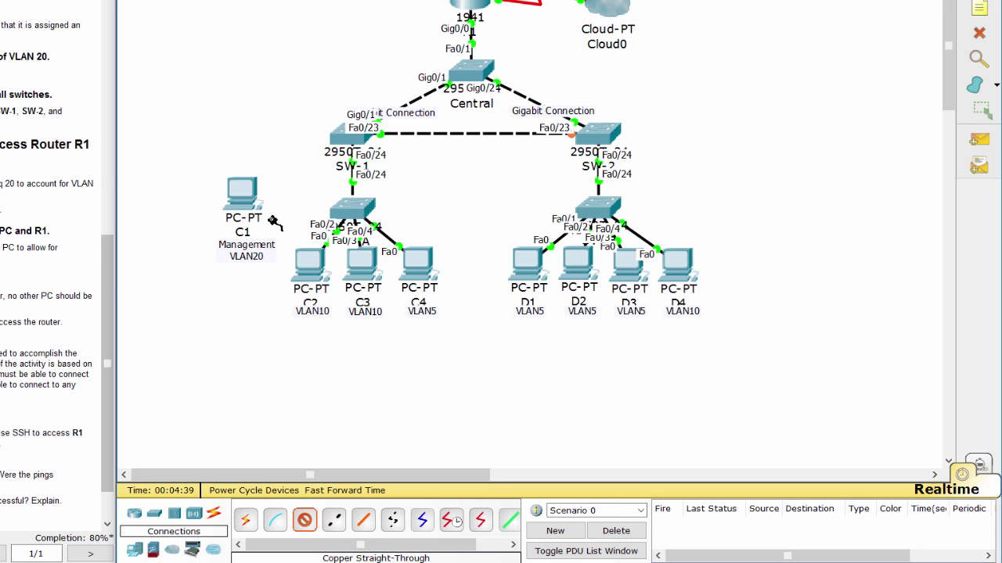
left_click(345, 207)
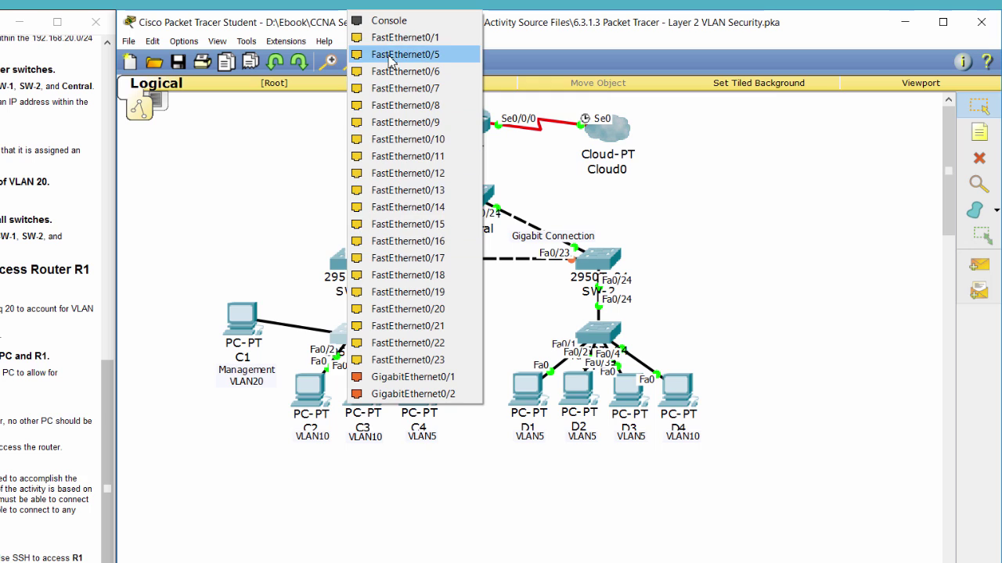
left_click(404, 37)
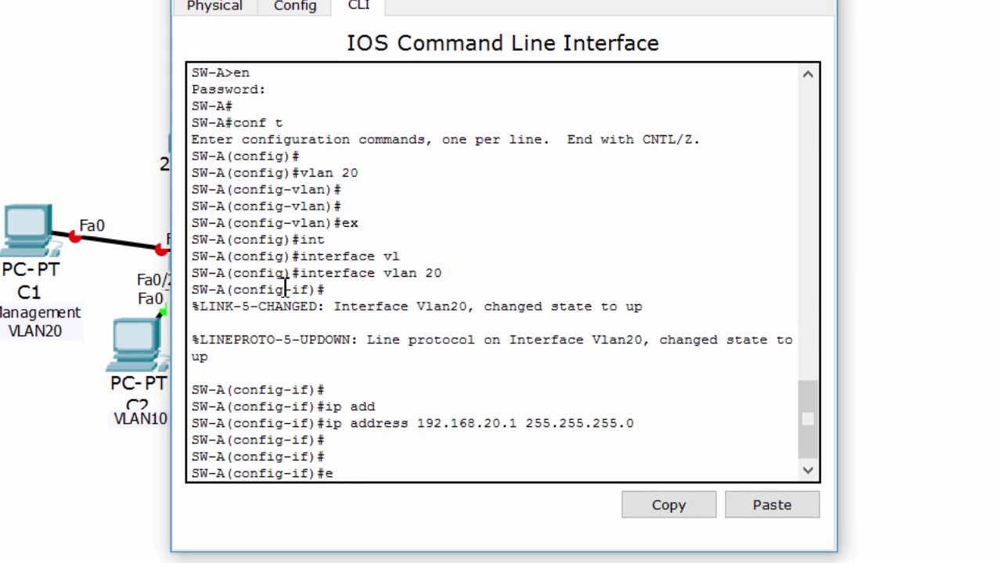
On SW-A, leave the VLAN 20 interface, enter interface f0/1 configuration and enable the port with no sh.
type("xi")
key("Return")
type("int f0/1")
key("Return")
key("Return")
key("Return")
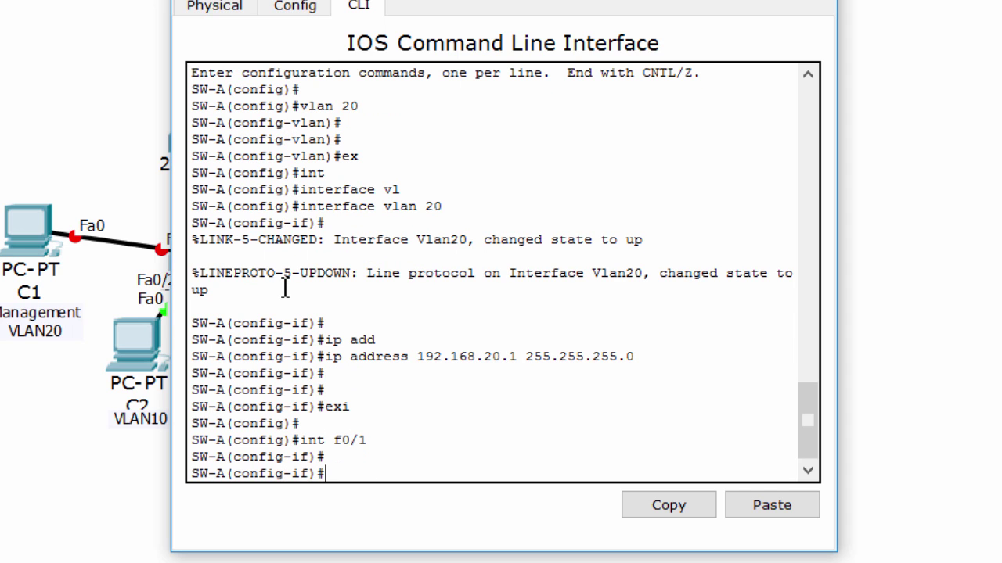
type("no sh")
key("Return")
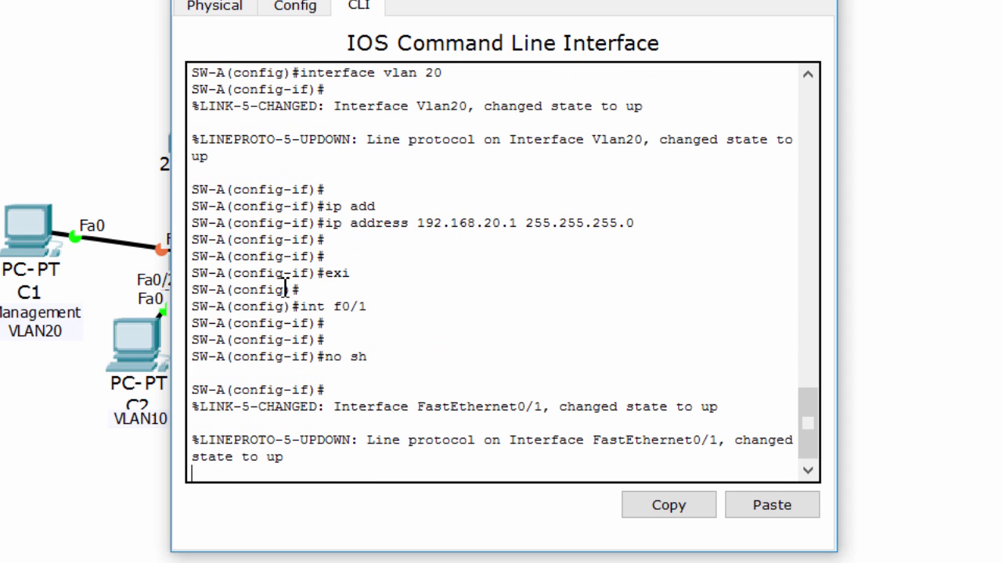
key("Return")
key("Return")
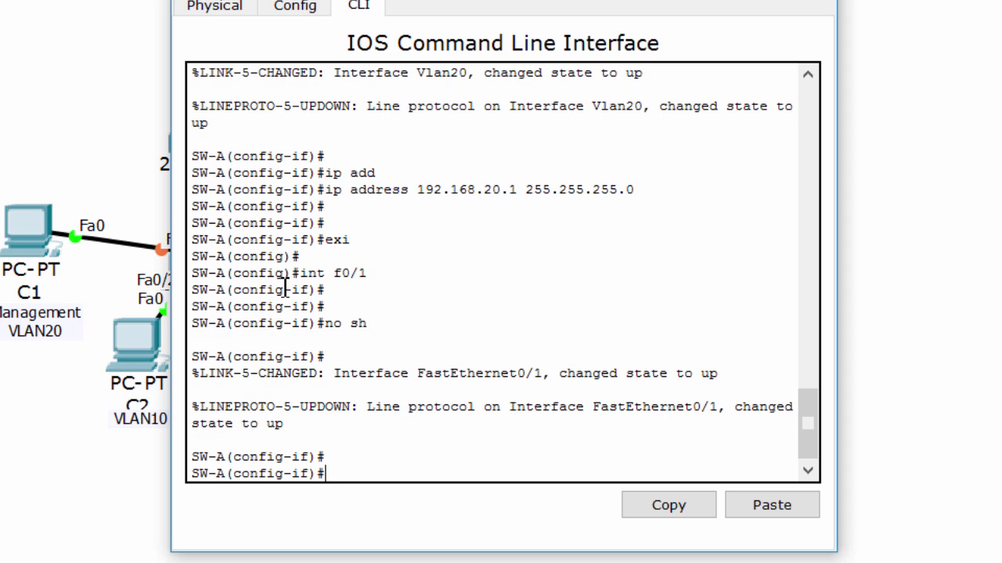
Set SW-A's f0/1 port to access mode with switchport mode access.
type("sw")
key("Tab")
type("mo")
key("Tab")
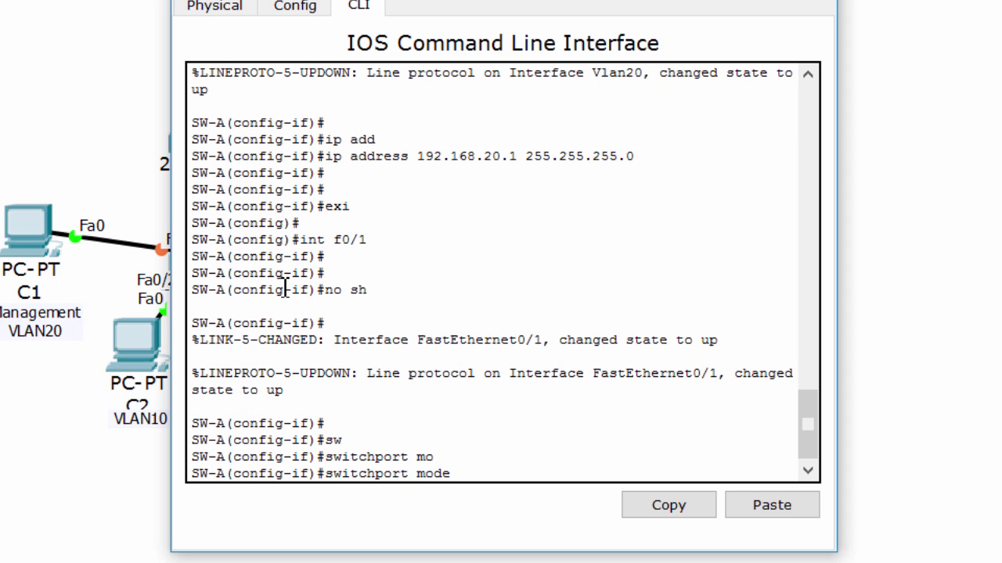
type("ac")
key("Tab")
key("Return")
key("Return")
key("Return")
Assign SW-A's f0/1 port to VLAN 20 with switchport access vlan 20, then leave the command line.
type("sw")
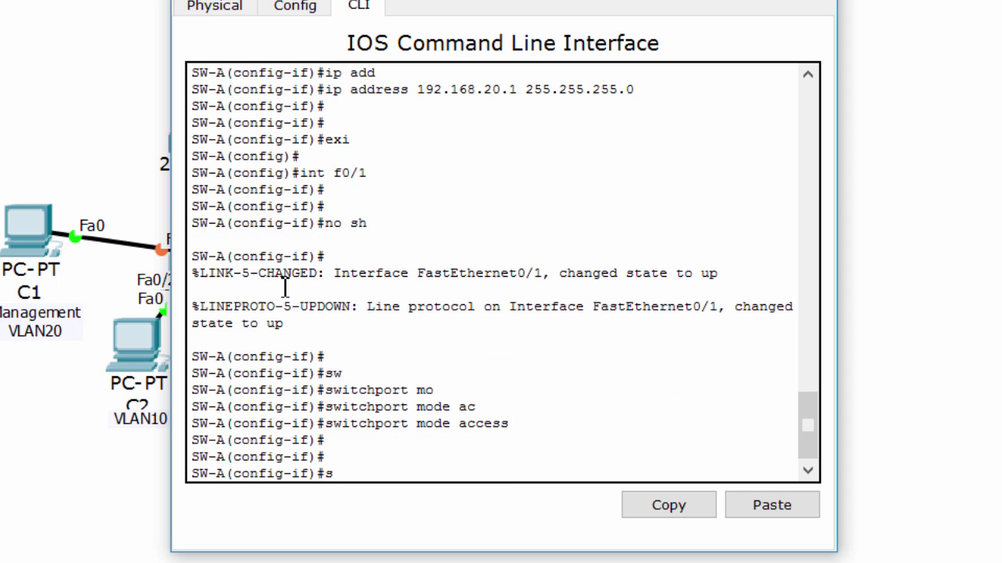
key("Tab")
type("ac")
key("Tab")
type("vl")
key("Tab")
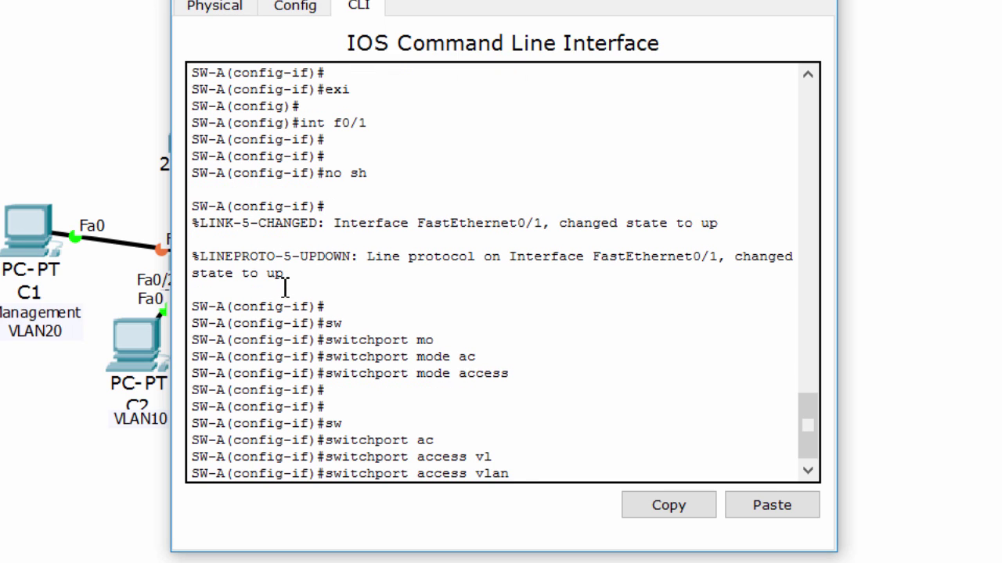
type("20")
key("Return")
key("Return")
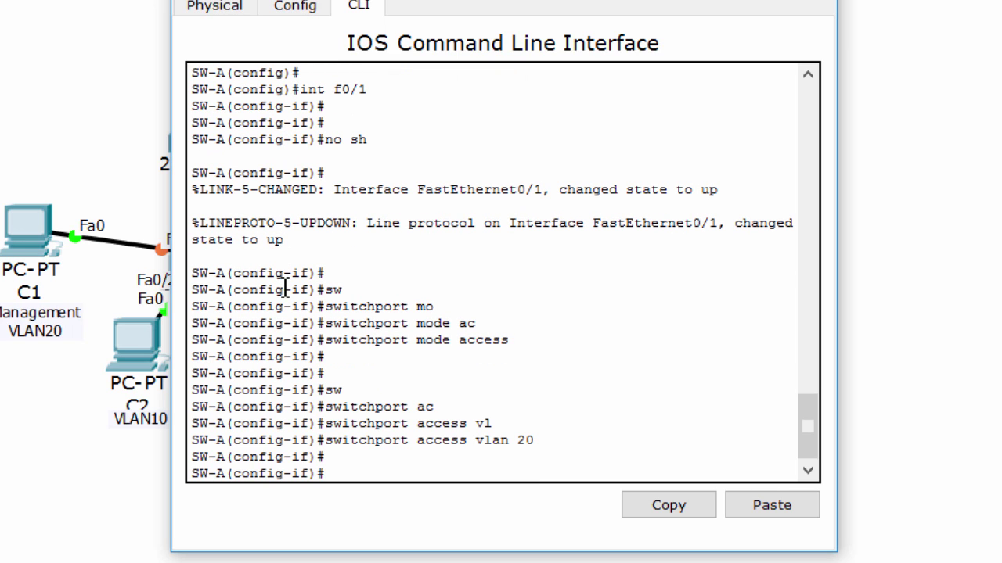
key("Return")
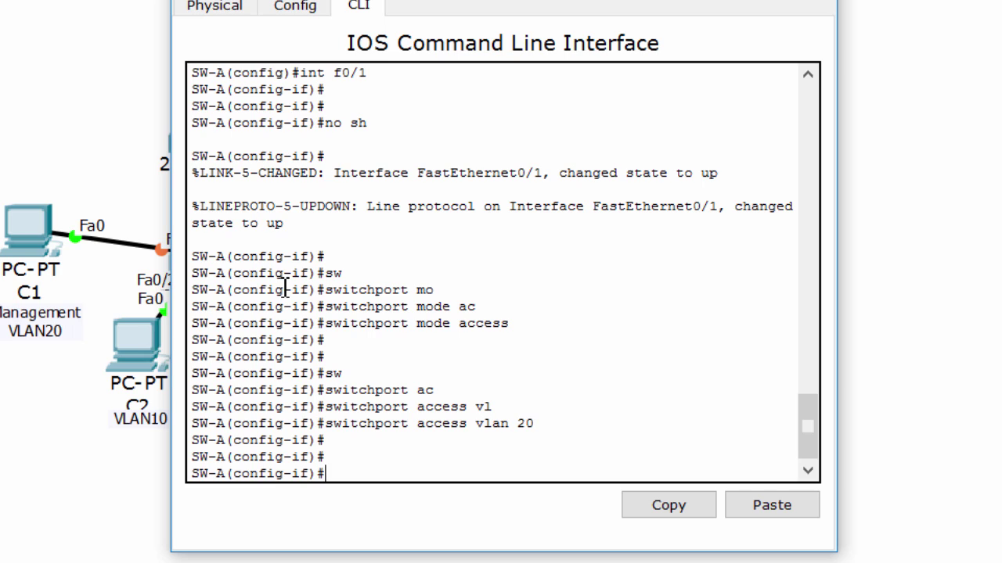
left_click(46, 143)
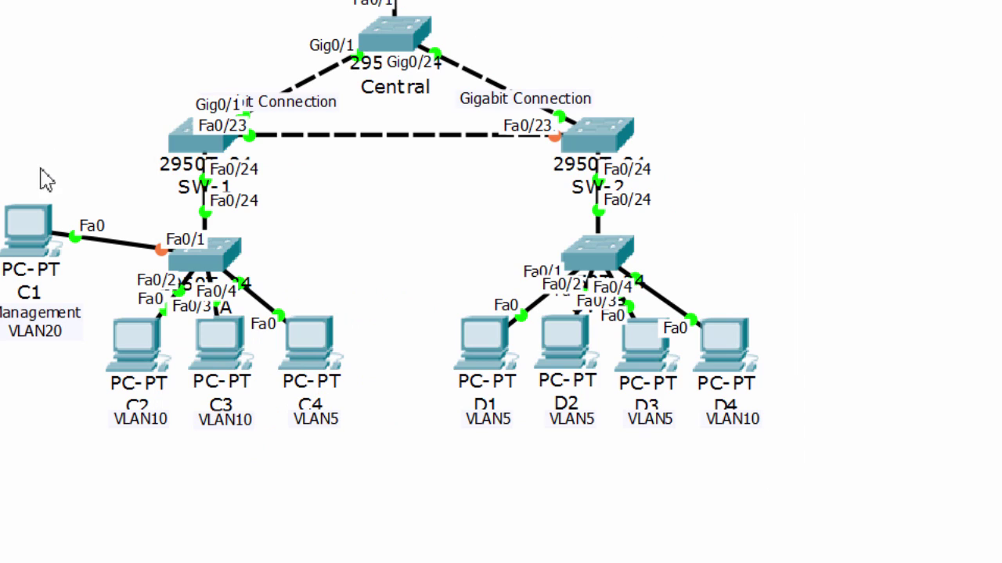
Give PC C1 the static IP address 192.168.20.111 with subnet mask 255.255.255.0, then close its IP configuration.
left_click(28, 234)
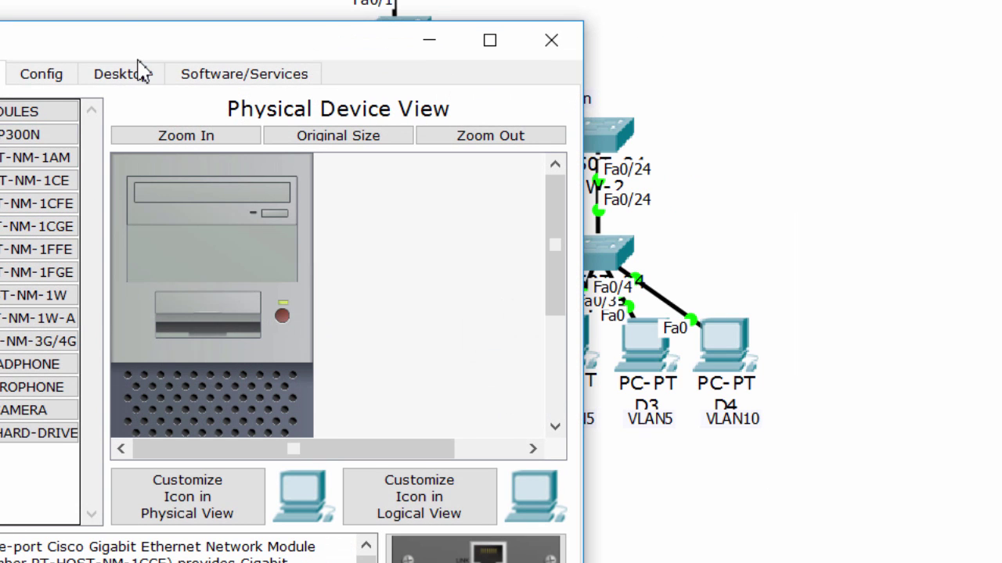
left_click_drag(138, 60, 371, 3)
left_click(368, 19)
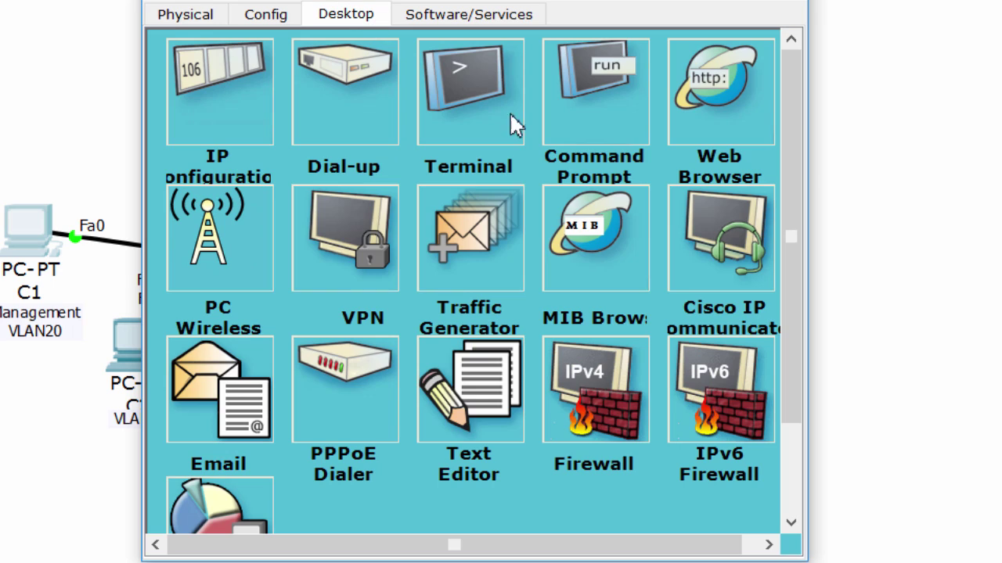
left_click(202, 106)
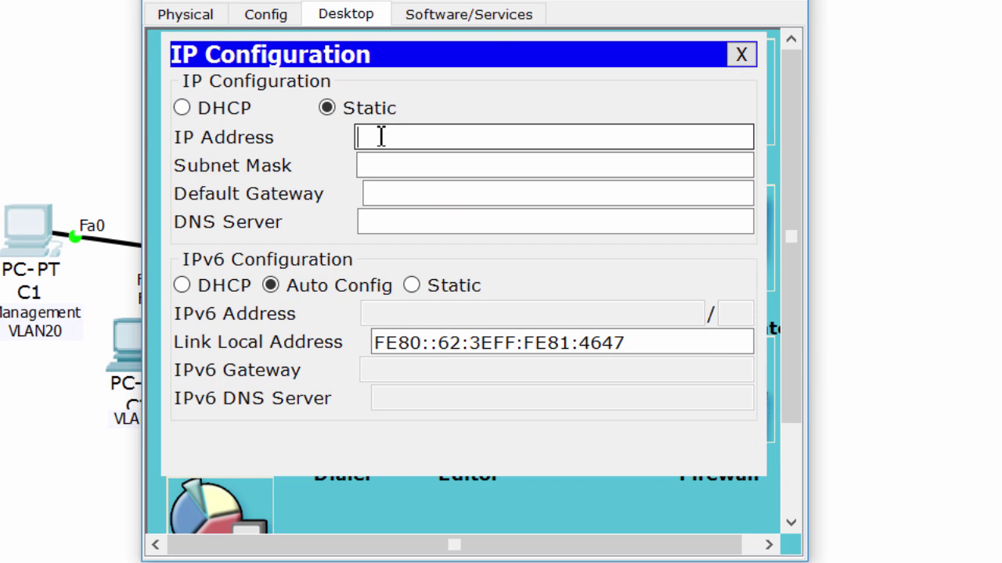
type("192.168.20.100")
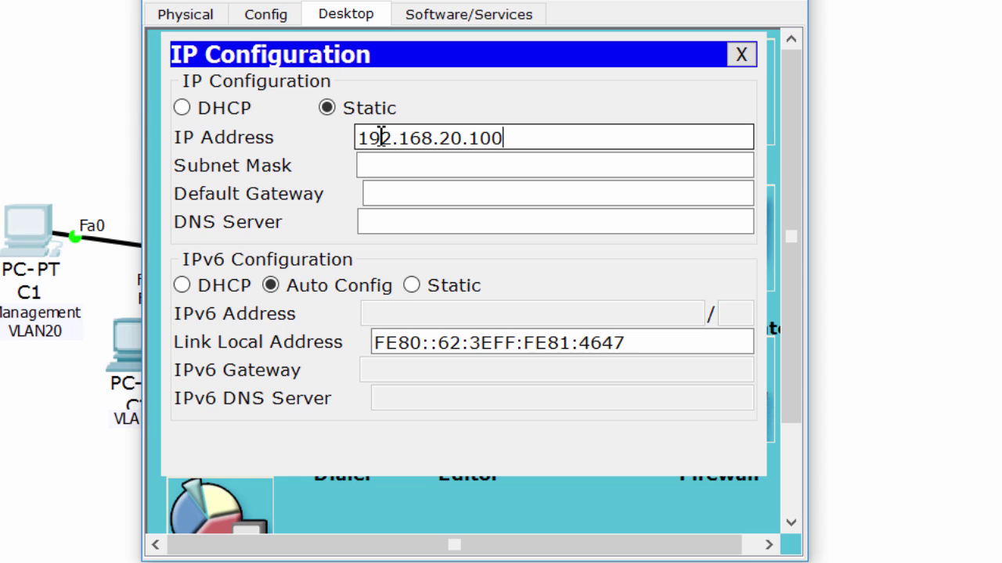
key("BackSpace")
key("BackSpace")
type("11")
key("Tab")
key("Tab")
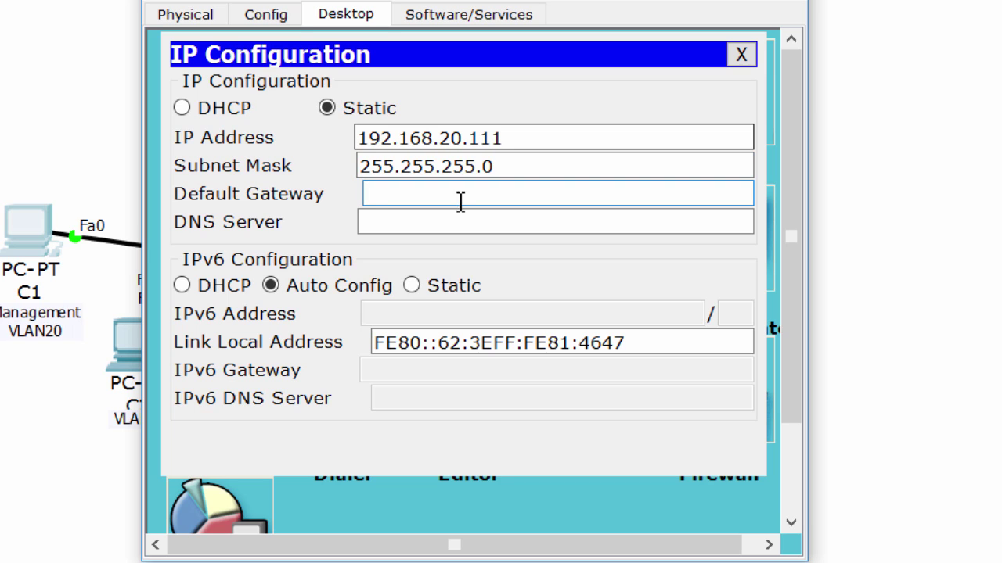
key("Tab")
left_click(510, 192)
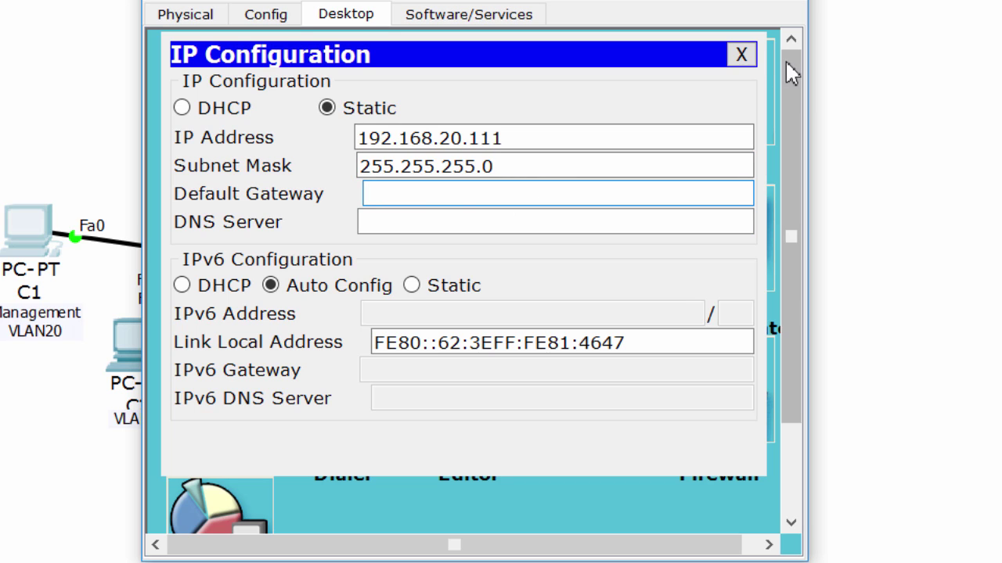
left_click(741, 55)
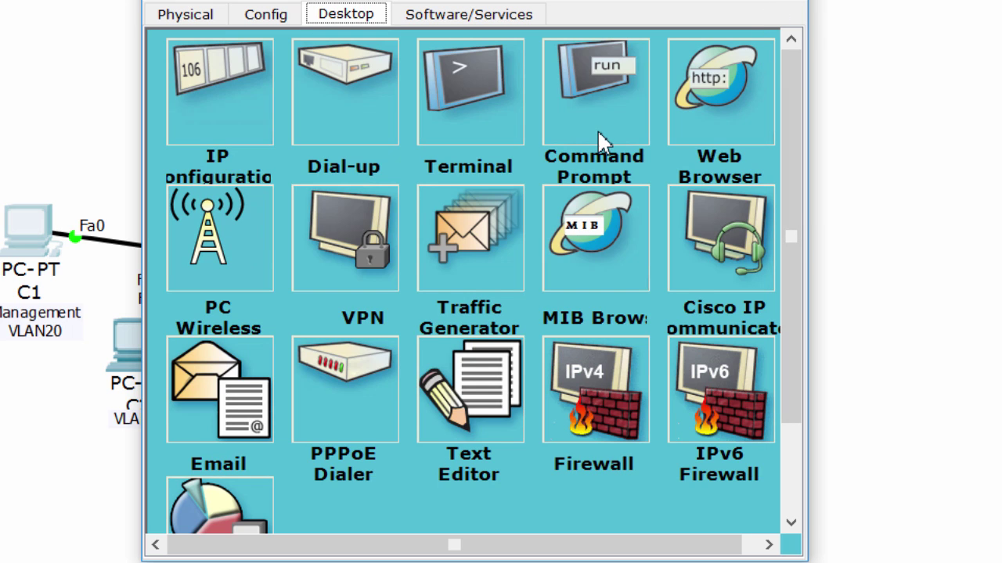
Open C1's Command Prompt and ping SW-A's management address 192.168.20.1.
left_click(92, 243)
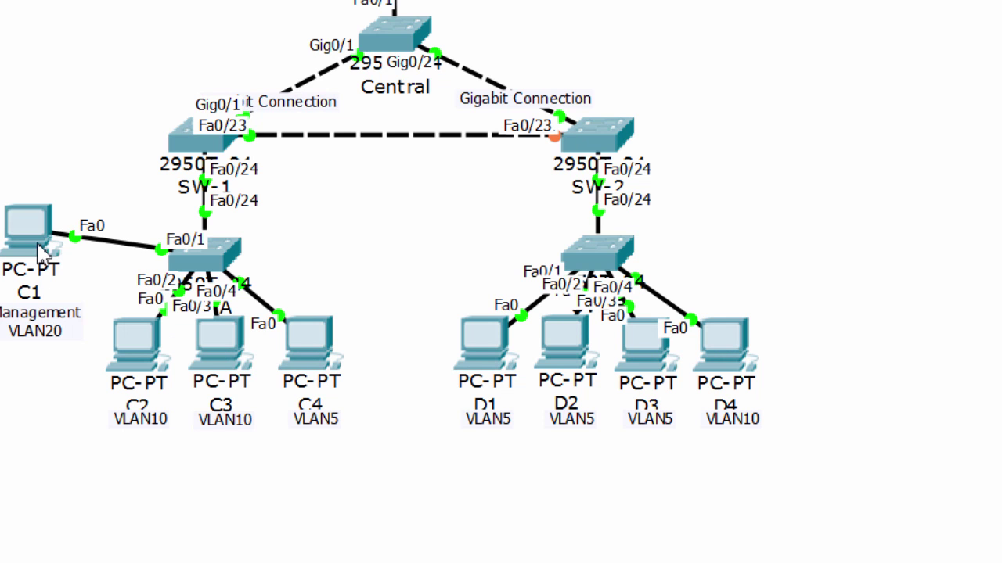
left_click(35, 234)
left_click(610, 99)
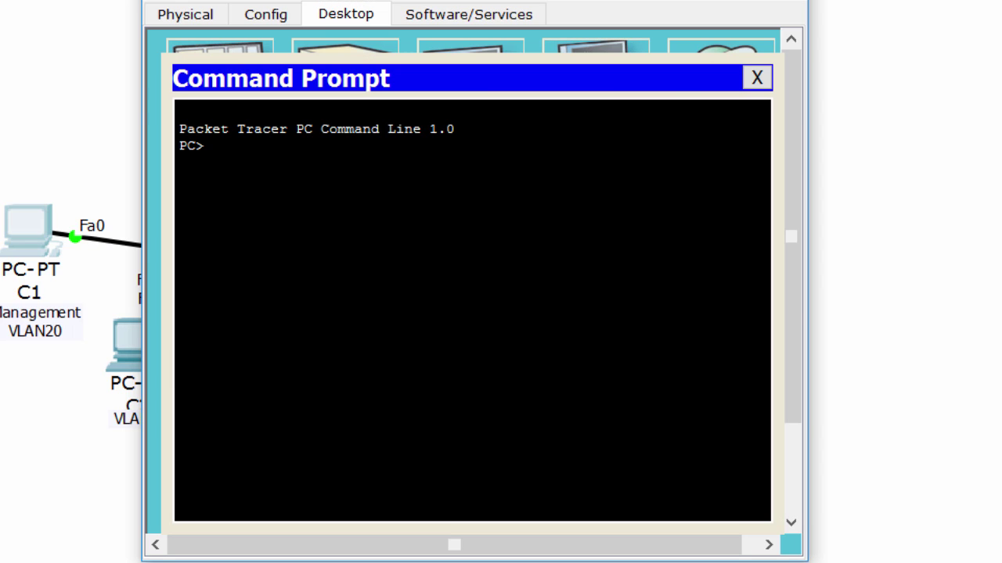
type("ping 192.168")
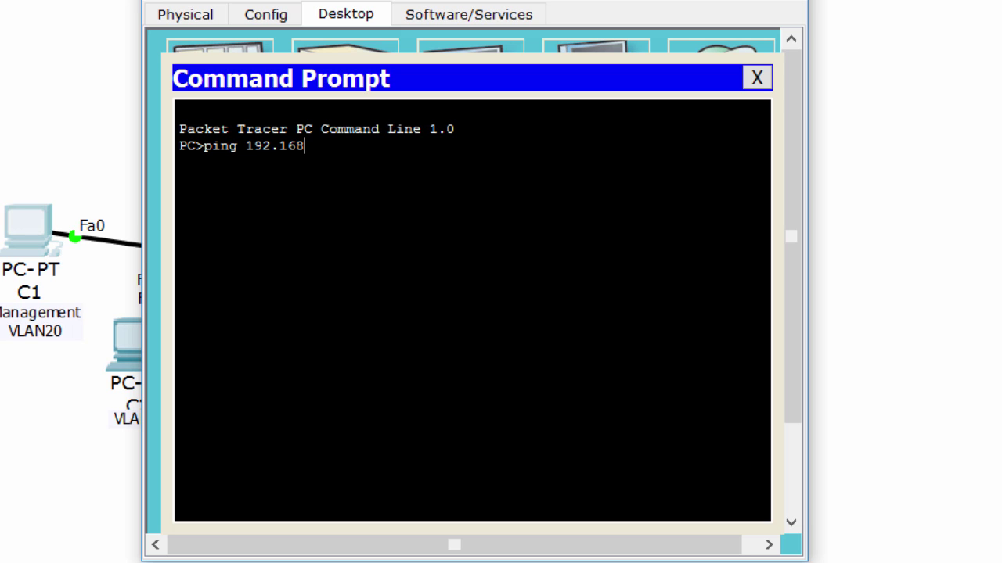
type(".20.1")
key("Return")
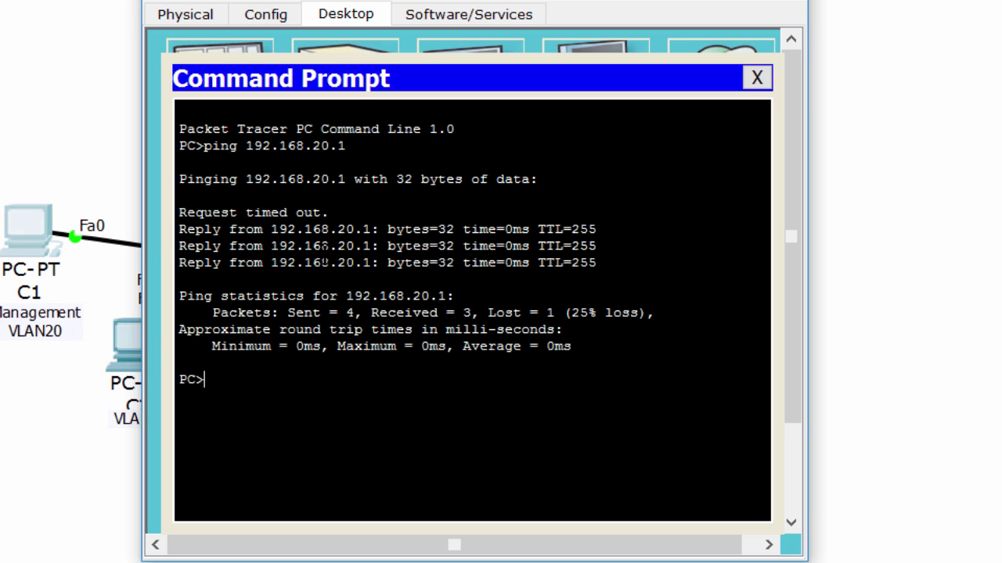
left_click_drag(335, 246, 358, 270)
left_click(358, 347)
Ping the management address 192.168.20.2 from C1.
key("Return")
key("Return")
key("Return")
key("Up")
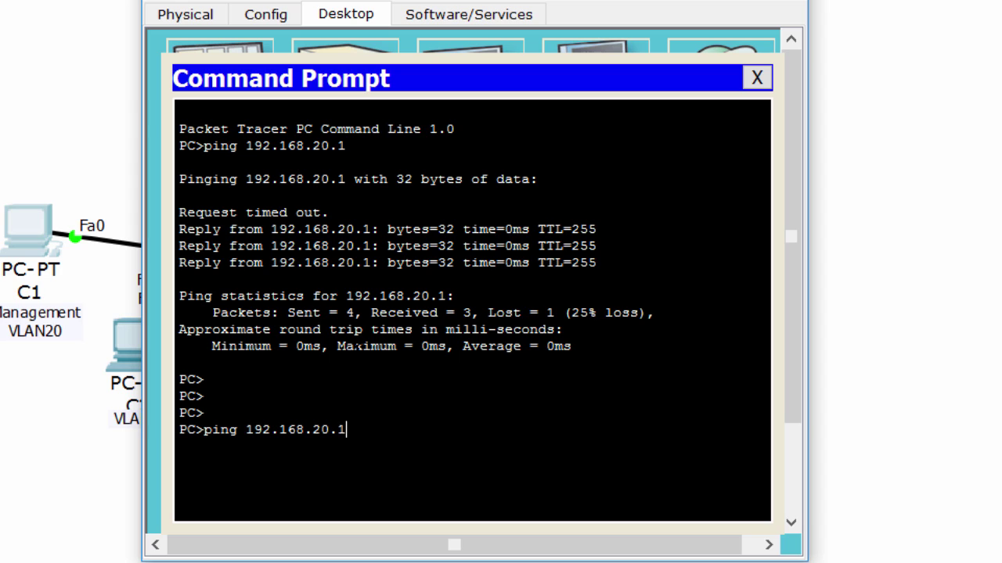
key("BackSpace")
type("2")
key("Return")
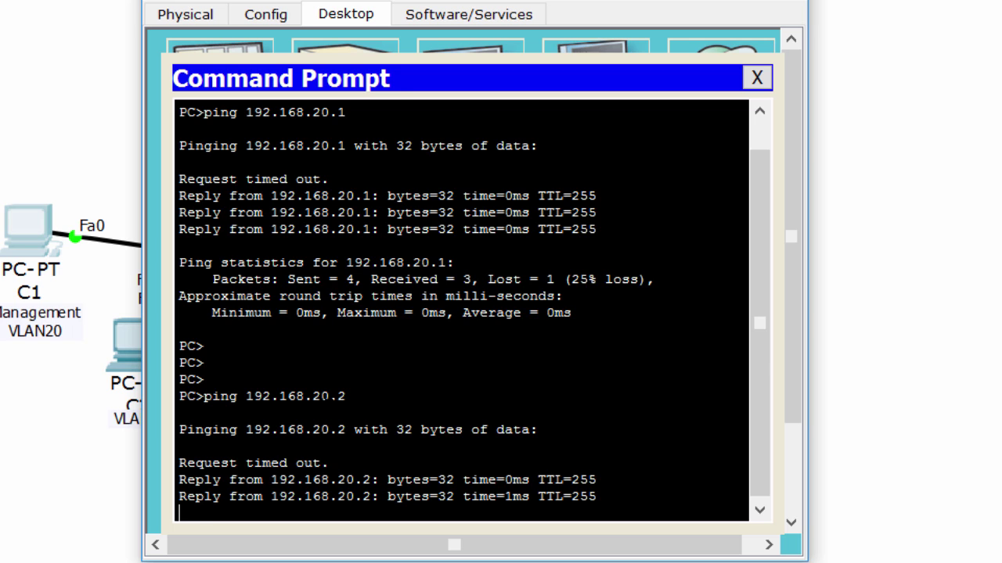
Ping the management address 192.168.20.3 from C1.
key("Return")
key("Return")
key("Return")
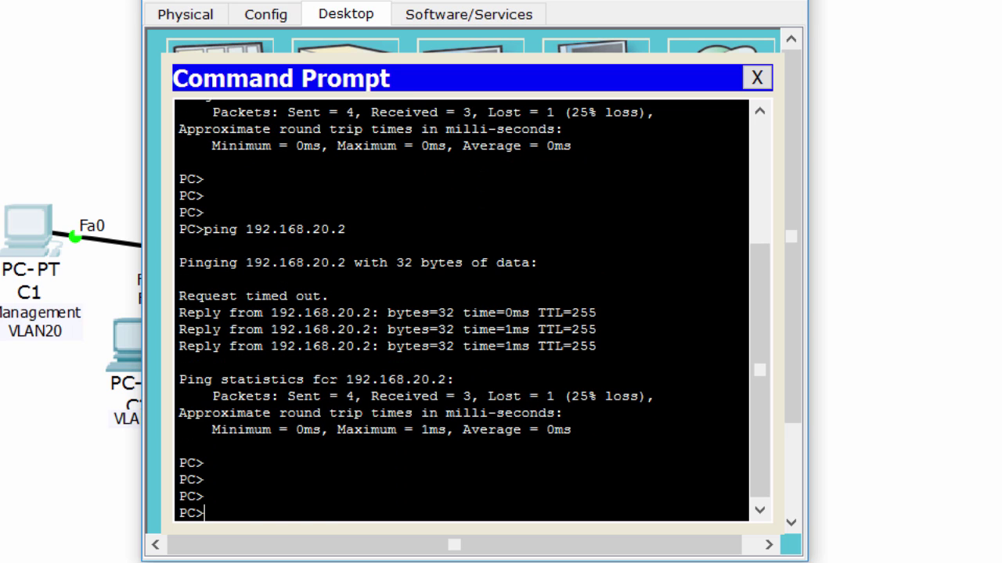
key("Up")
key("BackSpace")
type("3")
key("Return")
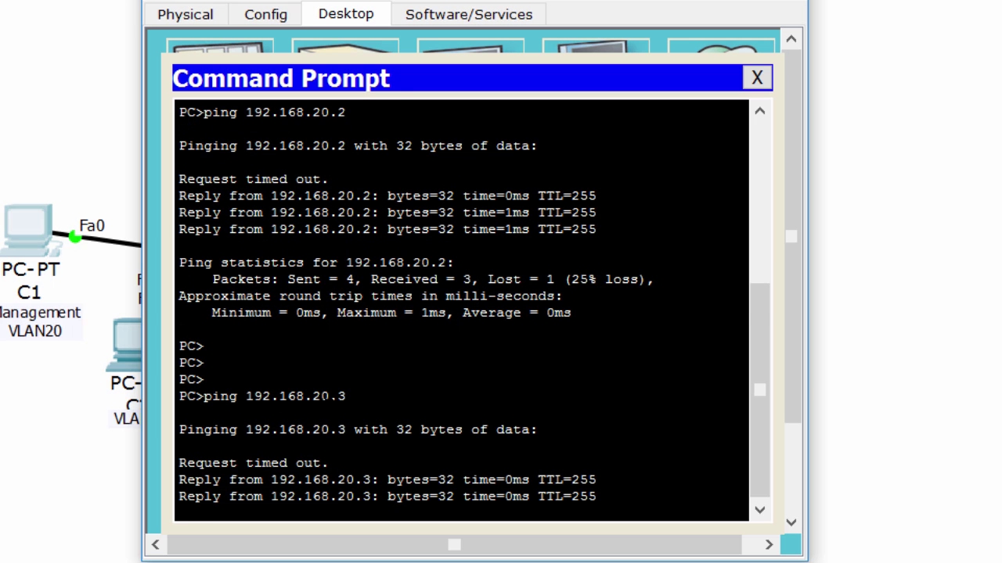
Ping SW-2's management address 192.168.20.4 from C1.
key("Return")
key("Return")
key("Return")
key("Return")
key("Up")
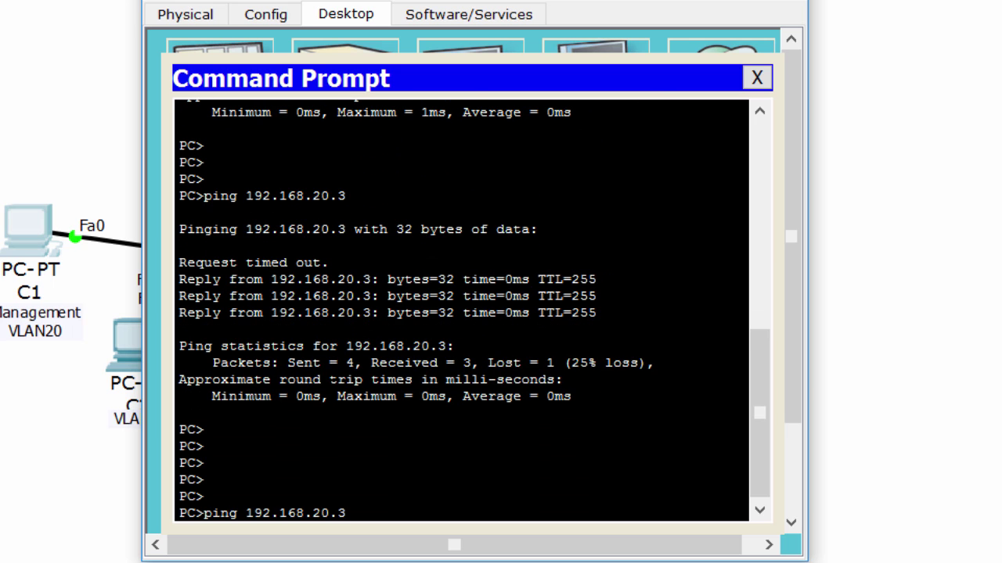
key("BackSpace")
type("4")
key("Return")
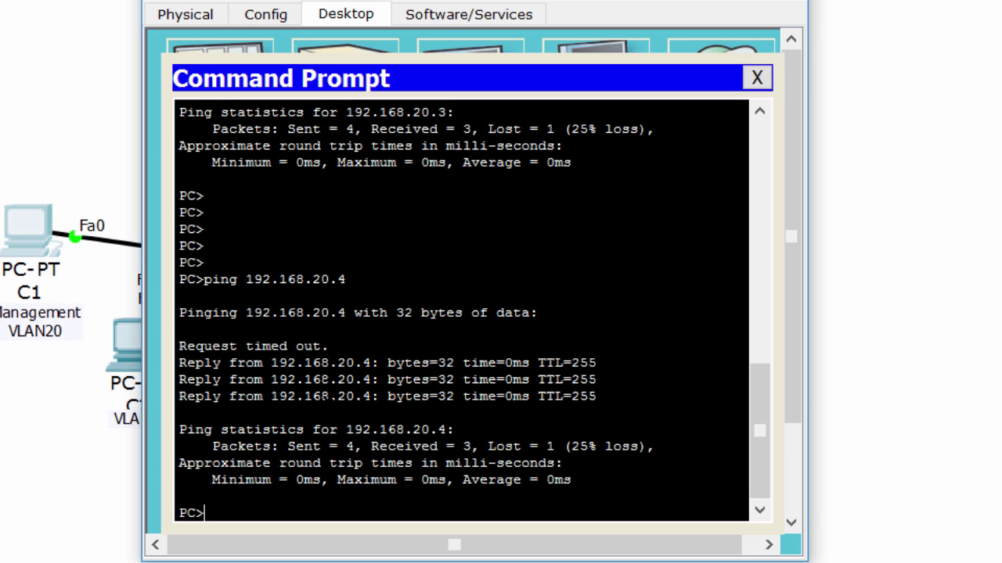
Ping the management address 192.168.20.5 from C1, and close C1's window.
key("Return")
key("Return")
key("Return")
key("Return")
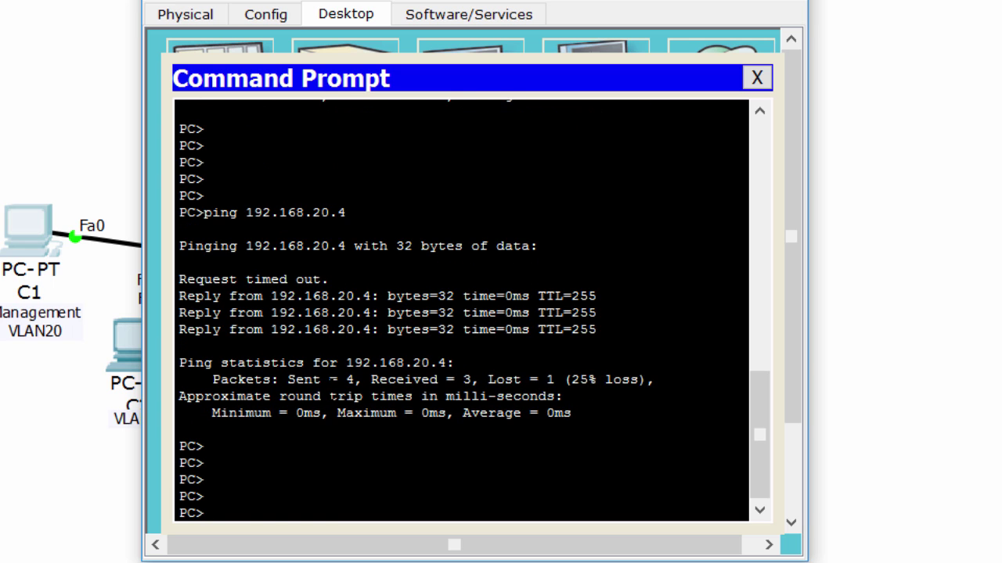
key("Up")
key("BackSpace")
type("5")
key("Return")
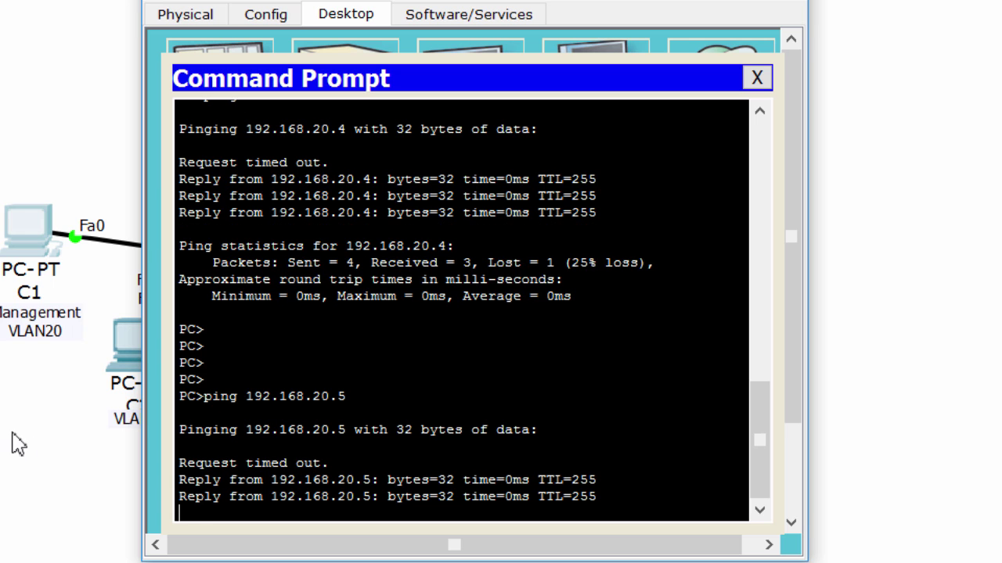
key("Return")
key("Return")
key("Return")
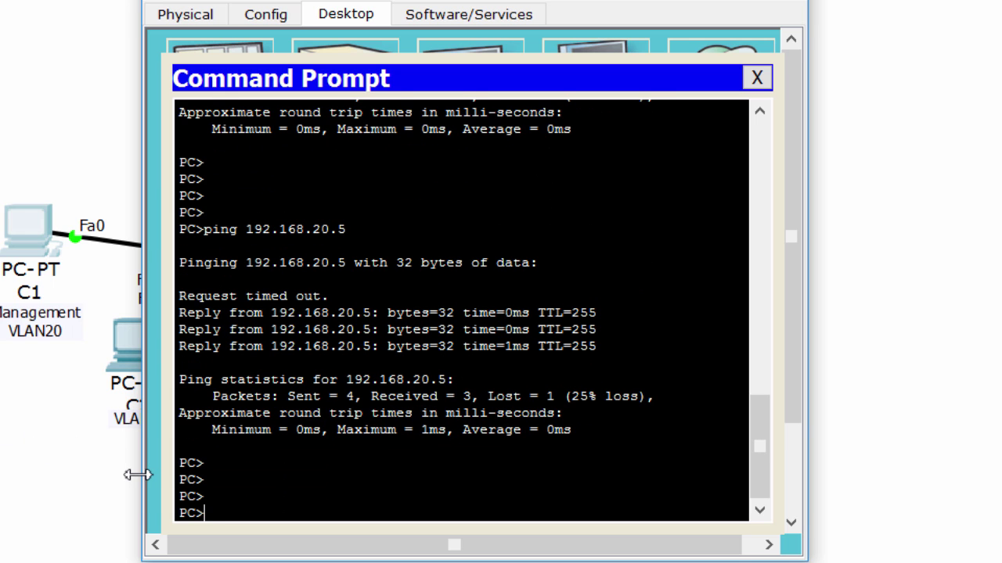
left_click_drag(388, 312, 413, 330)
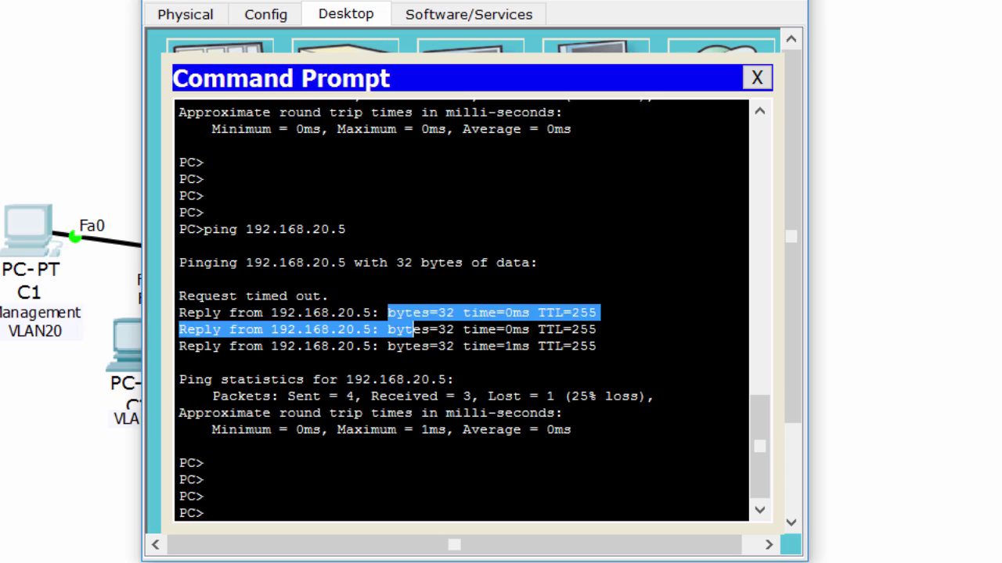
left_click(795, 2)
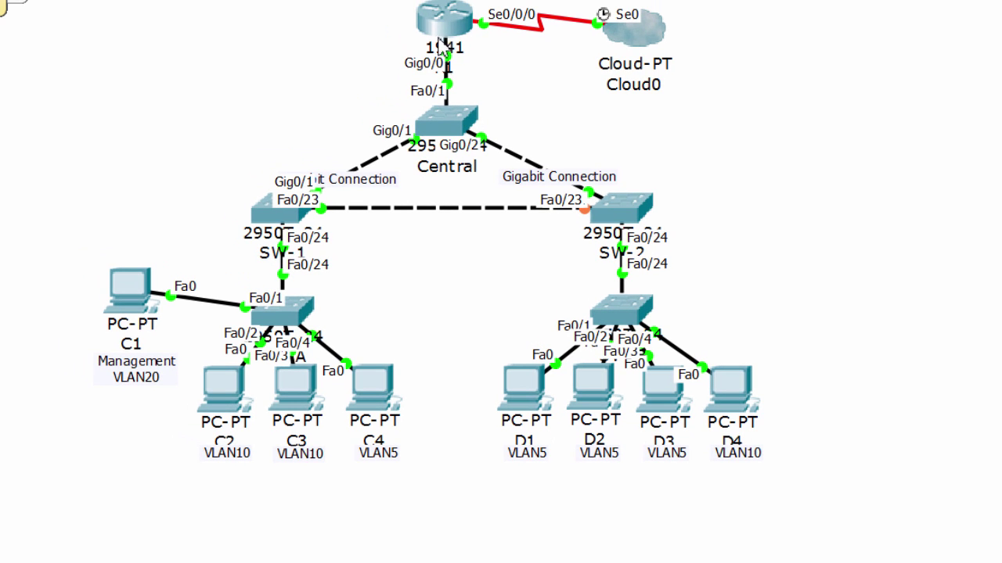
Open router R1's CLI, enter the console password, and enter privileged EXEC mode with the enable password.
left_click(448, 27)
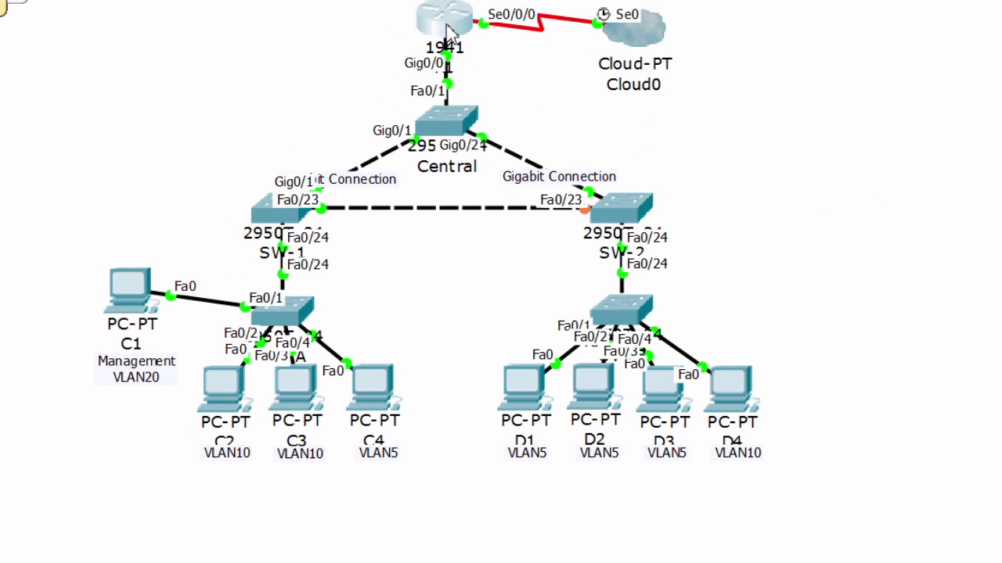
left_click_drag(357, 137, 543, 94)
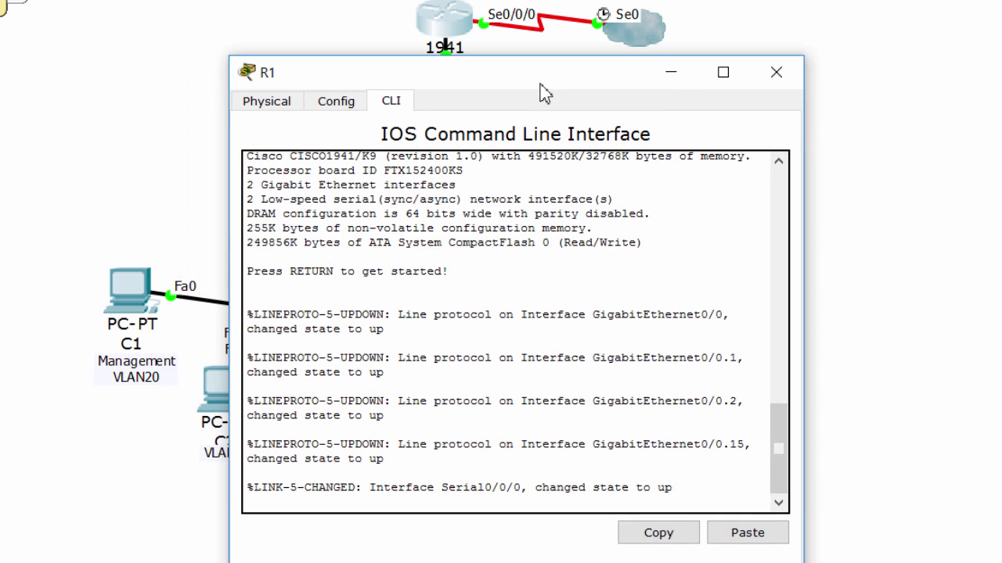
key("Return")
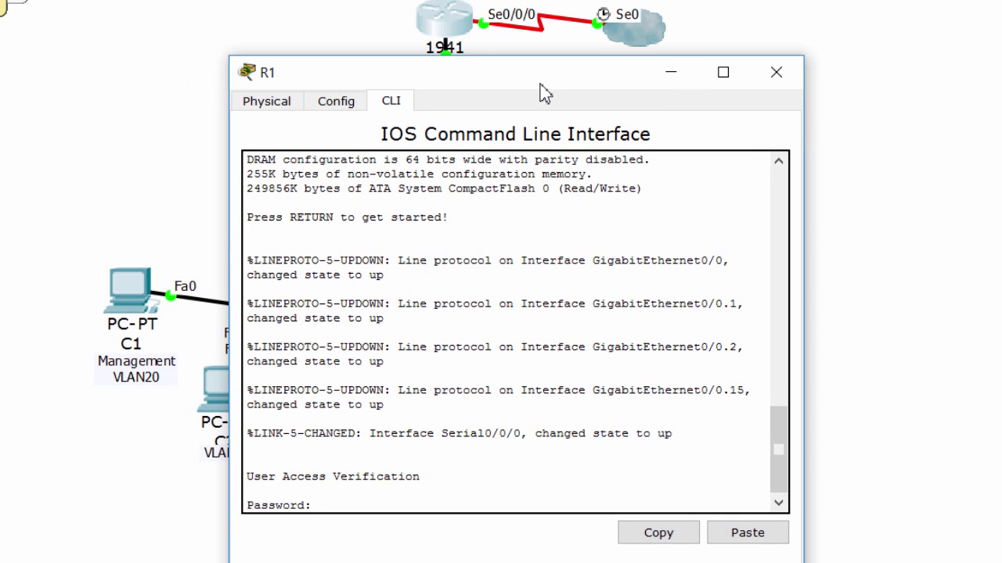
key("Return")
type("en")
key("Return")
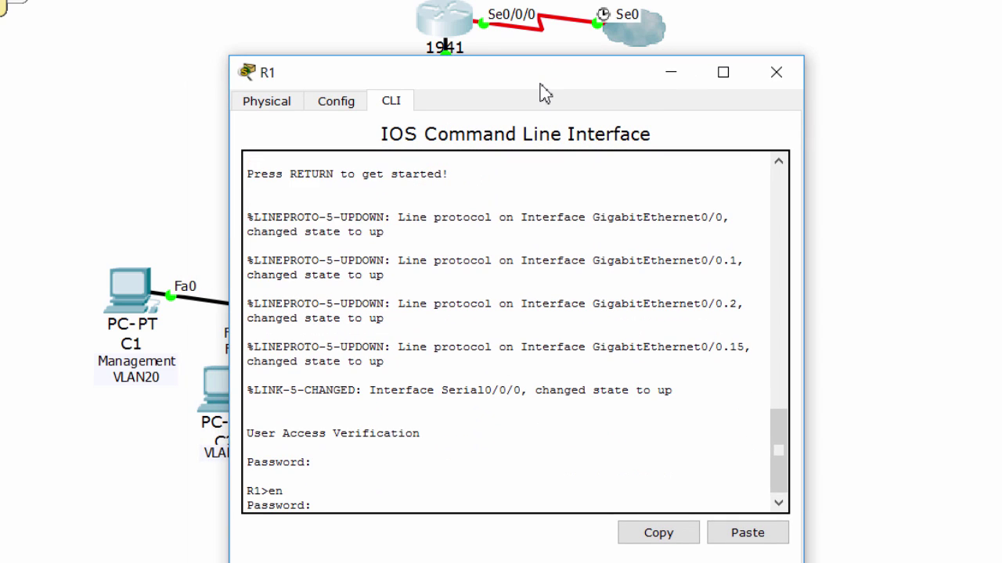
key("Return")
key("Return")
key("Return")
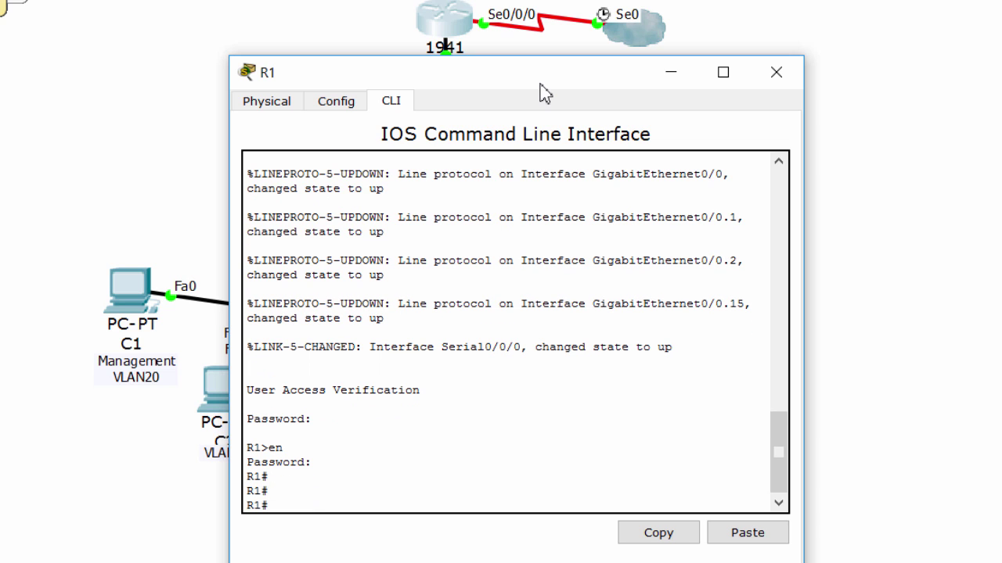
Enter global configuration mode on R1 and create subinterface g0/0.3.
type("conf t")
key("Return")
key("Return")
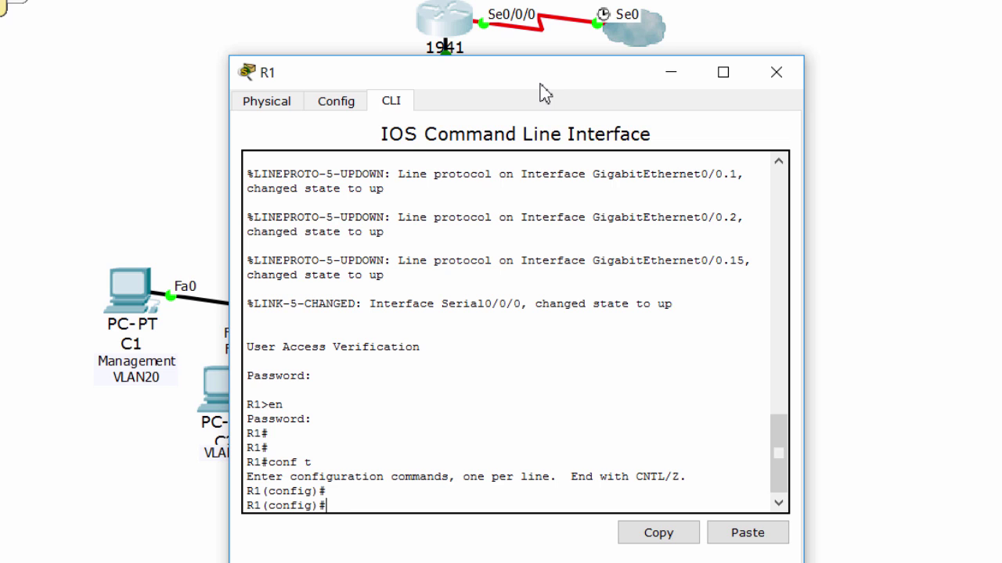
type("int")
key("Tab")
type("g0/0.3")
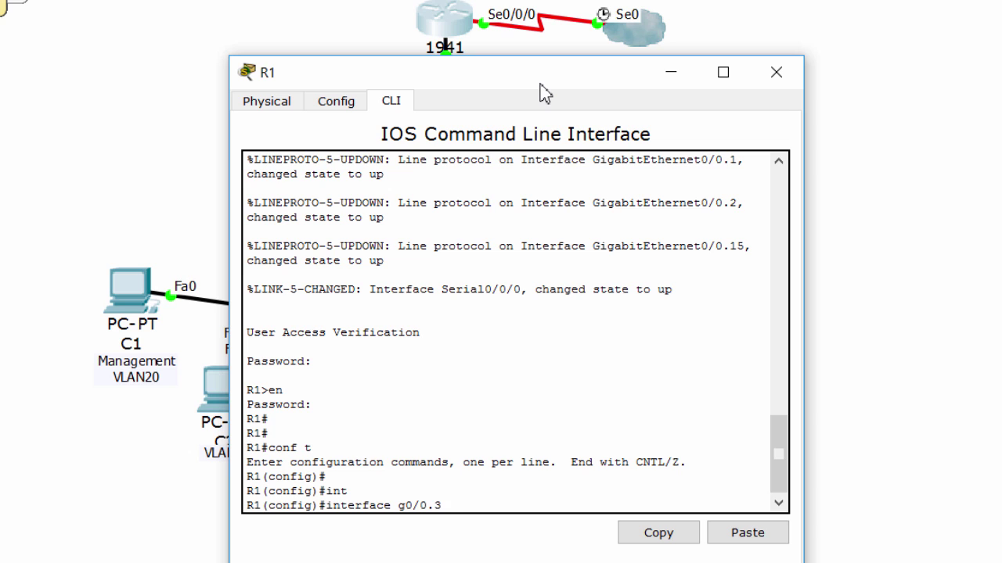
key("Return")
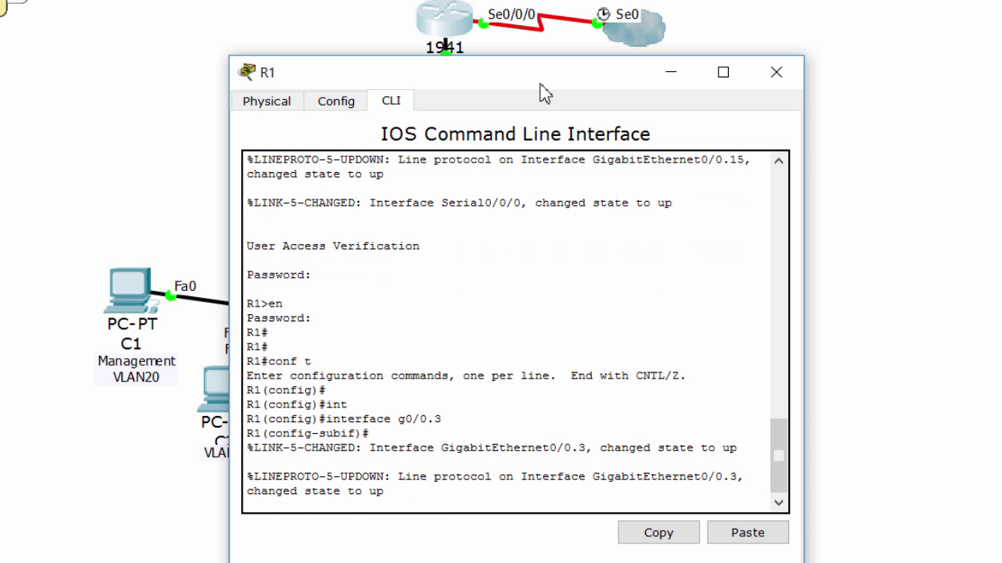
key("Return")
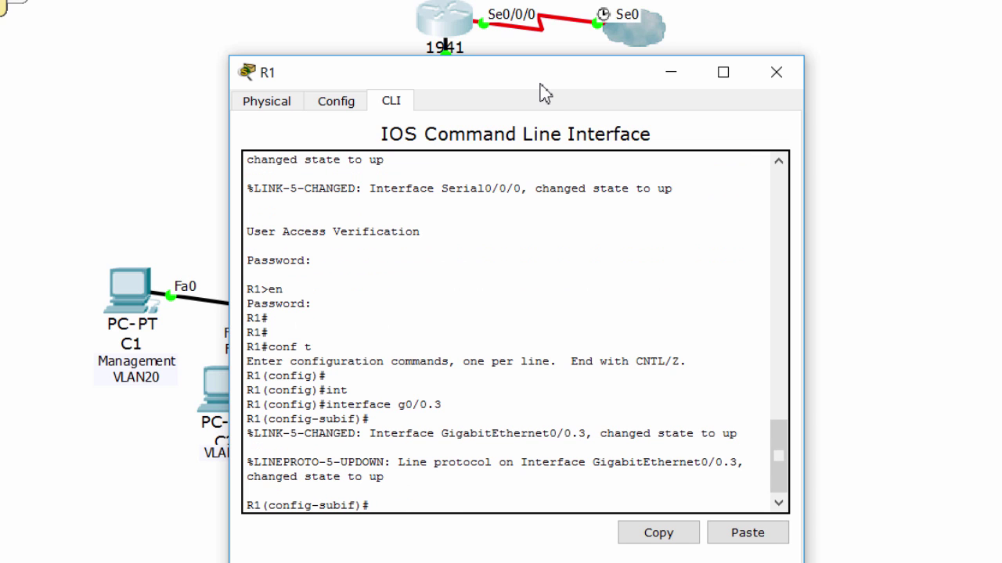
Set dot1Q encapsulation for VLAN 20 on R1's g0/0.3 subinterface.
type("en")
key("Tab")
type("do")
key("Tab")
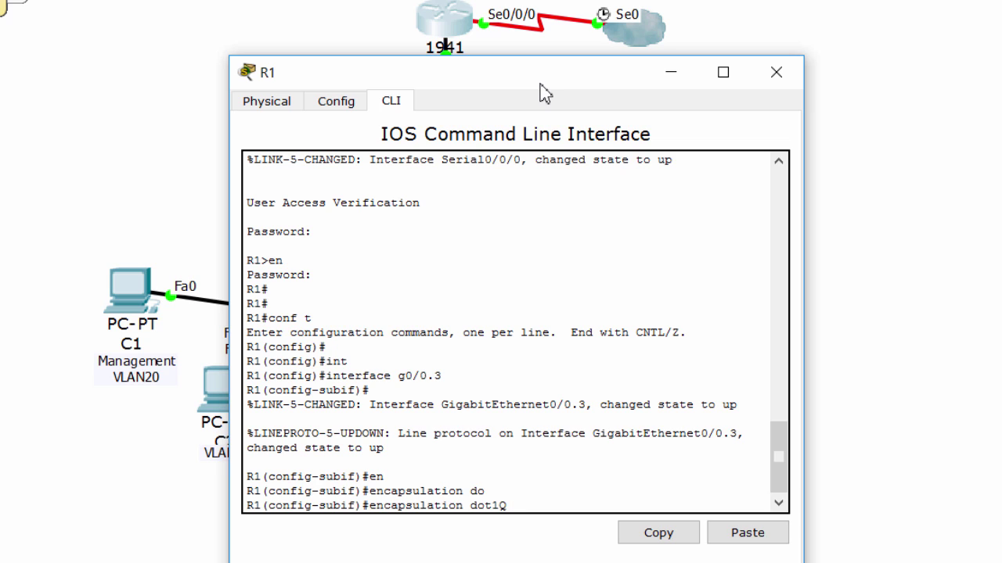
type("20")
key("Return")
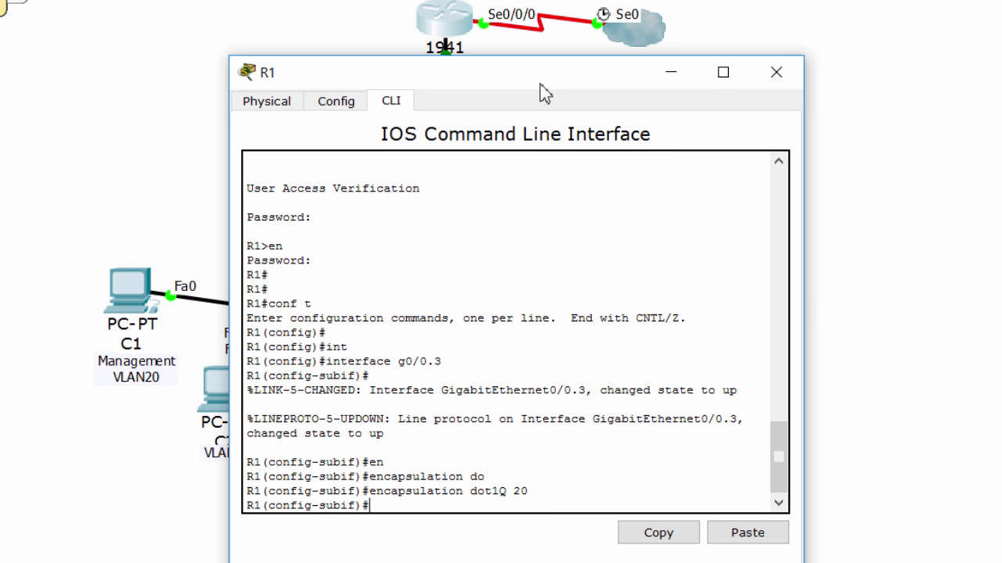
key("Return")
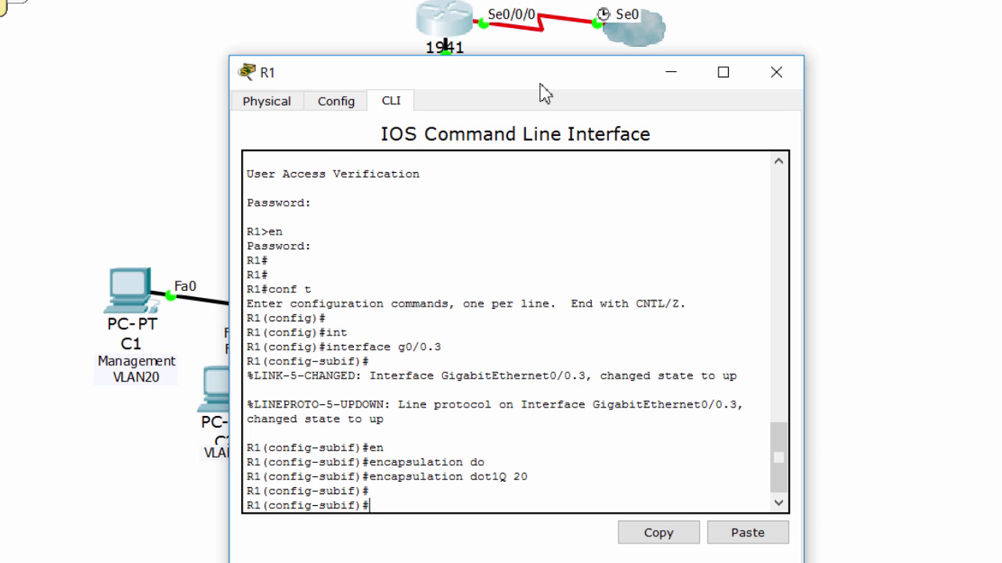
Assign IP address 192.168.20.100 with mask 255.255.255.0 to g0/0.3, and exit to global configuration mode.
type("ip add")
key("Tab")
type("192.168.0")
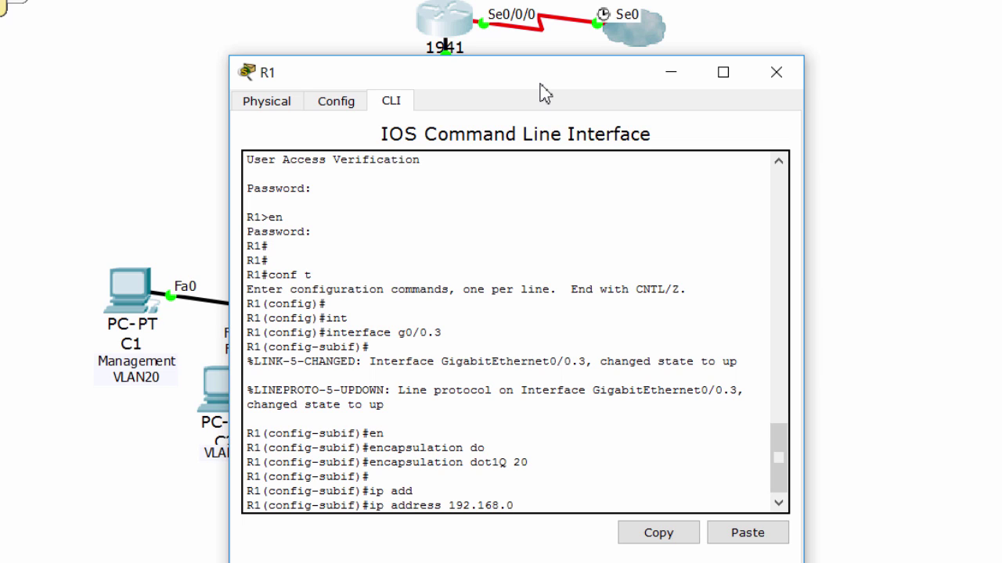
key("BackSpace")
type("20.100 255.255.255")
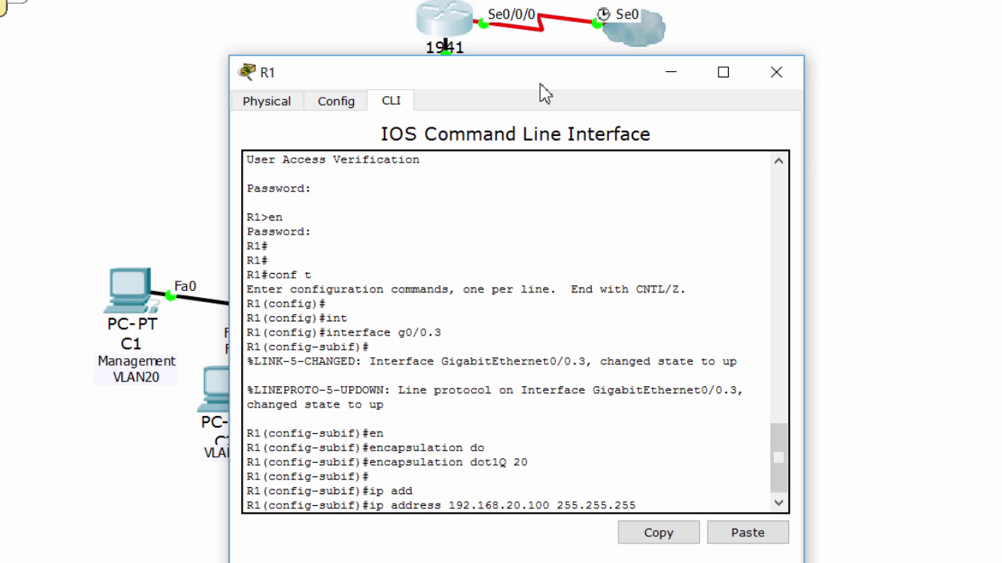
type(".0")
key("Return")
key("Return")
key("Return")
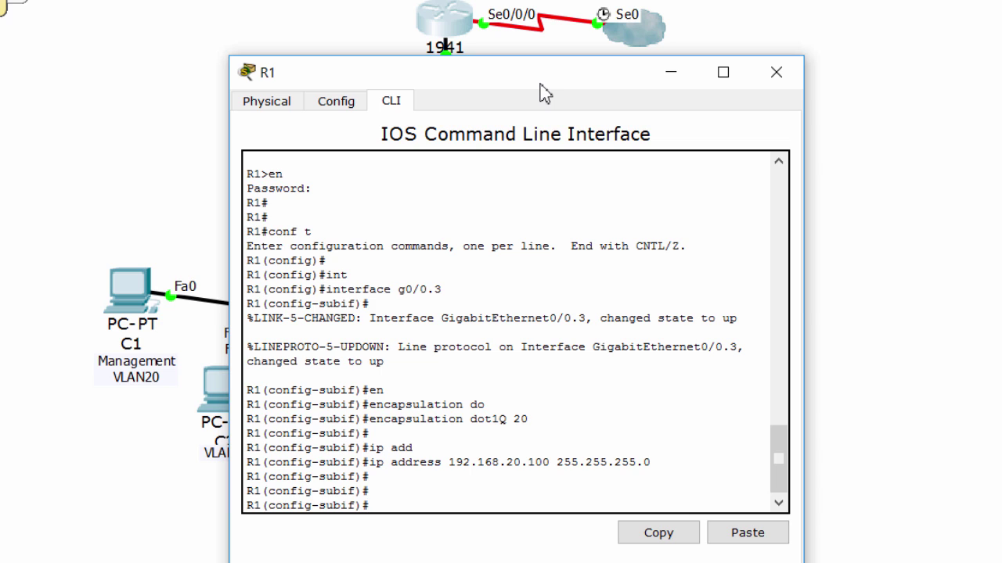
type("exi")
key("Return")
key("Return")
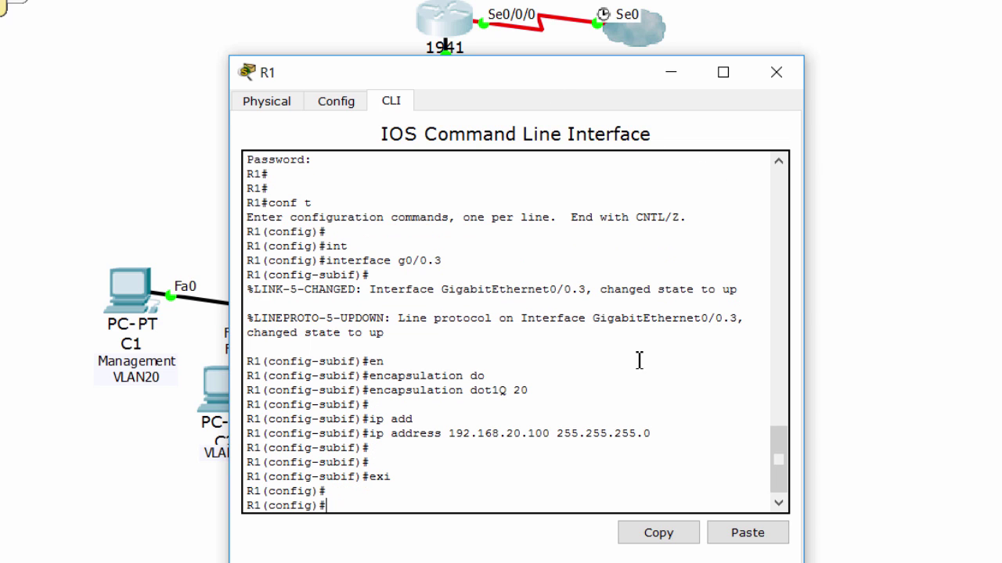
Copy R1's address 192.168.20.100 into C1's default gateway in its IP configuration, and close C1's window.
left_click_drag(450, 435, 553, 431)
left_click(651, 537)
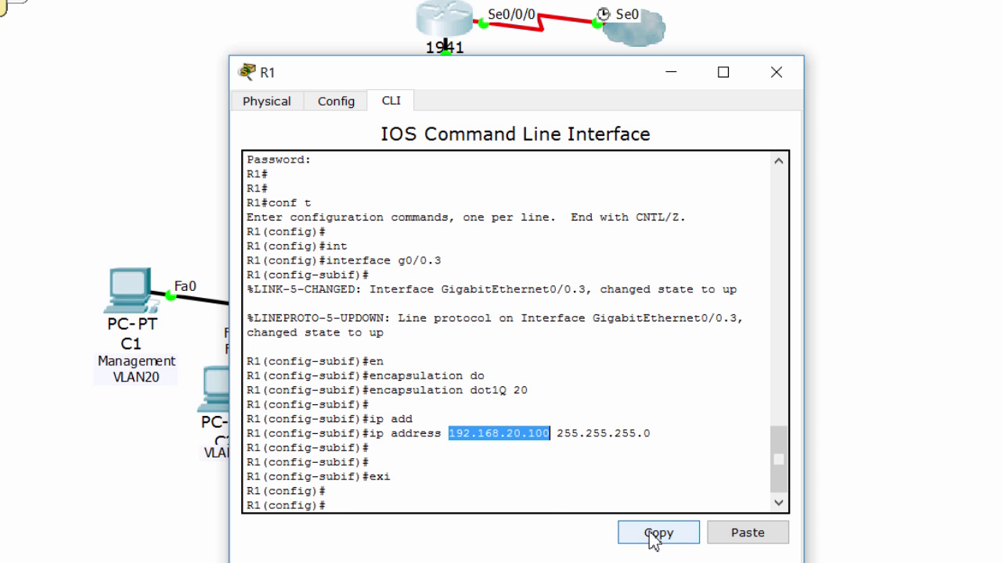
left_click(129, 294)
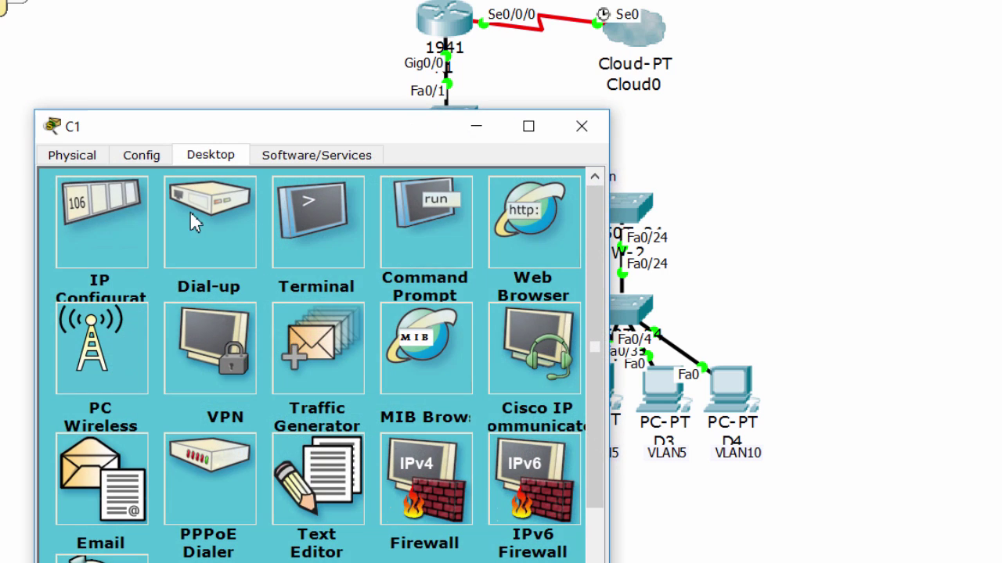
left_click(107, 227)
left_click(289, 311)
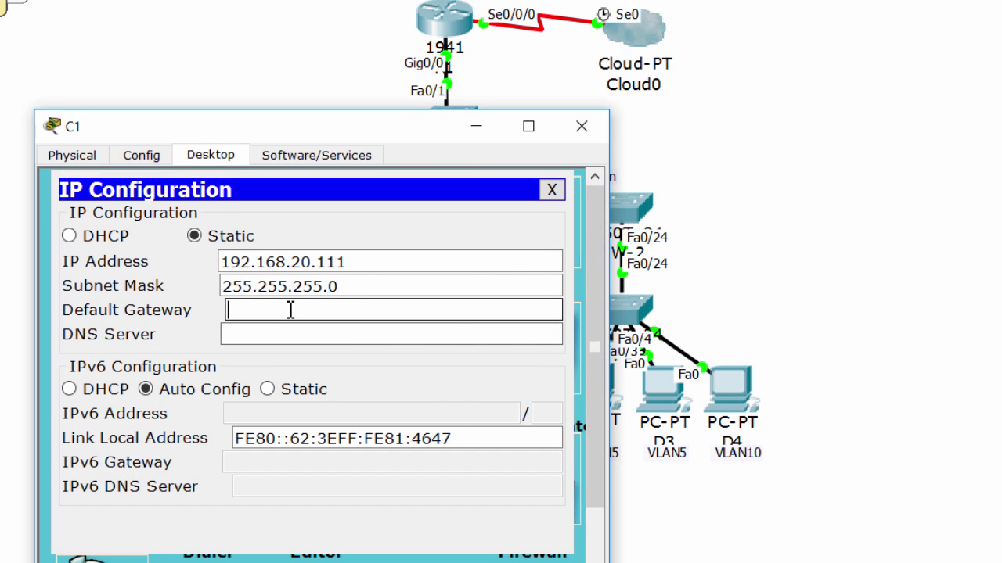
right_click(288, 311)
left_click(338, 415)
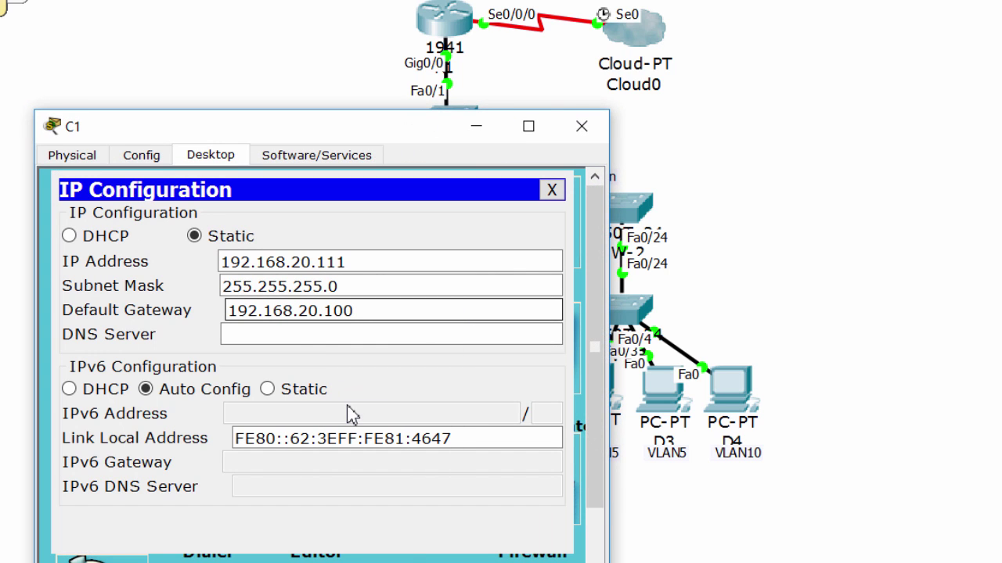
left_click(396, 333)
left_click(582, 126)
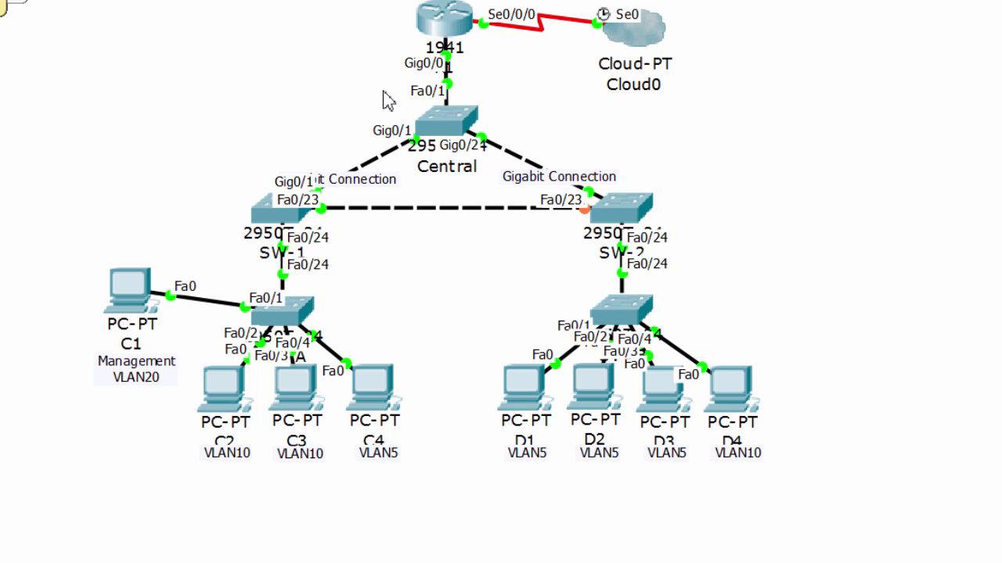
Create access list 10 on R1 permitting only host 192.168.20.111.
left_click(443, 29)
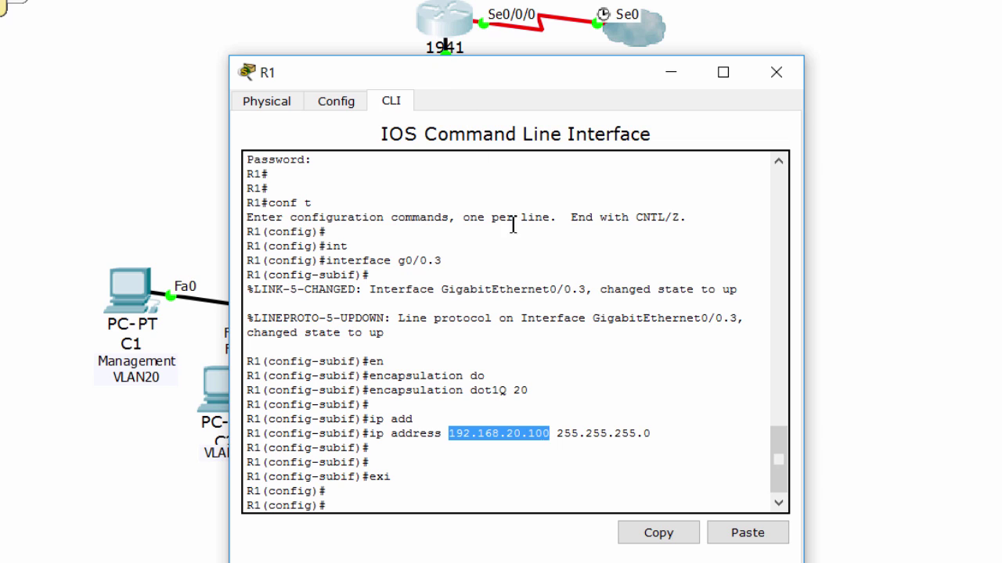
left_click(531, 454)
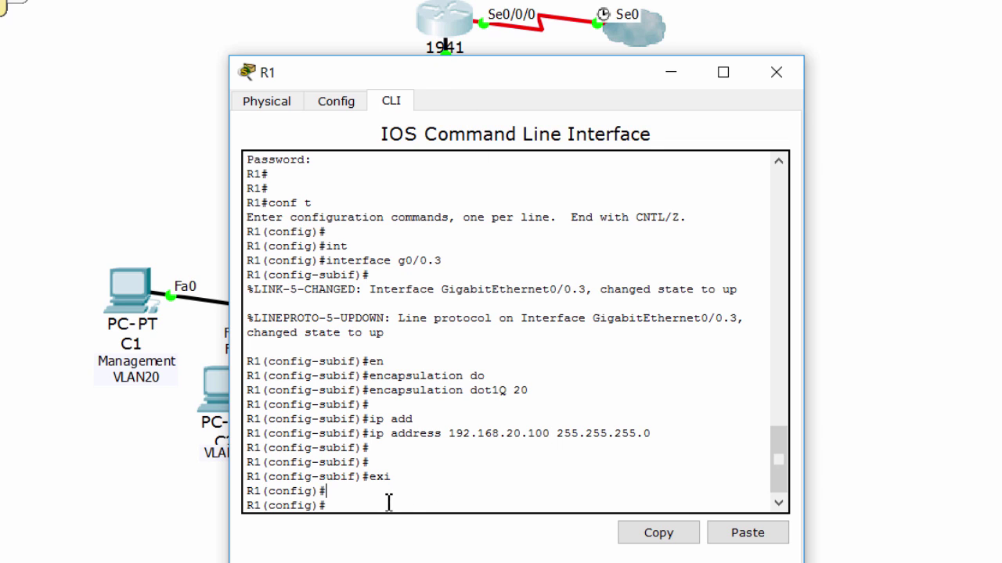
key("Return")
key("Return")
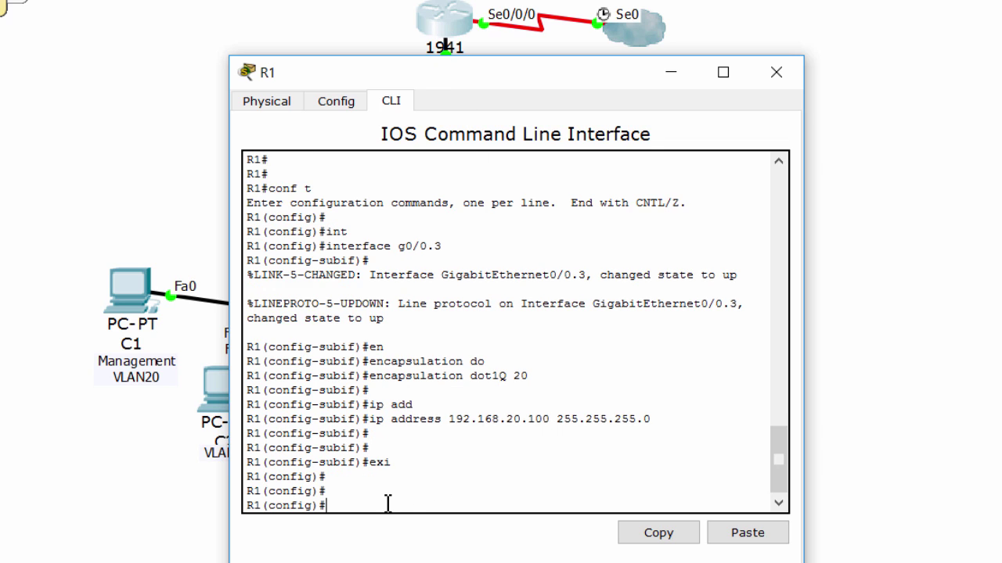
type("acc")
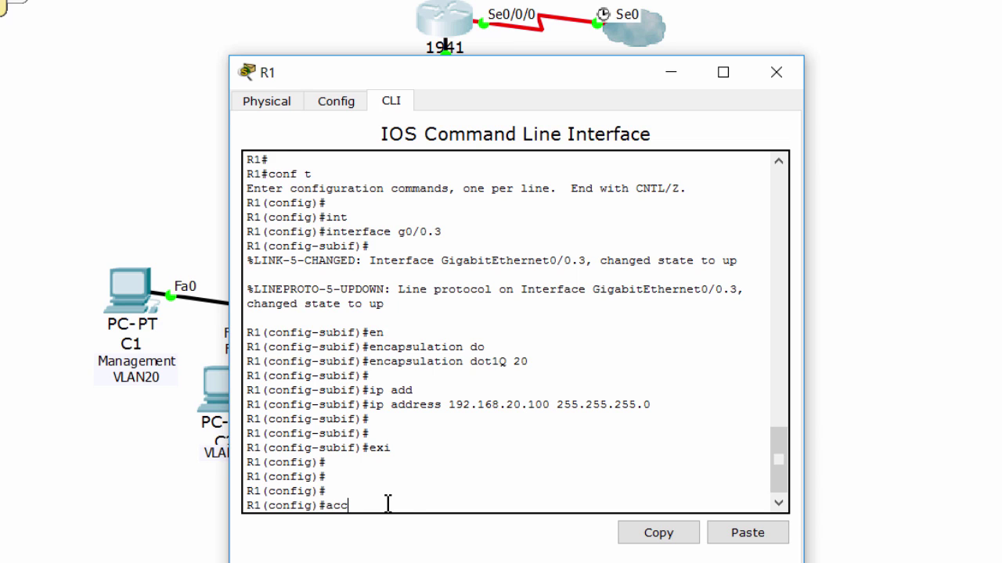
key("Tab")
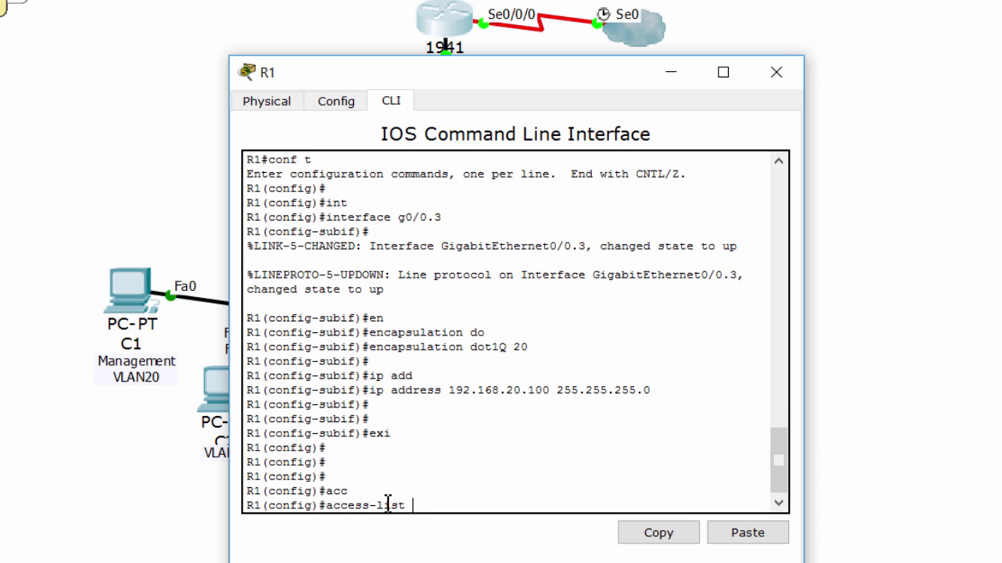
type("10 per")
key("Tab")
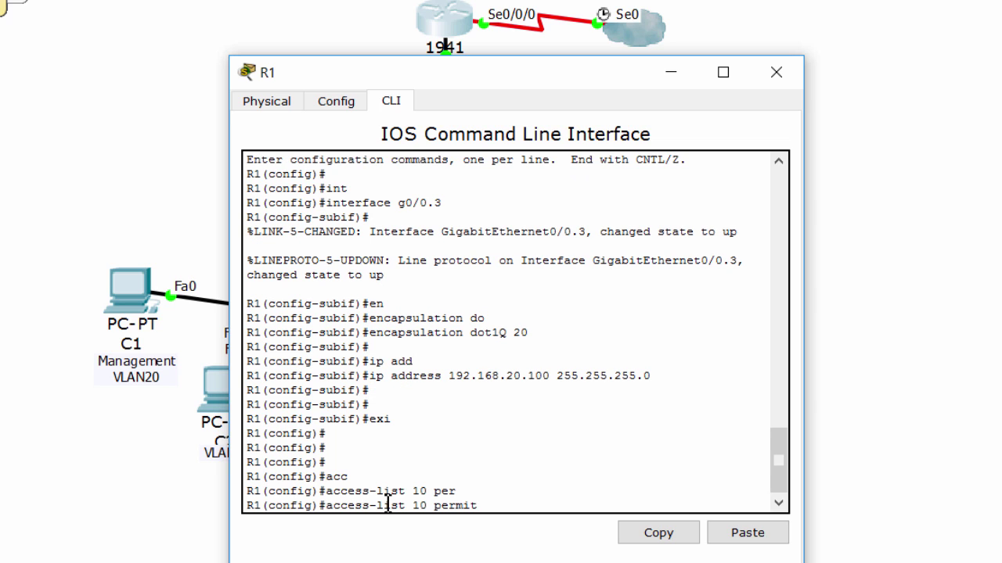
type("ho")
key("Tab")
type("19")
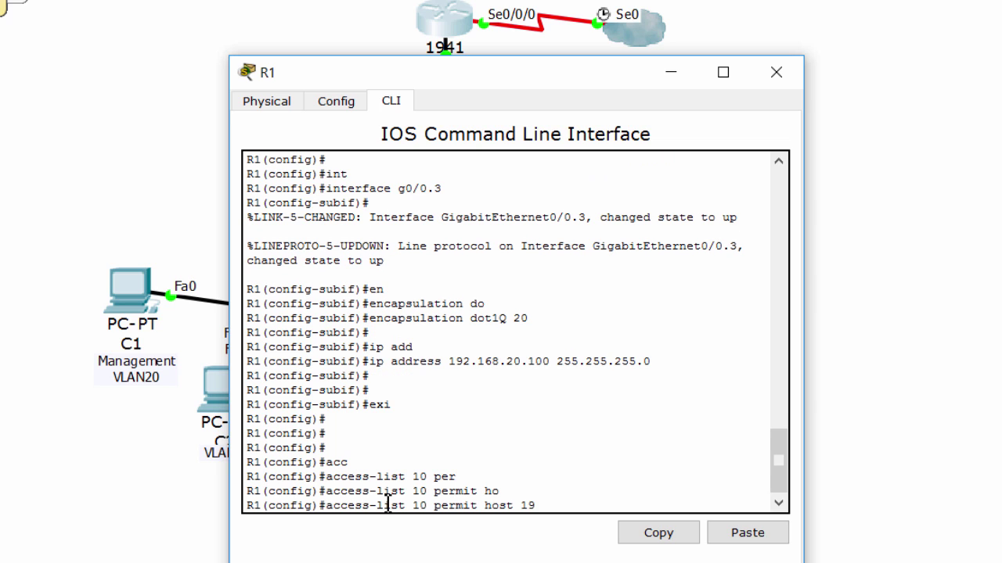
type("2.168.20.111")
key("Return")
key("Return")
key("Return")
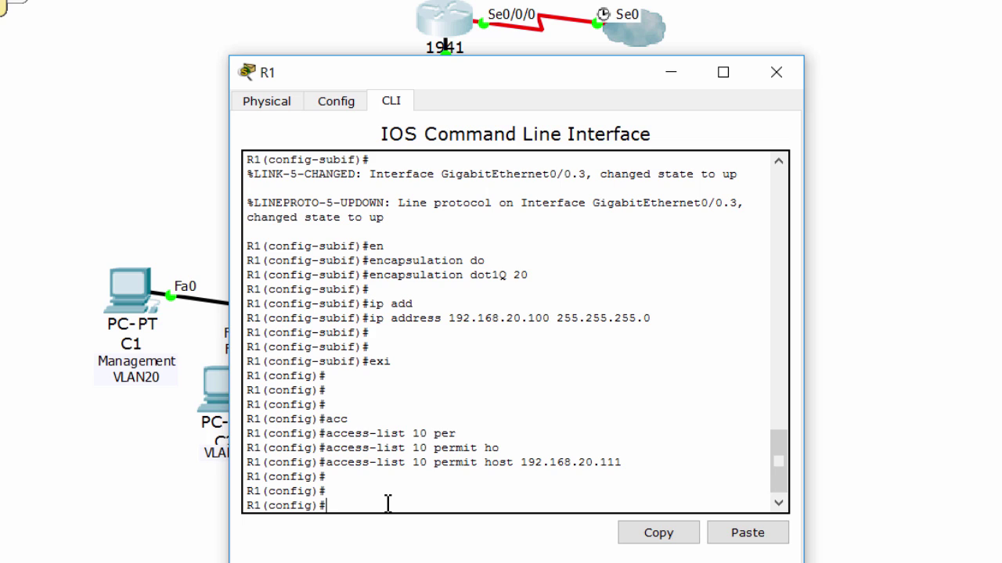
Enter line configuration mode on R1 for vty lines 0 to 4.
type("in")
key("BackSpace")
key("BackSpace")
type("line vty 0 4")
key("Return")
key("Return")
Apply access list 10 inbound to the vty lines with access-class, exit to global configuration mode, and close R1's window.
type("acc")
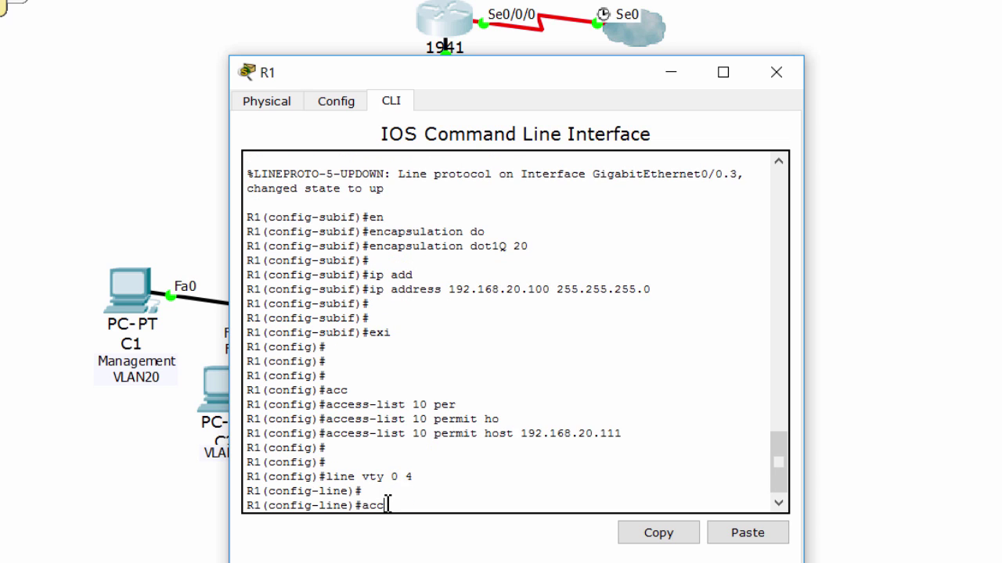
key("Tab")
type("es")
key("Tab")
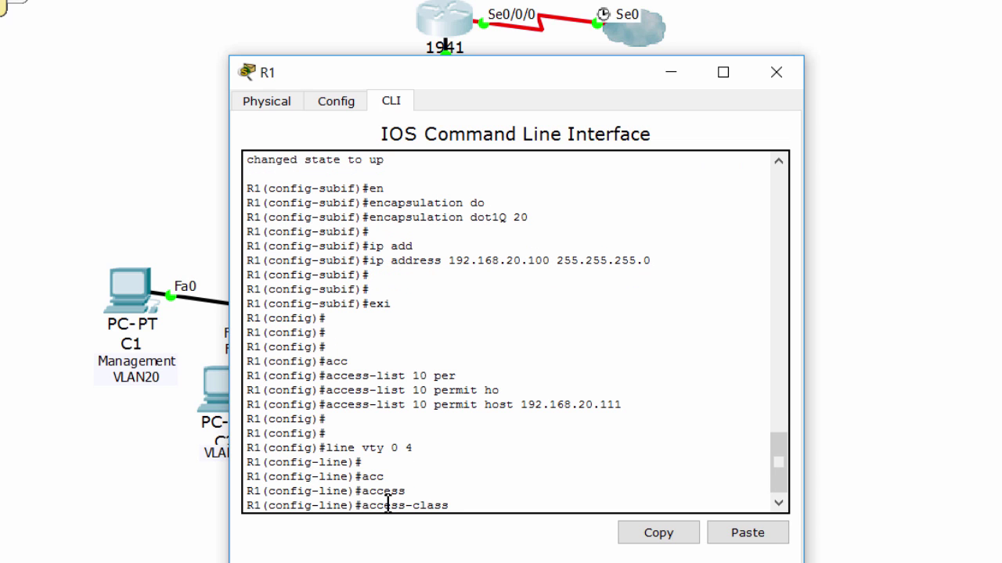
type("10 in")
key("Return")
key("Return")
key("Return")
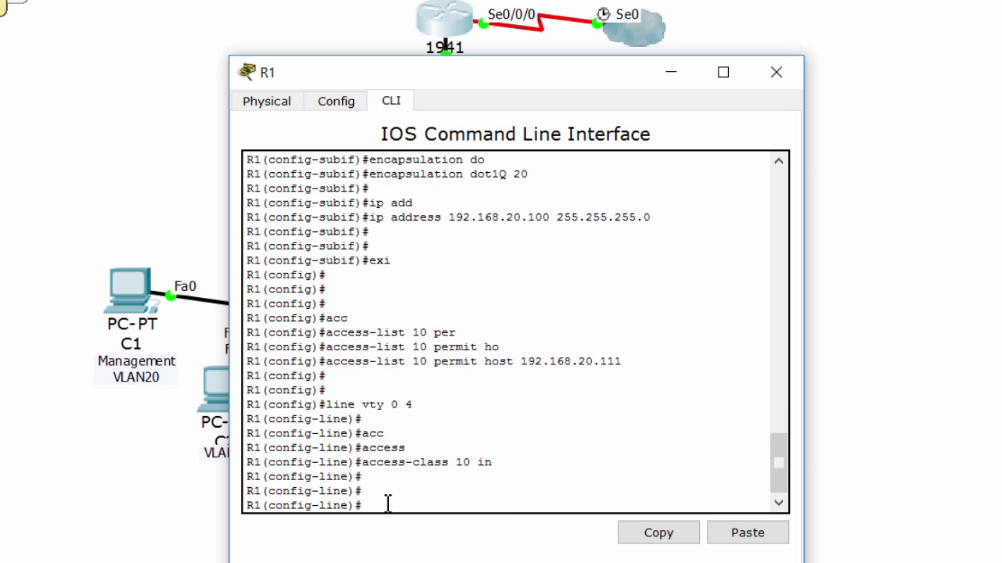
type("exi")
key("Return")
key("Return")
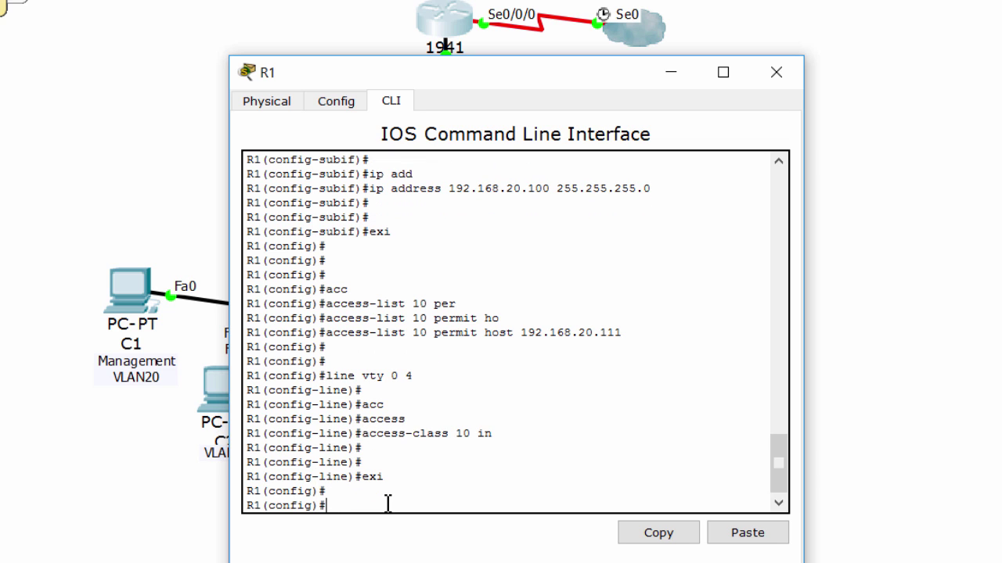
left_click(773, 74)
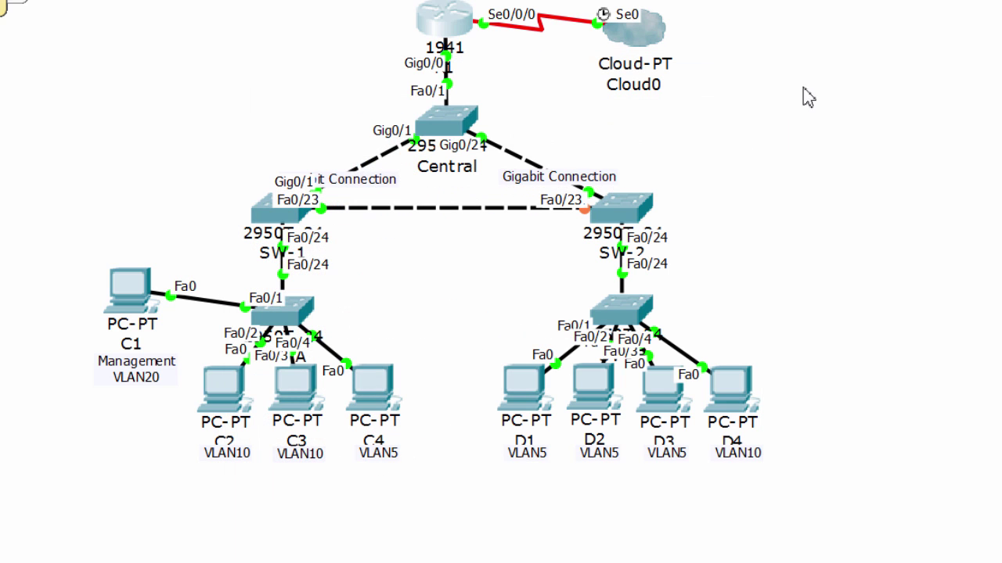
Ping R1's management address 192.168.20.100 from C1's Command Prompt.
left_click(129, 296)
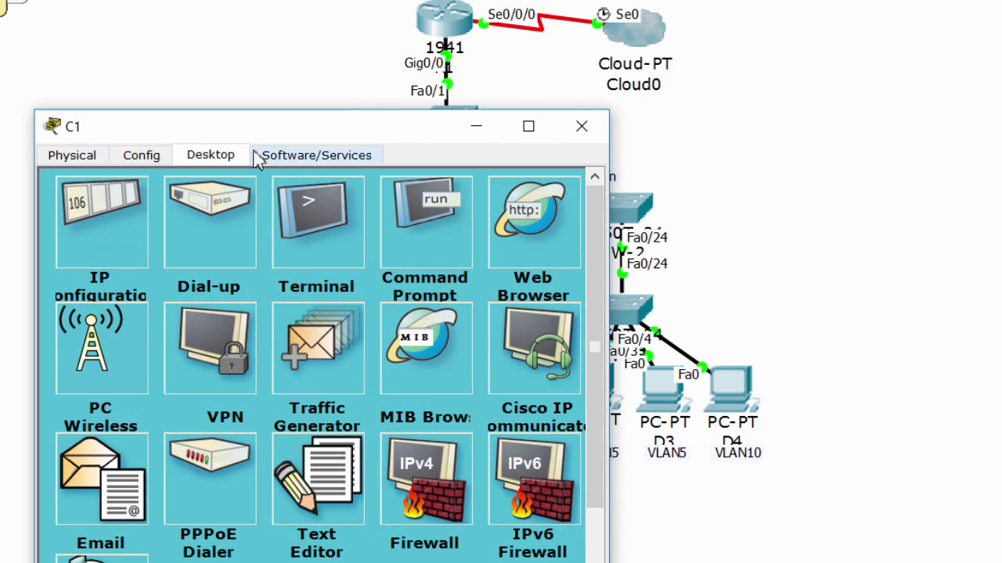
left_click_drag(274, 139, 434, 84)
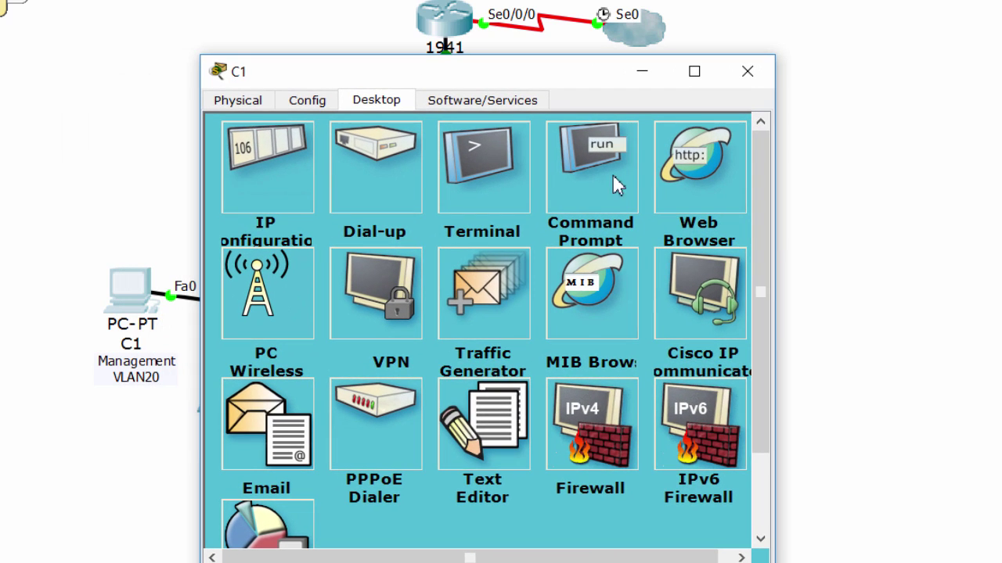
left_click(619, 193)
type("p")
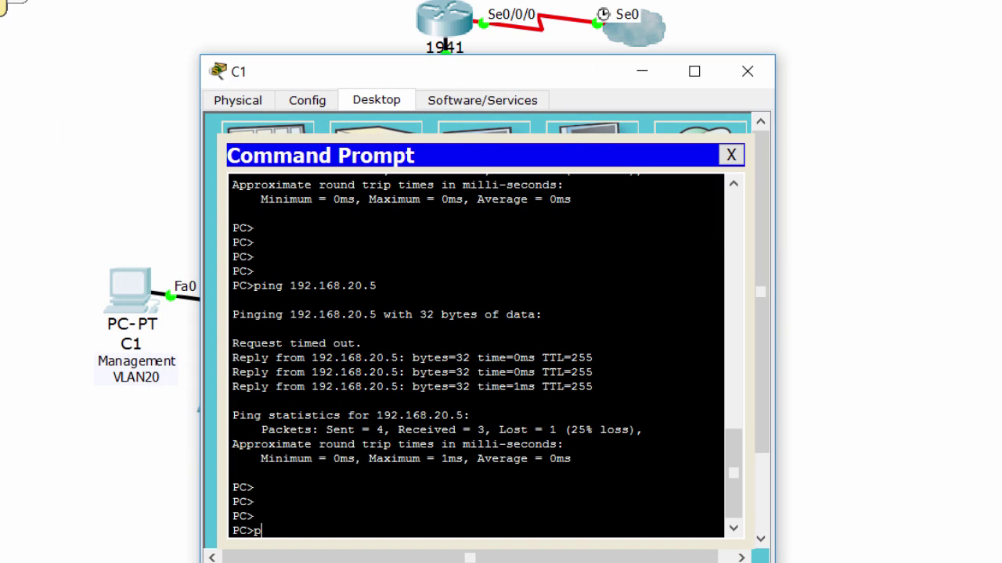
type("ing 192.168.20.100")
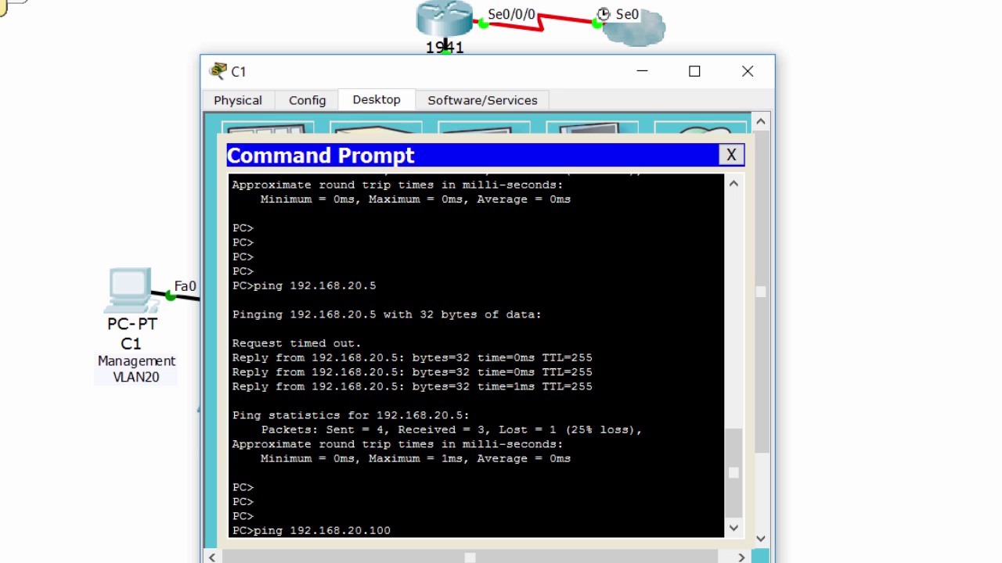
key("Return")
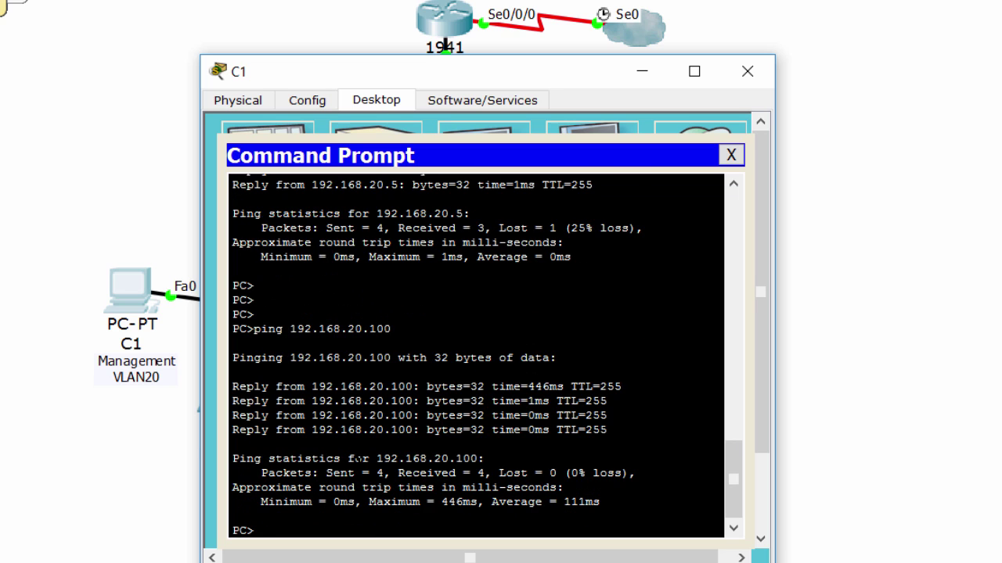
key("Return")
key("Return")
Open an SSH session from C1 to 192.168.20.100 as SSHadmin, enter the account password, and close C1's window.
type("ssh")
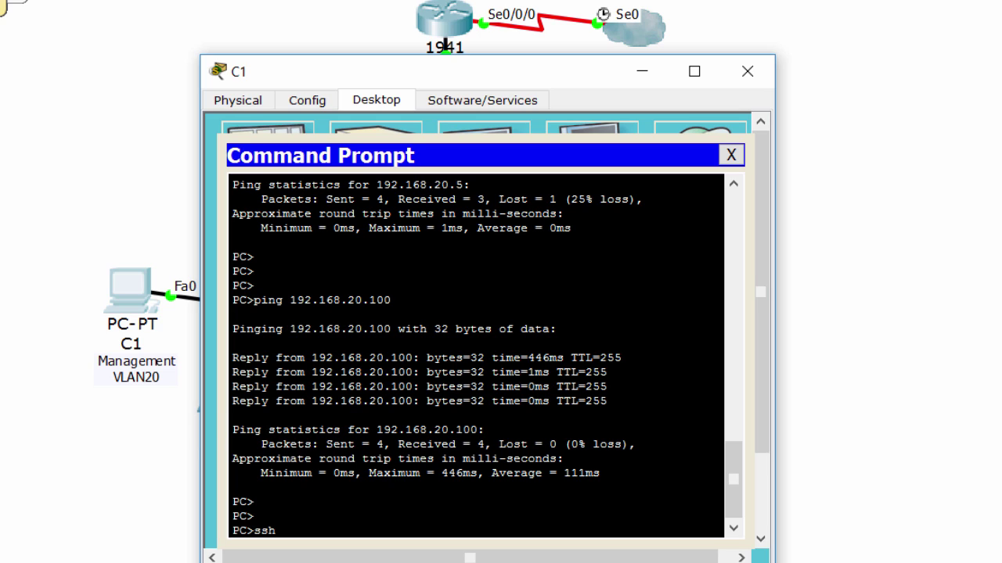
type(" -l SSHadmin 192.168.20.100")
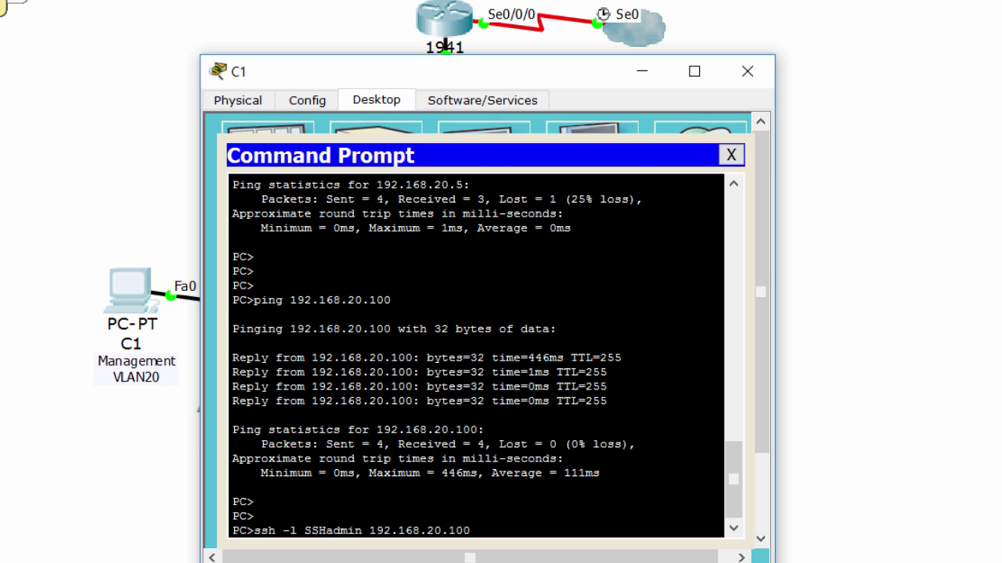
key("Return")
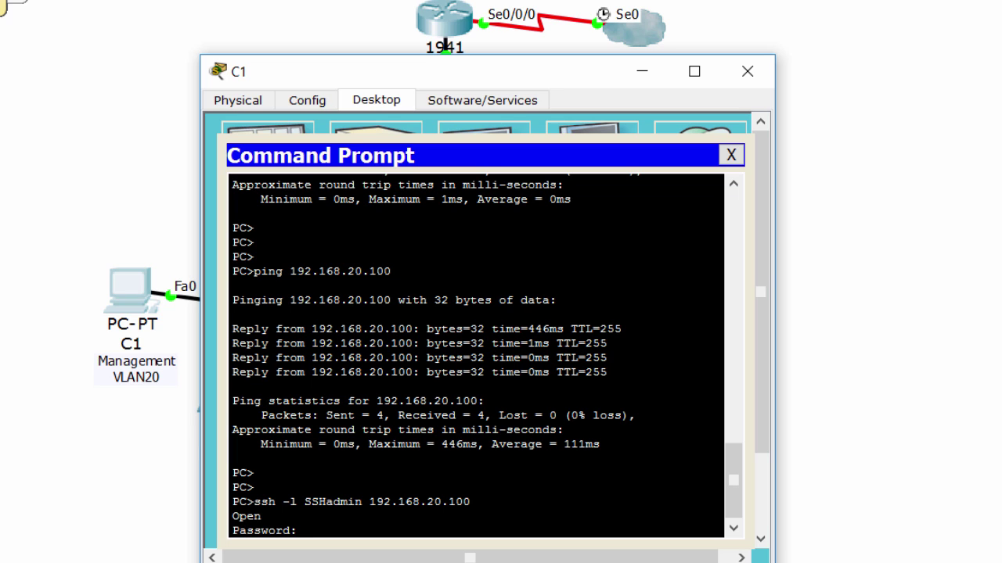
key("Return")
key("Return")
key("Return")
key("Return")
key("Return")
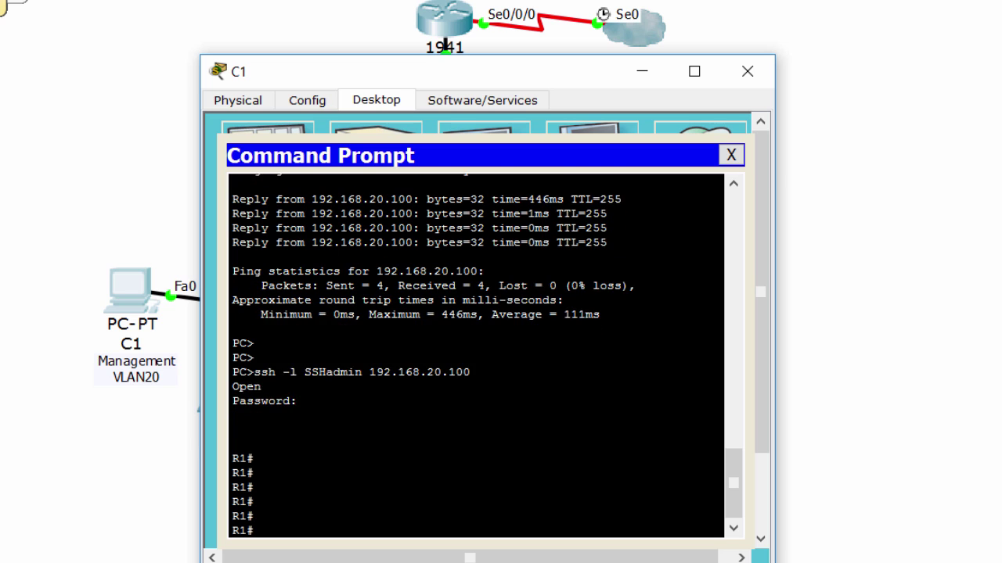
left_click_drag(255, 532, 227, 438)
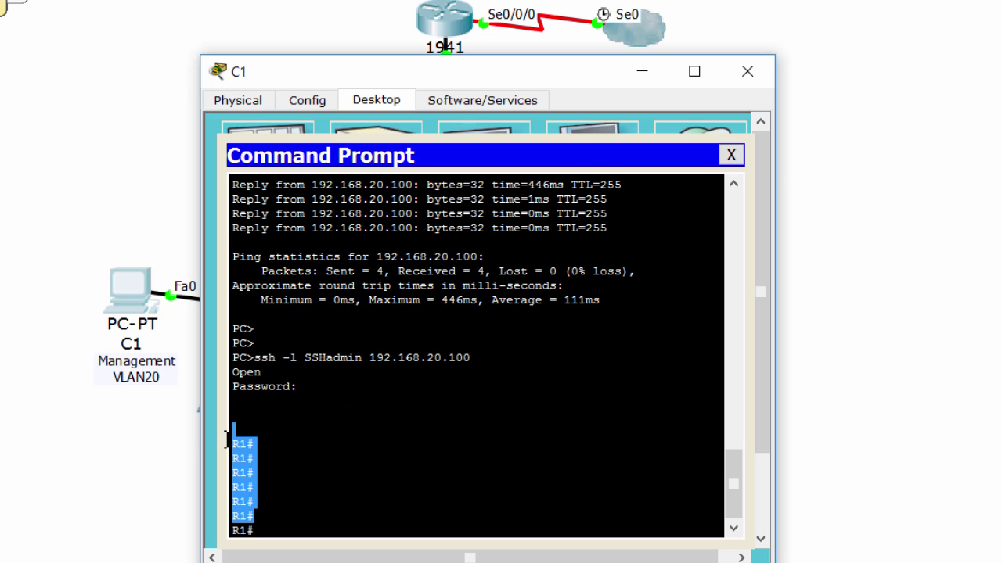
left_click(254, 472)
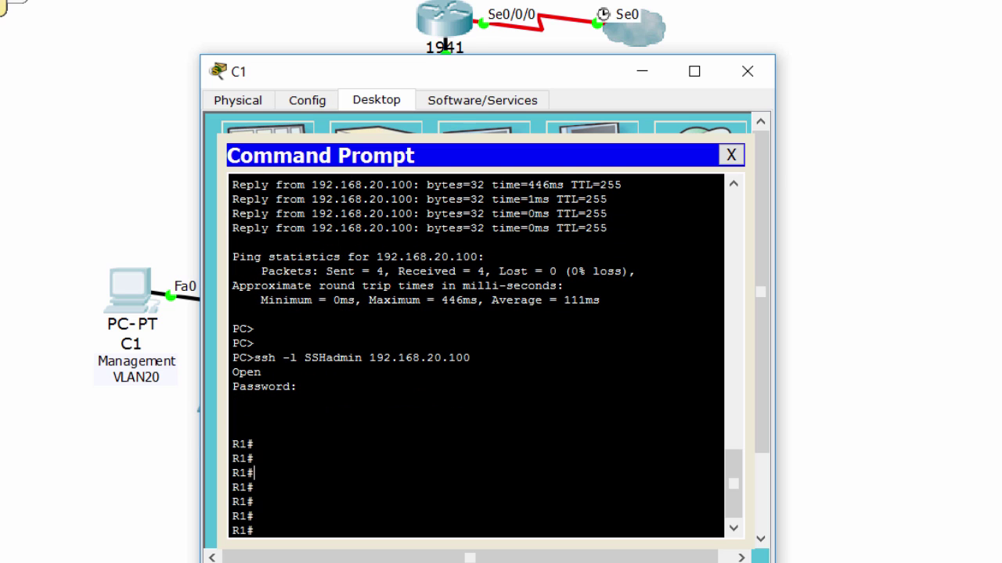
left_click(759, 83)
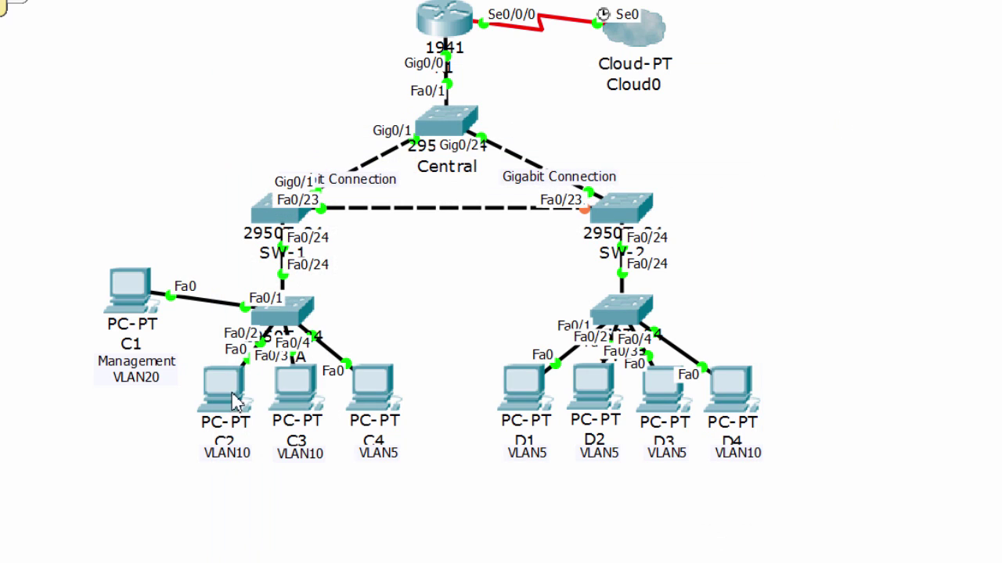
Ping 192.168.20.100 from the Command Prompt of VLAN 10 PC C2.
left_click(240, 405)
left_click_drag(286, 138, 469, 93)
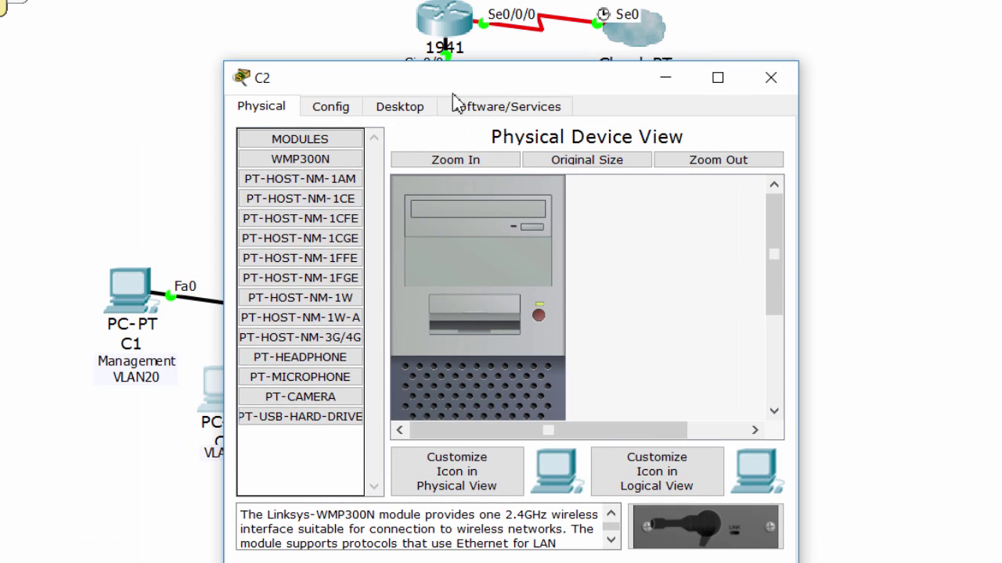
left_click(401, 108)
left_click(615, 206)
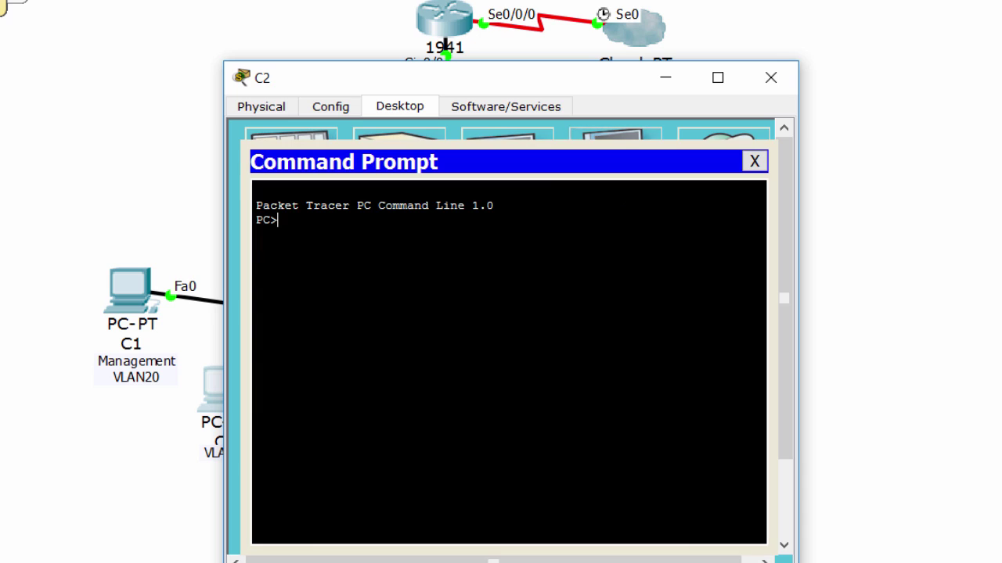
type("ping 192.168.")
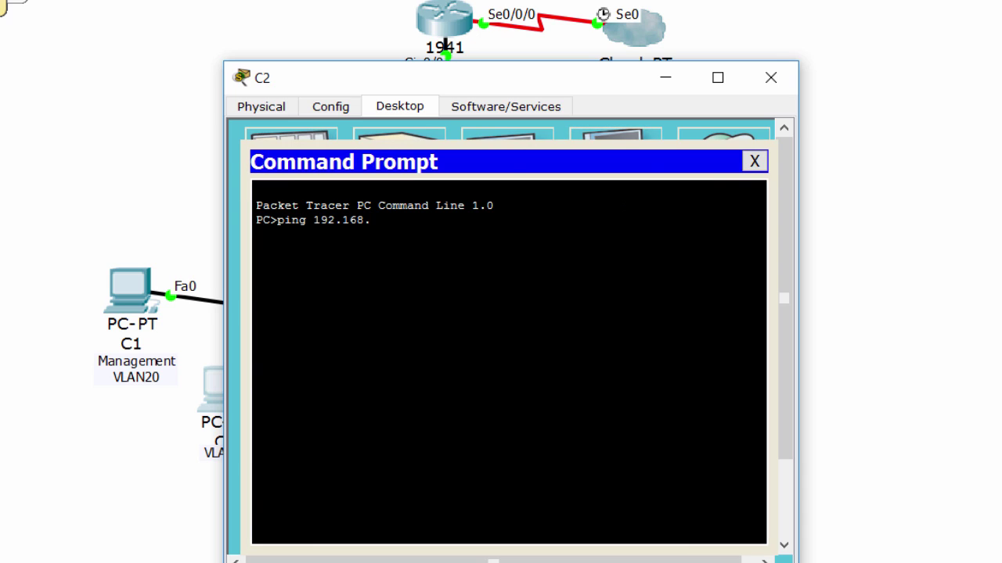
type("20.100")
key("Return")
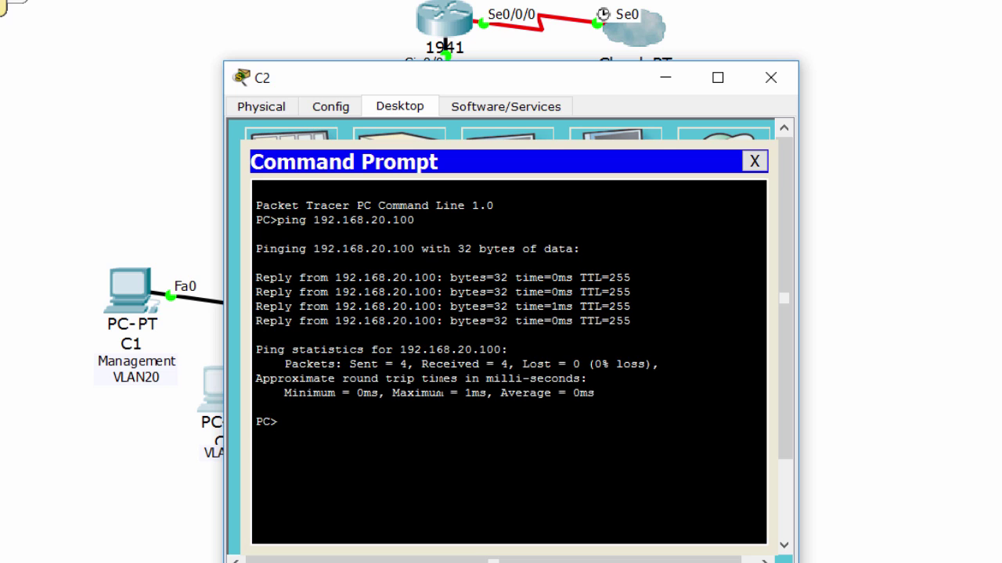
Try to open an SSH session from C2 to 192.168.20.100 as SSHadmin.
key("Return")
type("ssh -l SSHadmin")
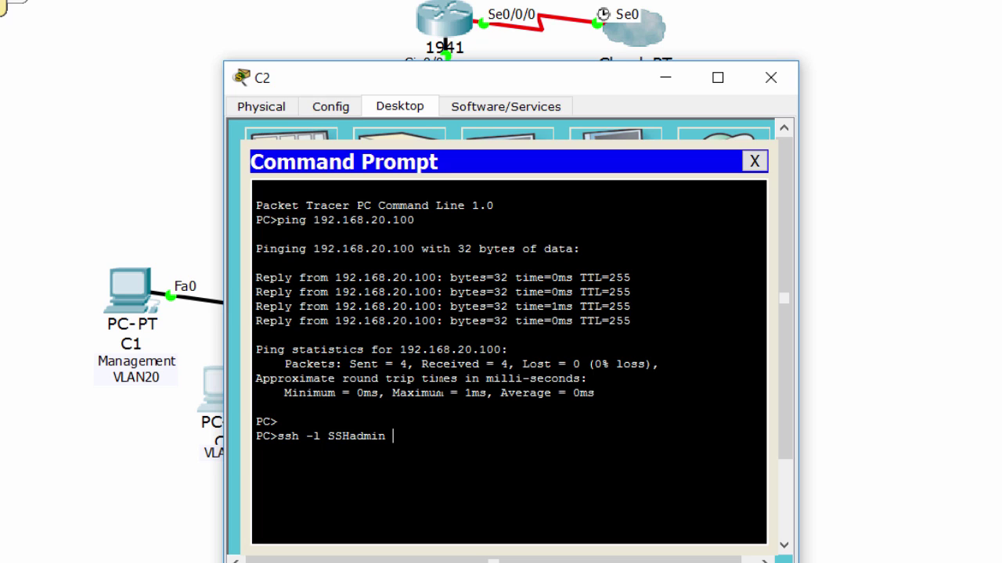
type(" 192.168.20.100")
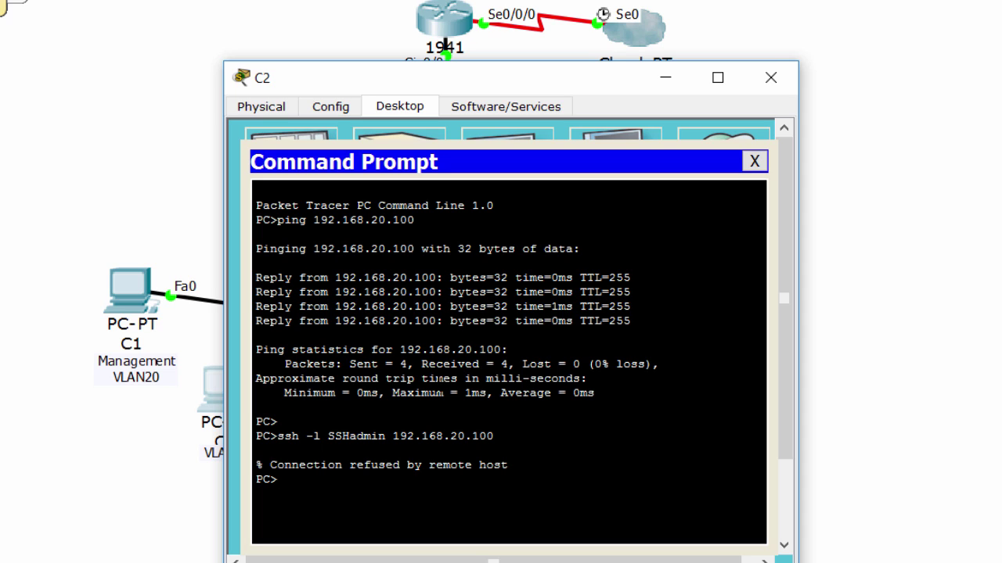
left_click_drag(508, 465, 257, 464)
key("ctrl+c")
key("Return")
key("Return")
Ping 192.168.10.100 from C2's Command Prompt.
type("ping")
left_click(139, 505)
left_click_drag(118, 505, 260, 455)
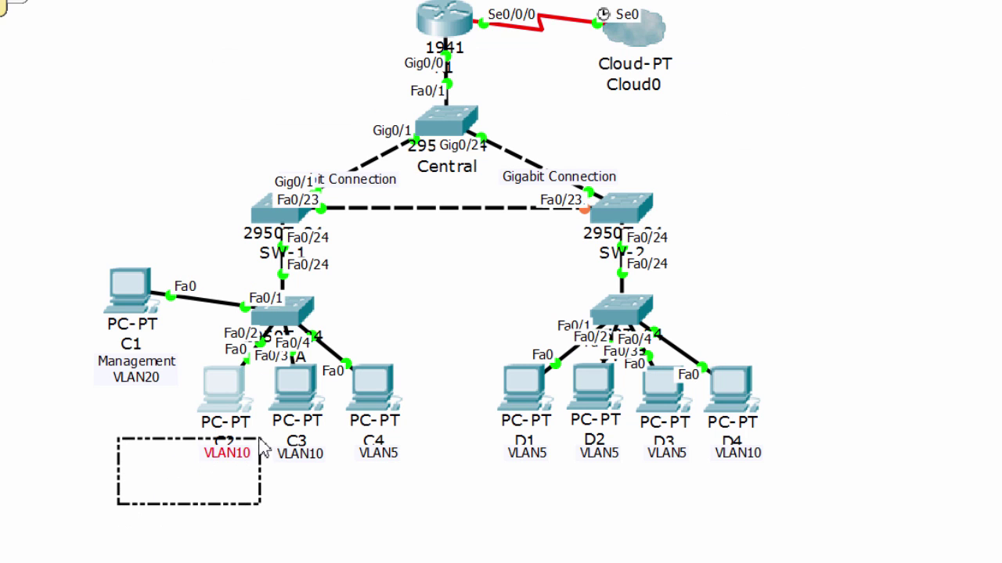
left_click(224, 392)
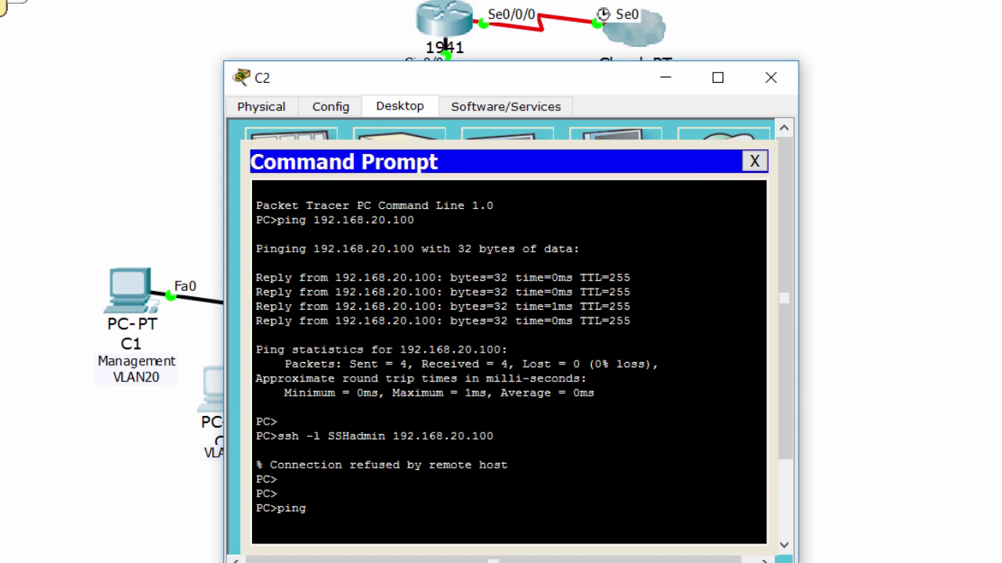
type("192.168.10.100")
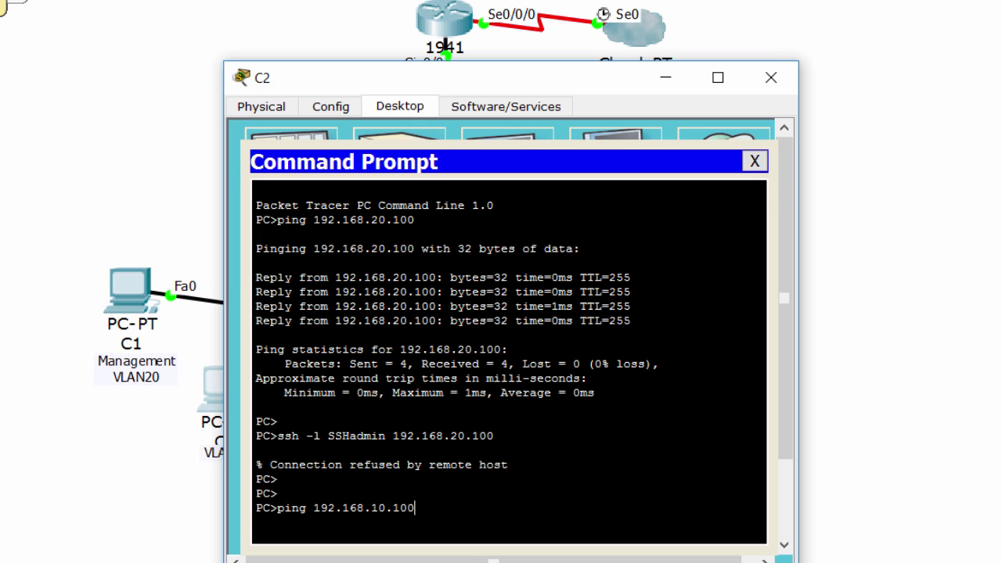
key("Return")
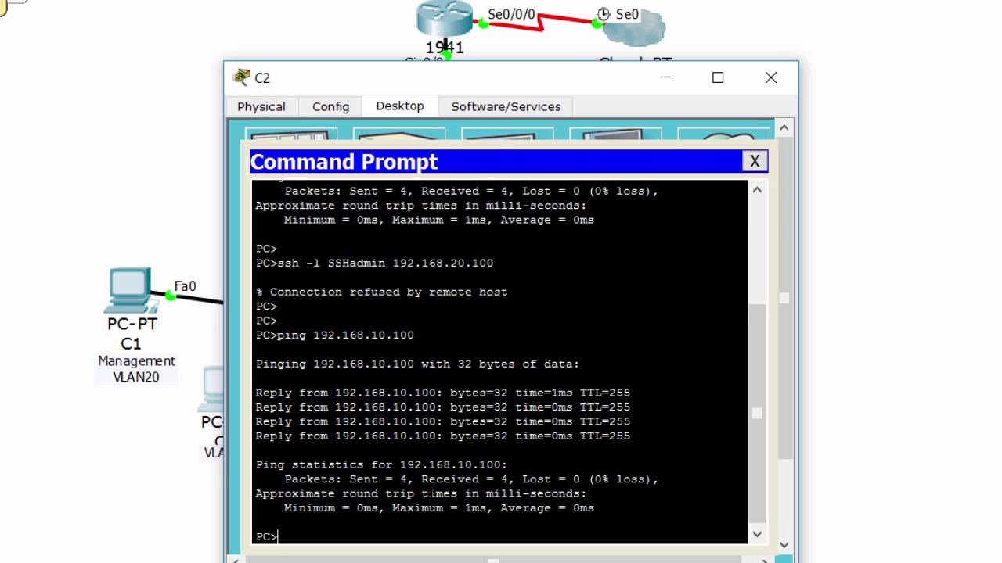
left_click_drag(256, 458, 508, 465)
left_click(256, 521)
Try to open an SSH session from C2 to 192.168.10.100 as SSHadmin, and close C2's window.
type("ssh -l SSHadmin")
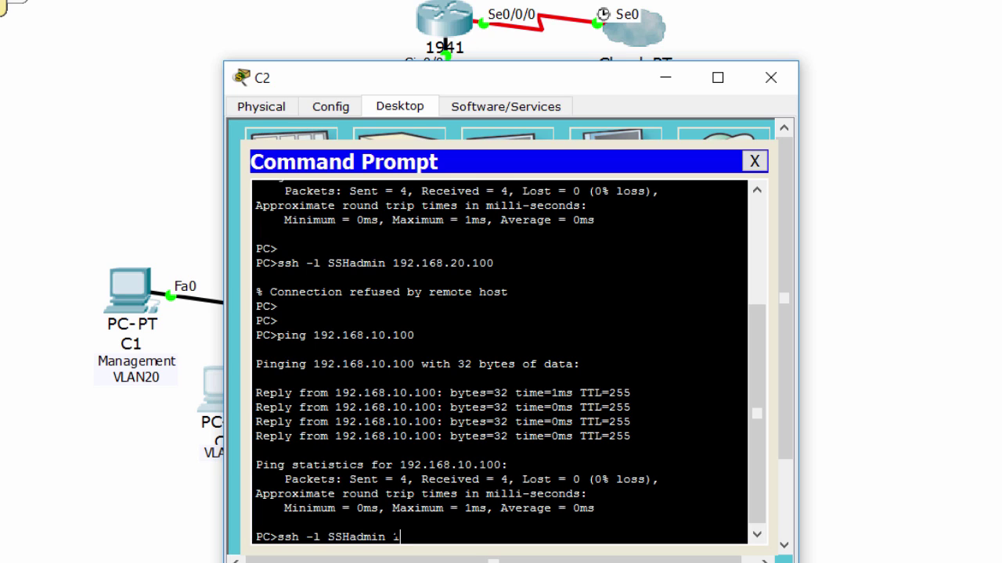
type(" 192.168.10.100")
key("Return")
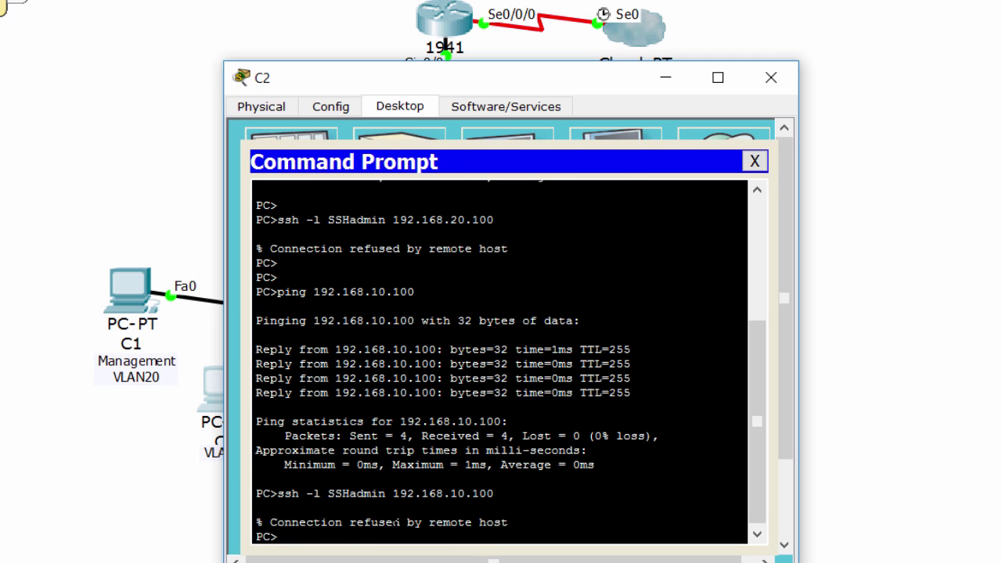
left_click_drag(508, 523, 263, 523)
left_click(343, 522)
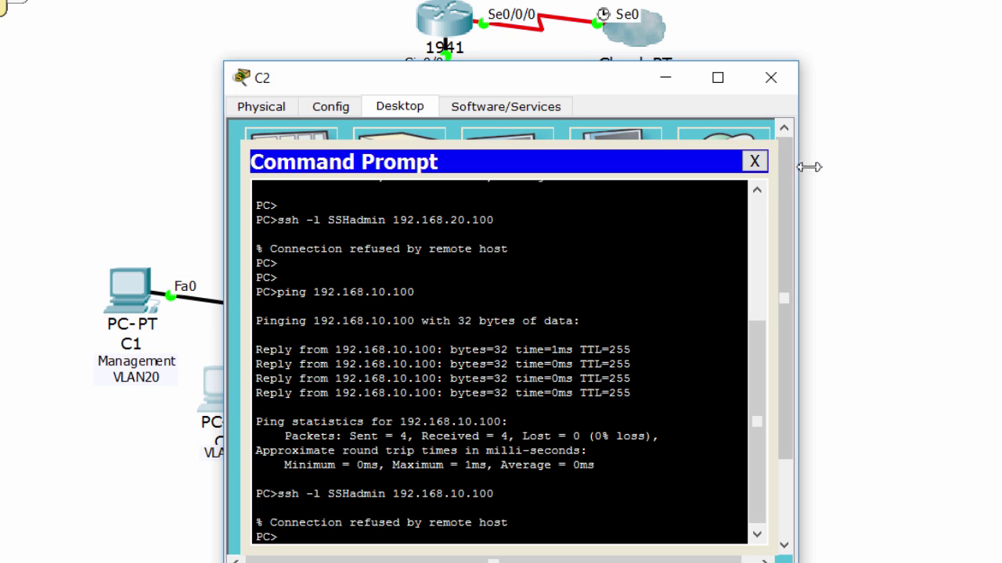
left_click(771, 77)
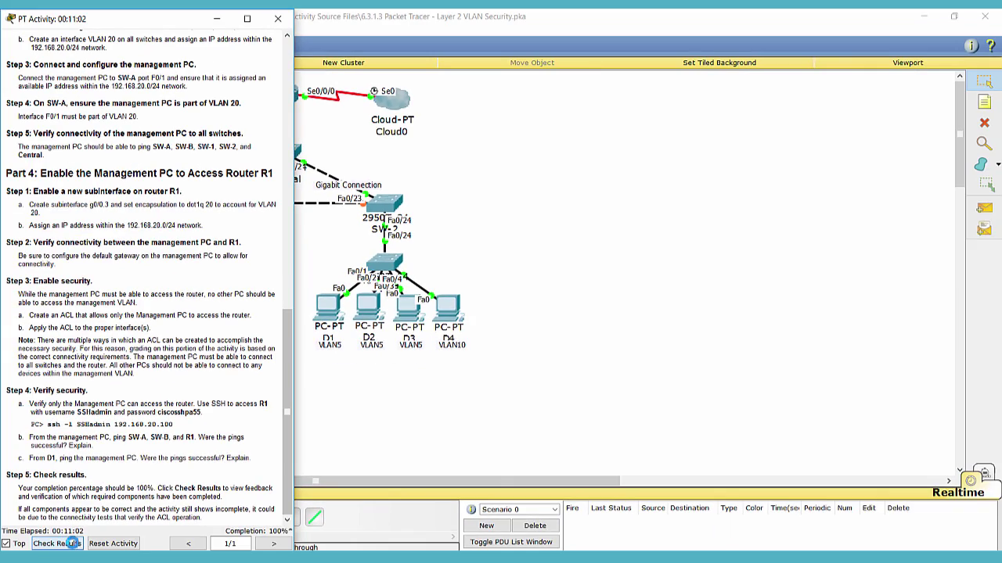
Check the activity results and review the full list of assessment items and the score.
left_click(71, 540)
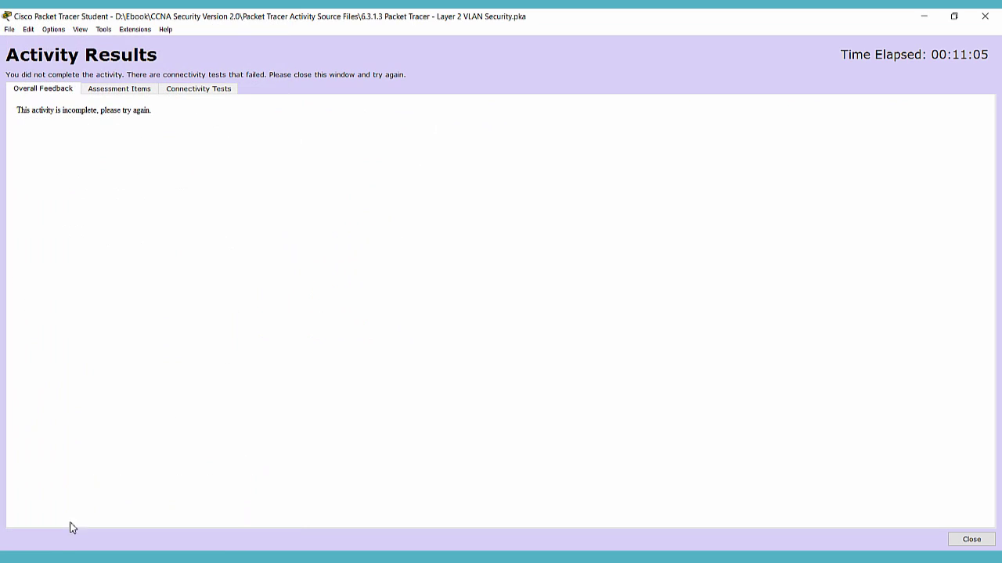
left_click(137, 89)
left_click_drag(114, 174, 105, 505)
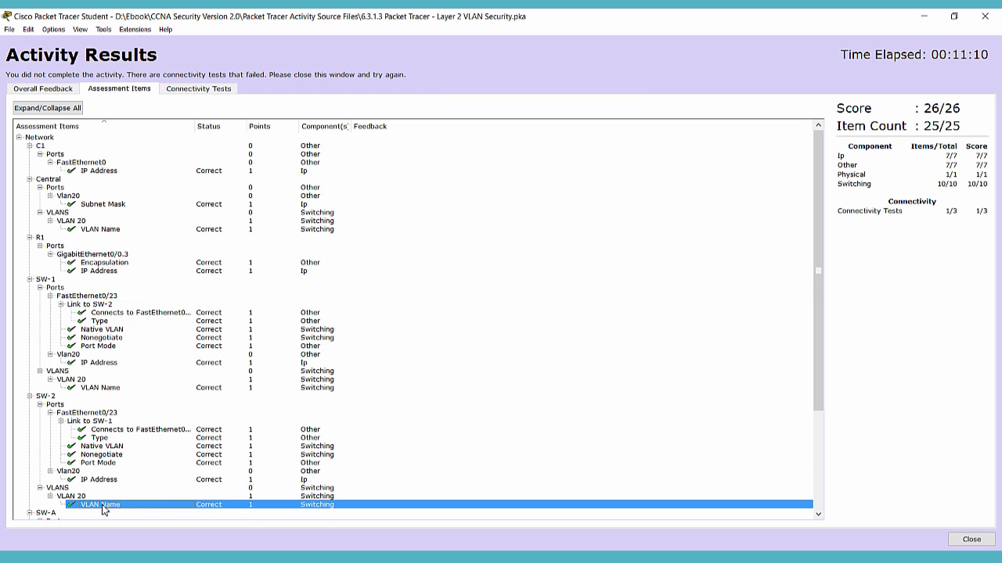
scroll(109, 487, "down", 5)
left_click_drag(106, 405, 108, 518)
left_click(944, 101)
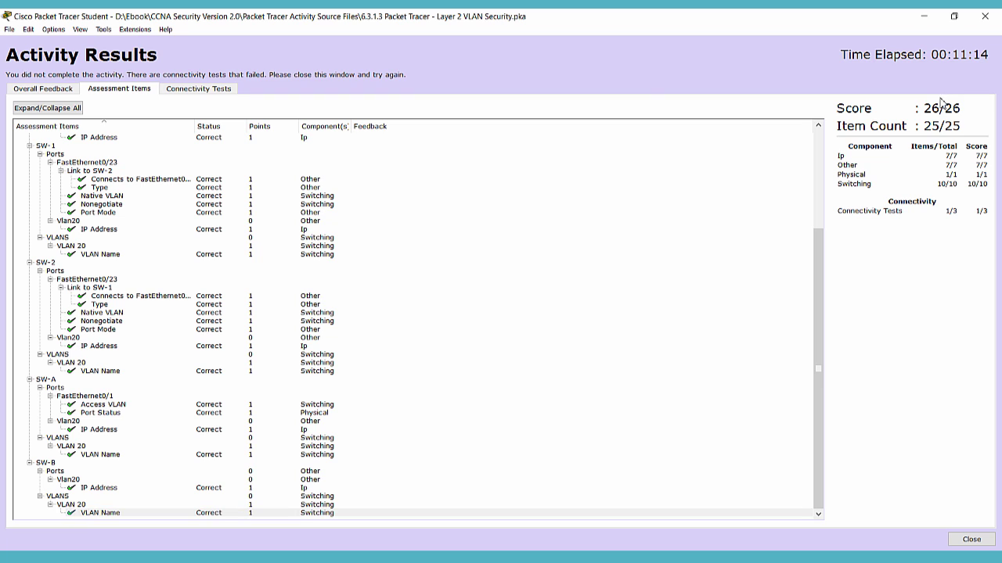